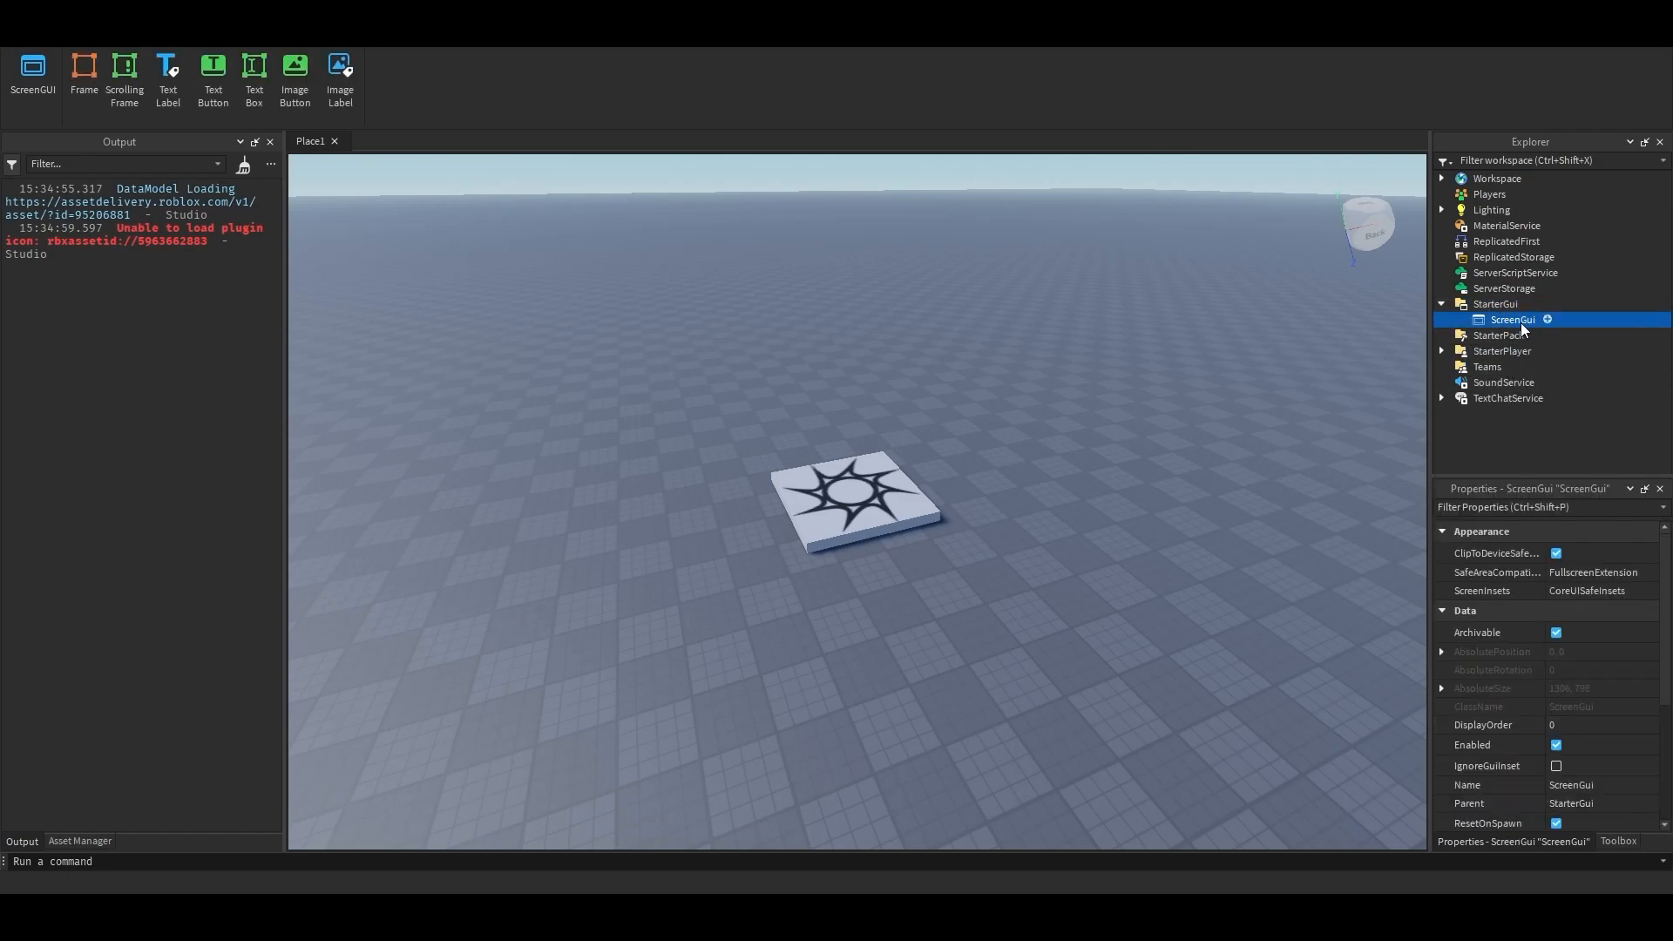
# Step: Rename the ScreenGui to mainMenu and add a Frame inside it
pyautogui.click(1588, 784)
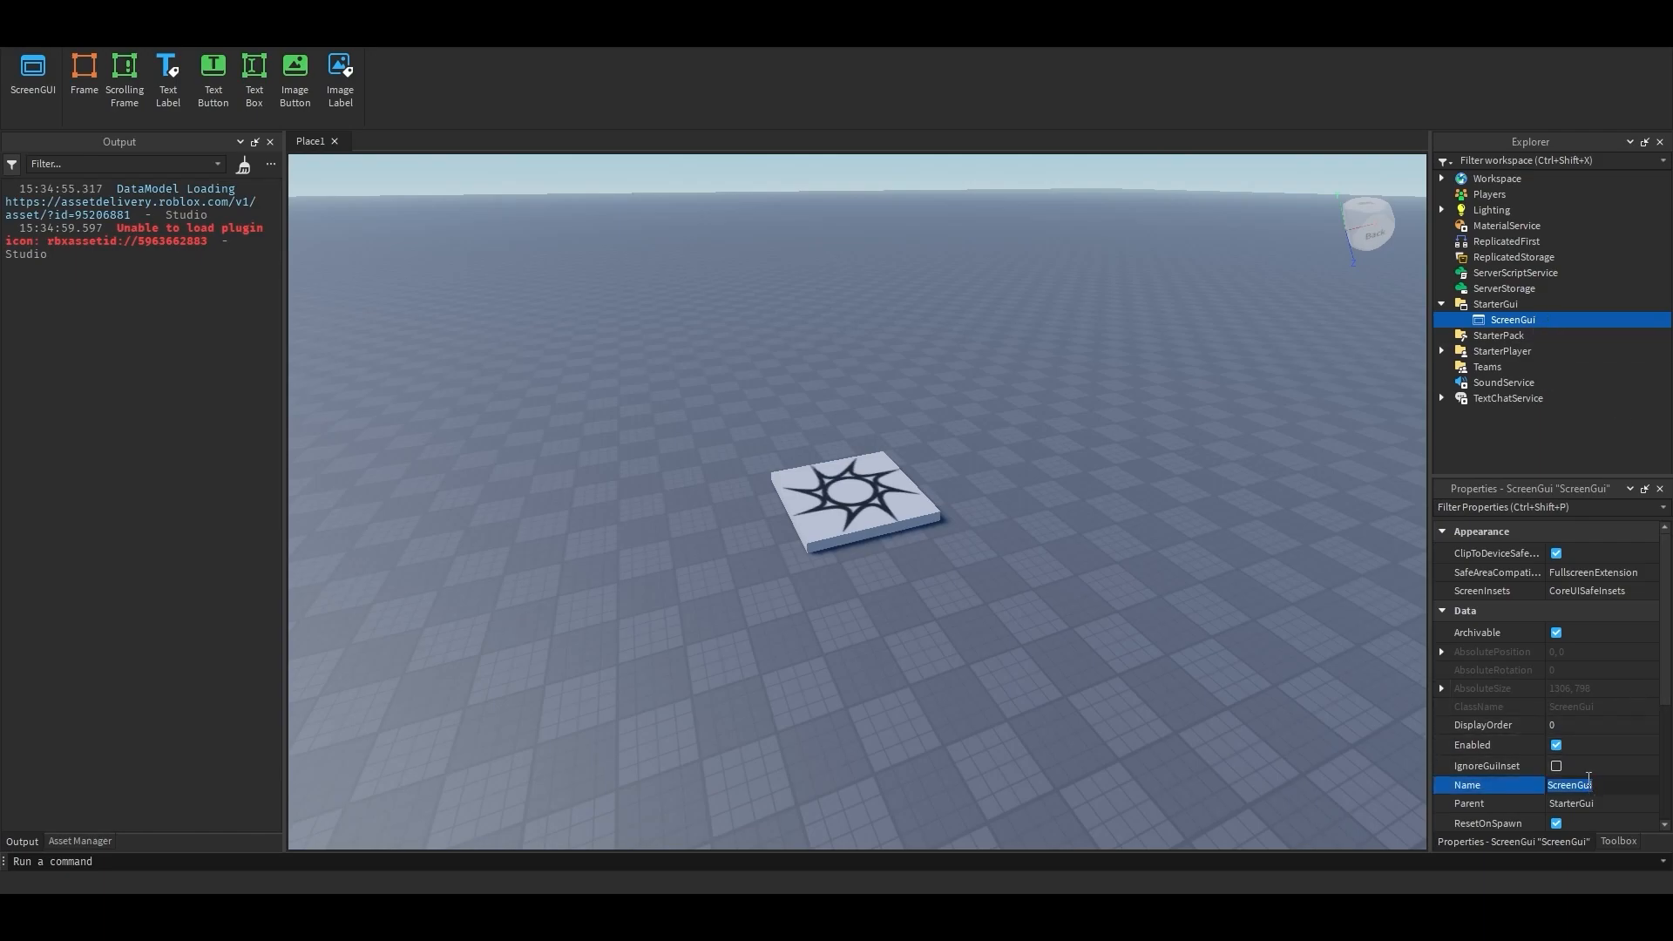
pyautogui.press('Return')
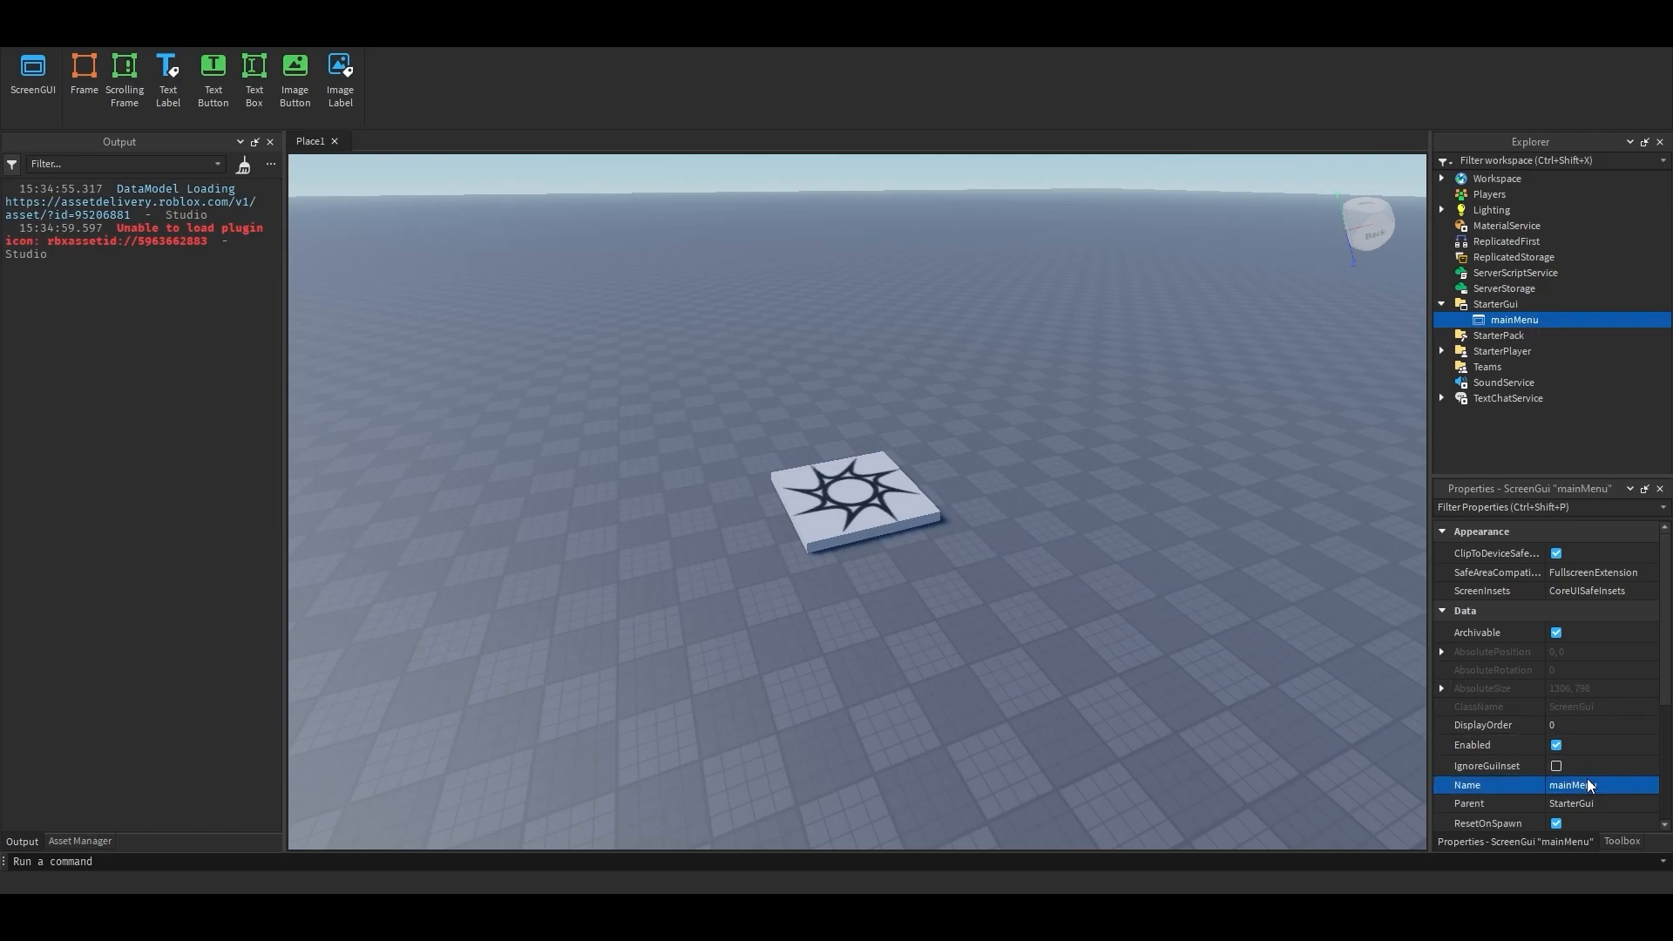
pyautogui.click(1549, 321)
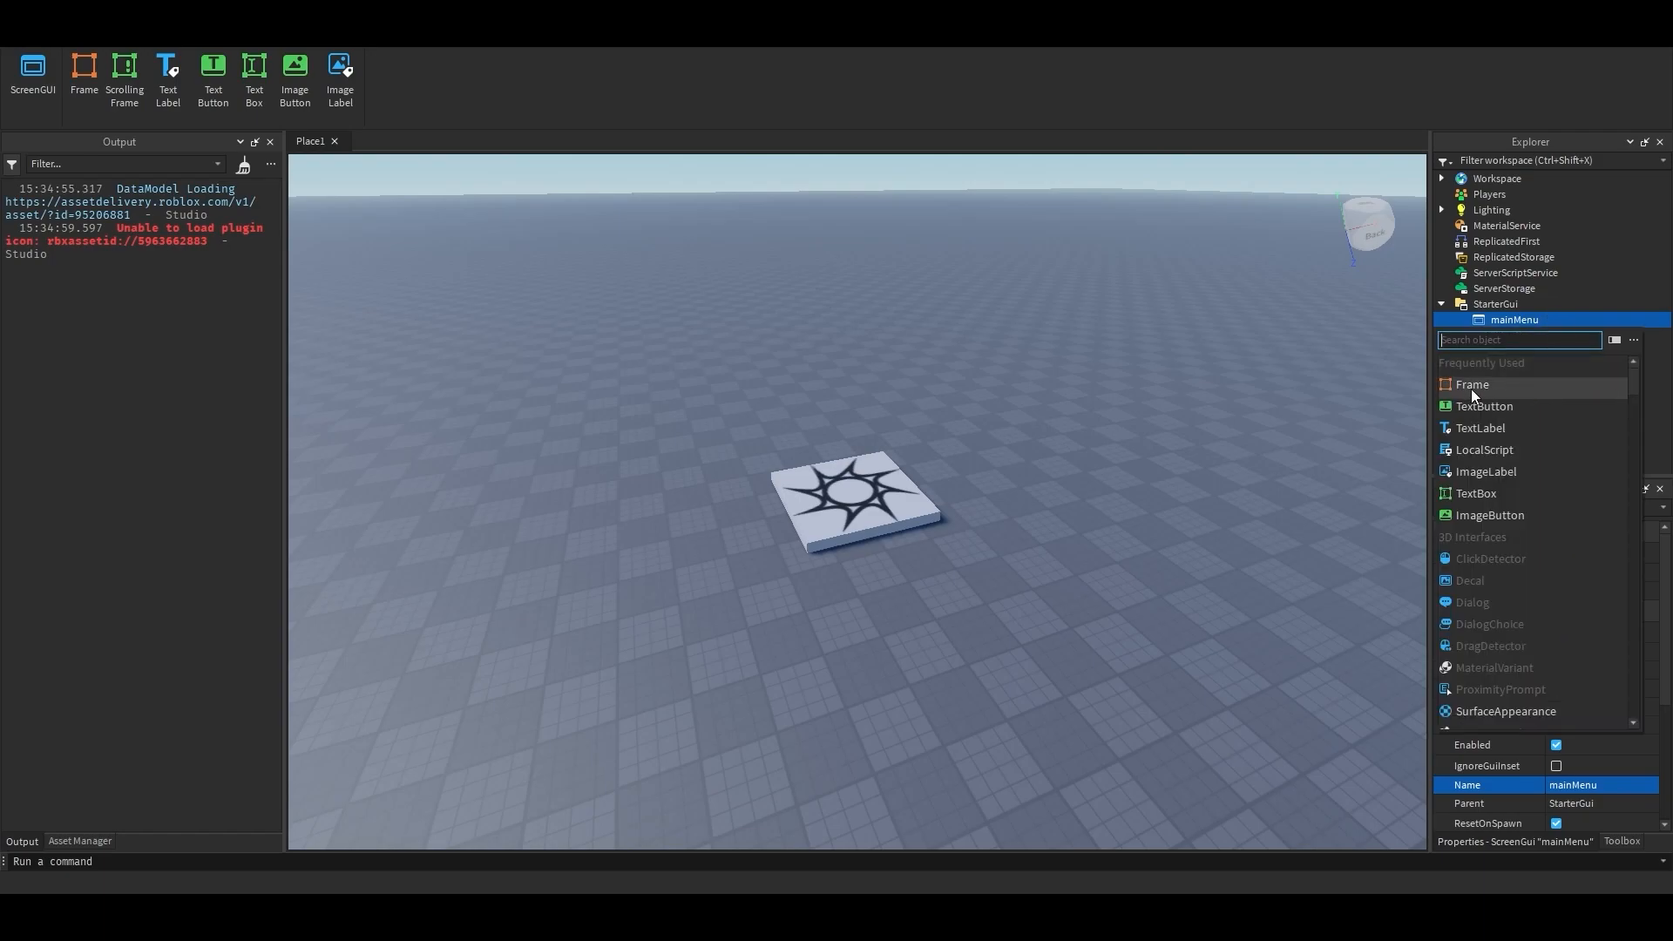
pyautogui.click(1483, 384)
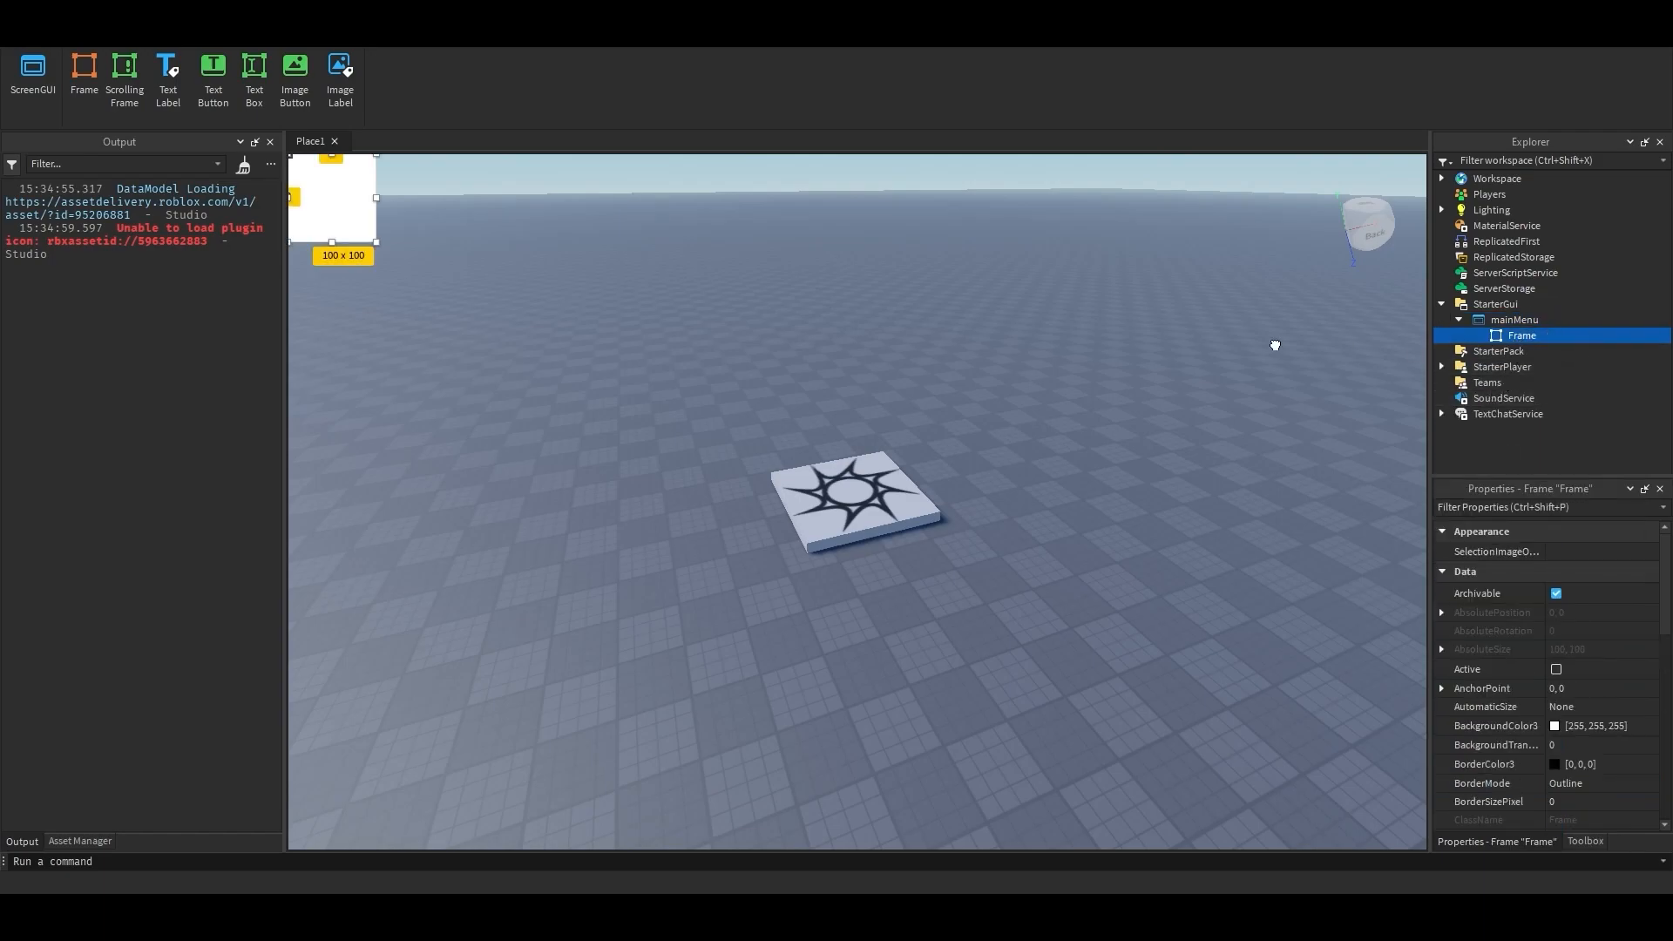
# Step: Move the new frame toward the middle of the viewport and resize it to about 377 x 215
pyautogui.moveTo(353, 198); pyautogui.dragTo(1096, 568)
pyautogui.moveTo(914, 578); pyautogui.dragTo(915, 680)
pyautogui.moveTo(1095, 581); pyautogui.dragTo(1060, 577)
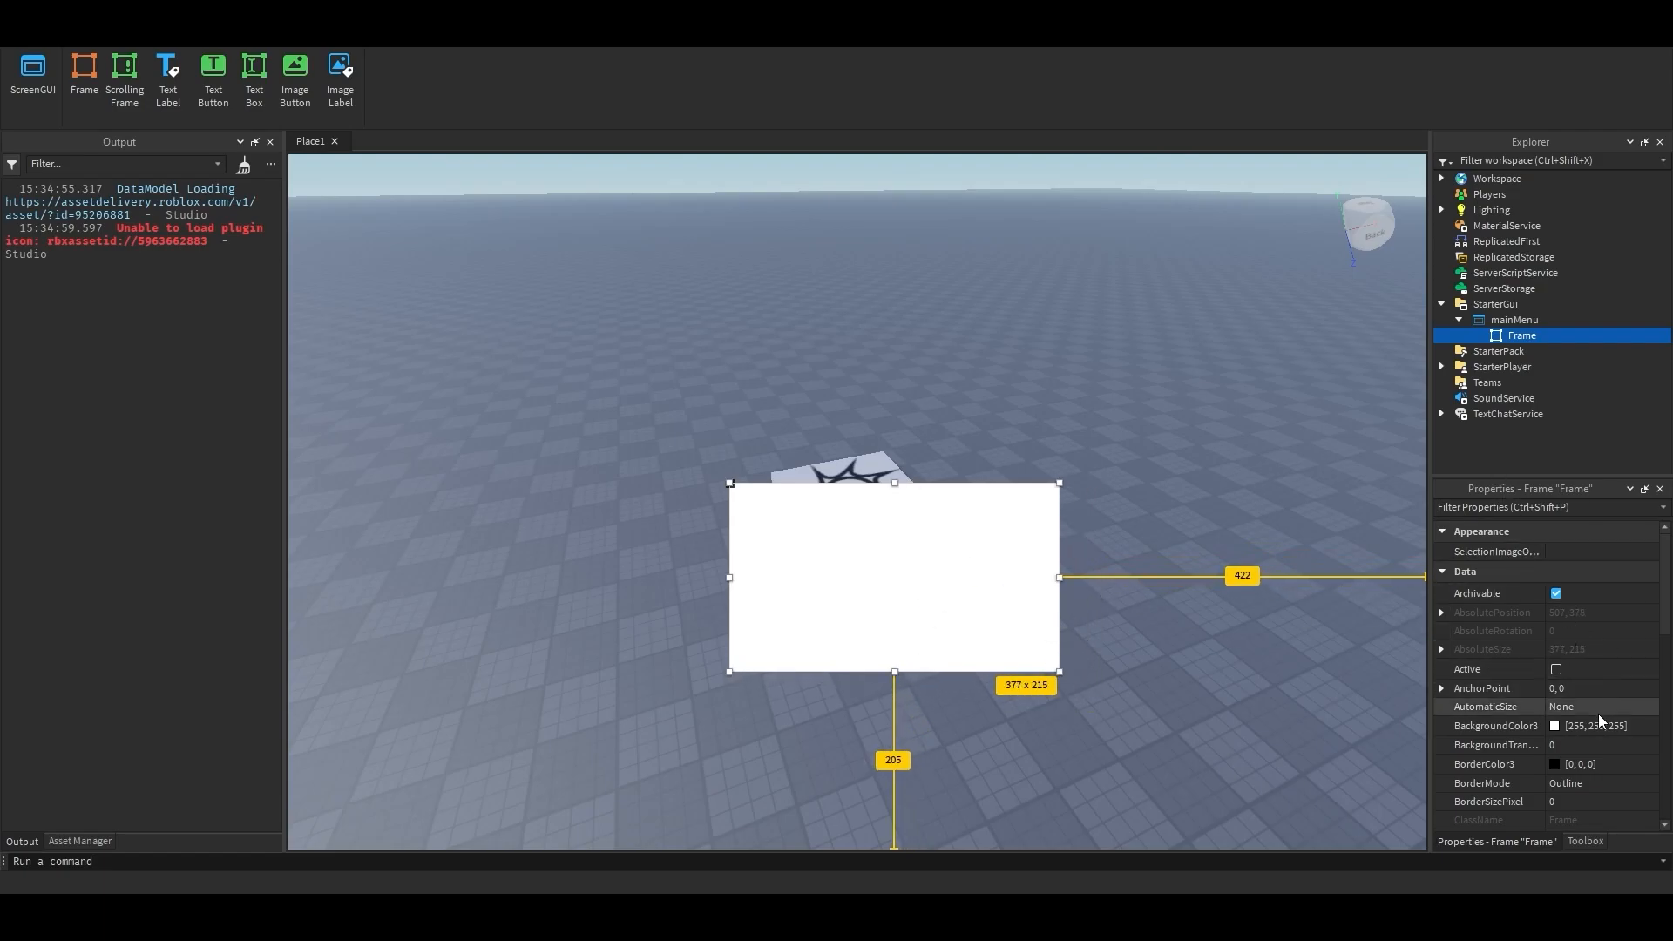
# Step: Centre the frame by setting its AnchorPoint to 0.5, 0.5 and its Position to {0.5, 0},{0.5, 0}
pyautogui.click(1594, 687)
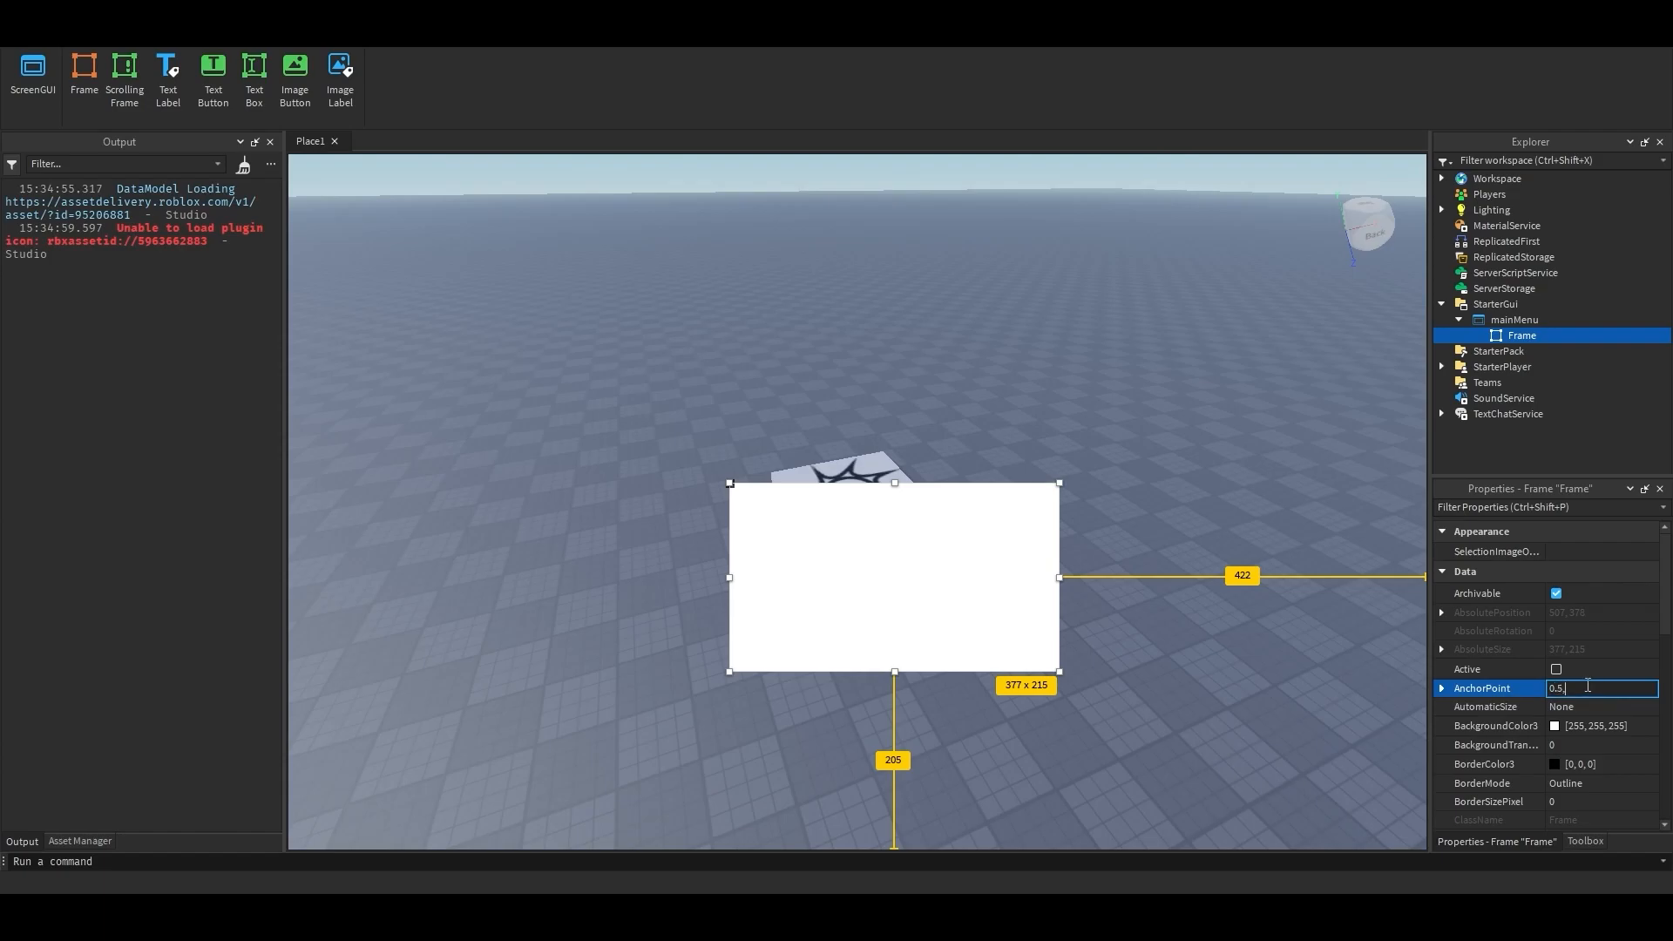
pyautogui.press('Return')
pyautogui.scroll(-3, 1601, 713)
pyautogui.scroll(1, 1608, 736)
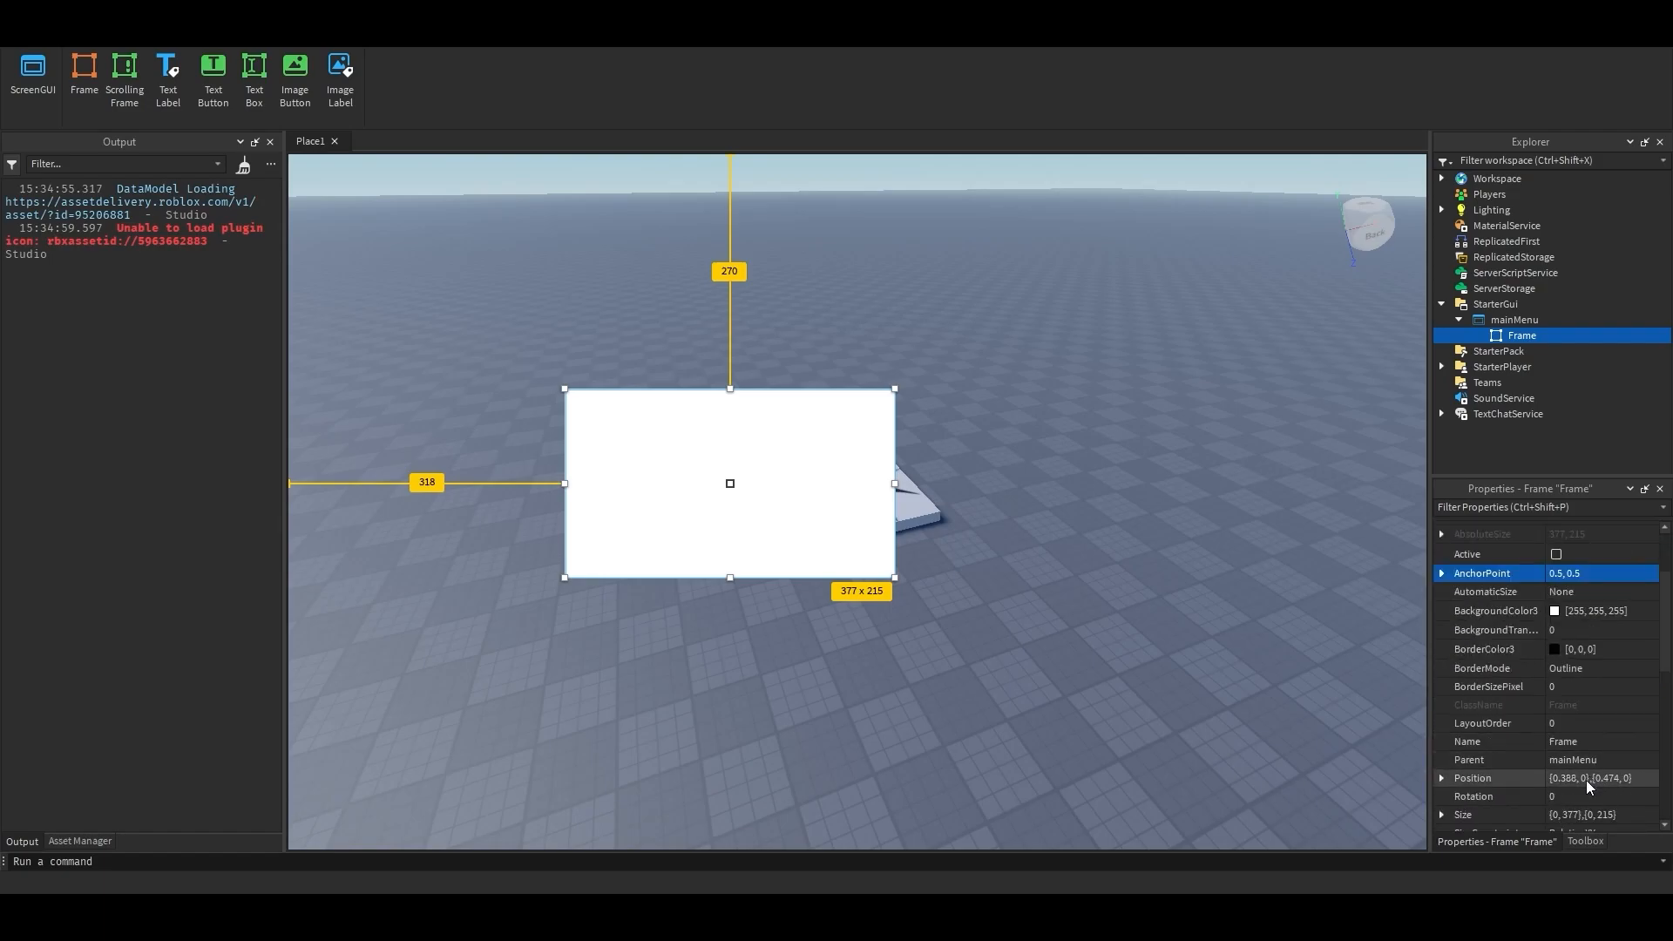
pyautogui.click(1585, 778)
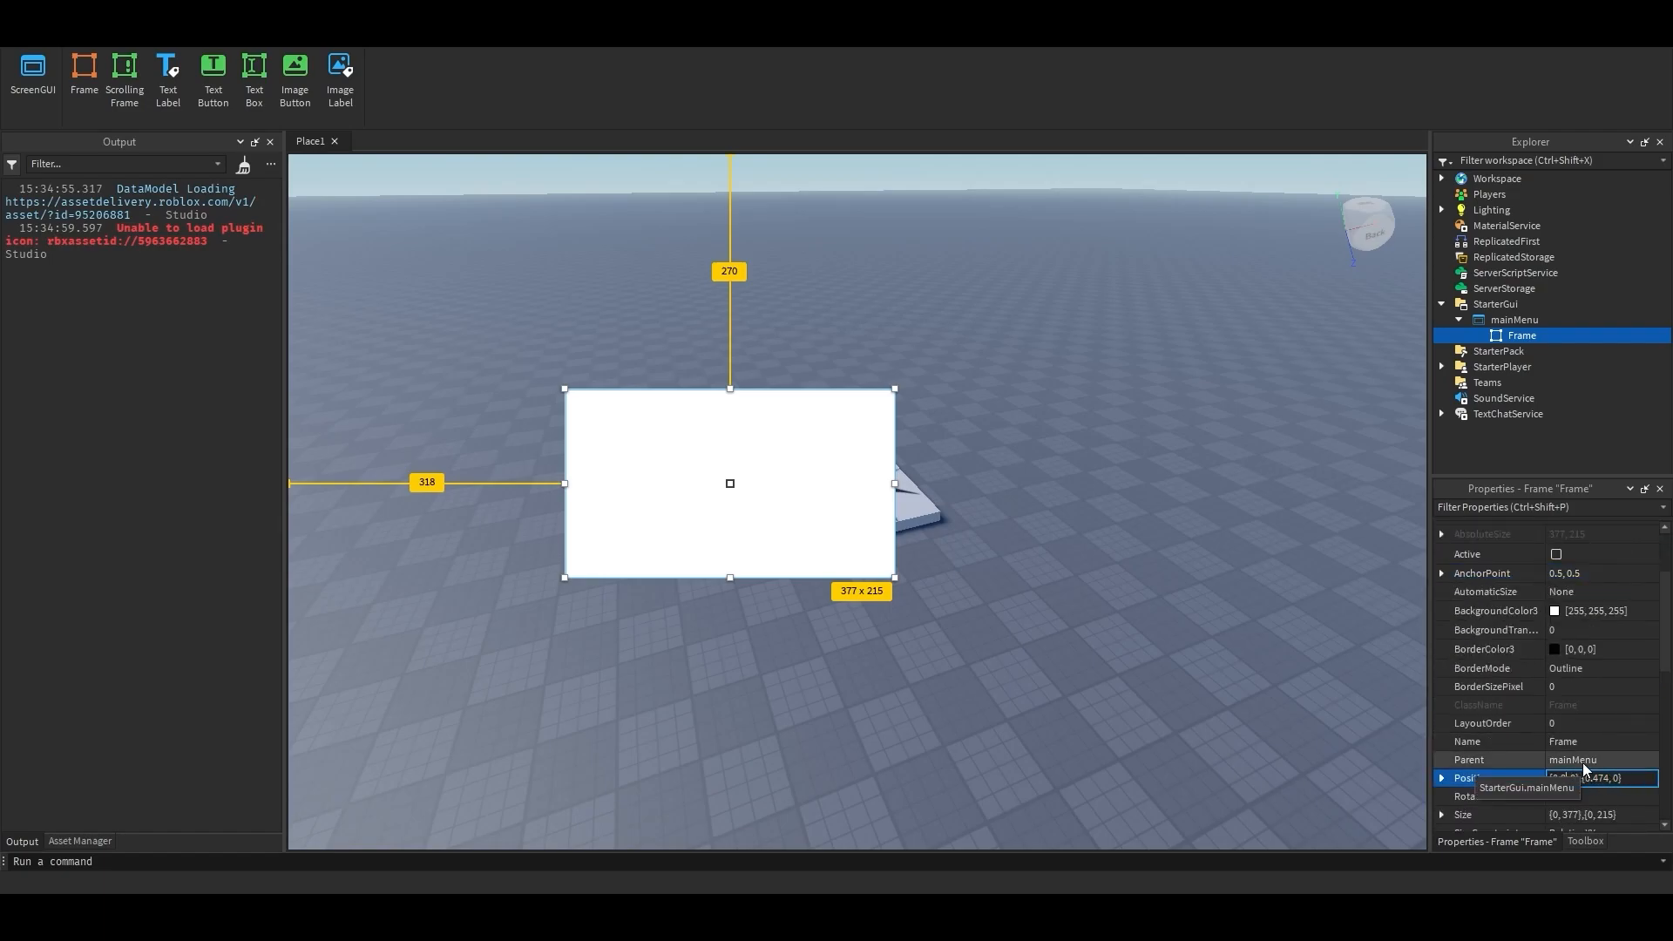
pyautogui.press('Return')
pyautogui.click(1614, 787)
pyautogui.click(1609, 784)
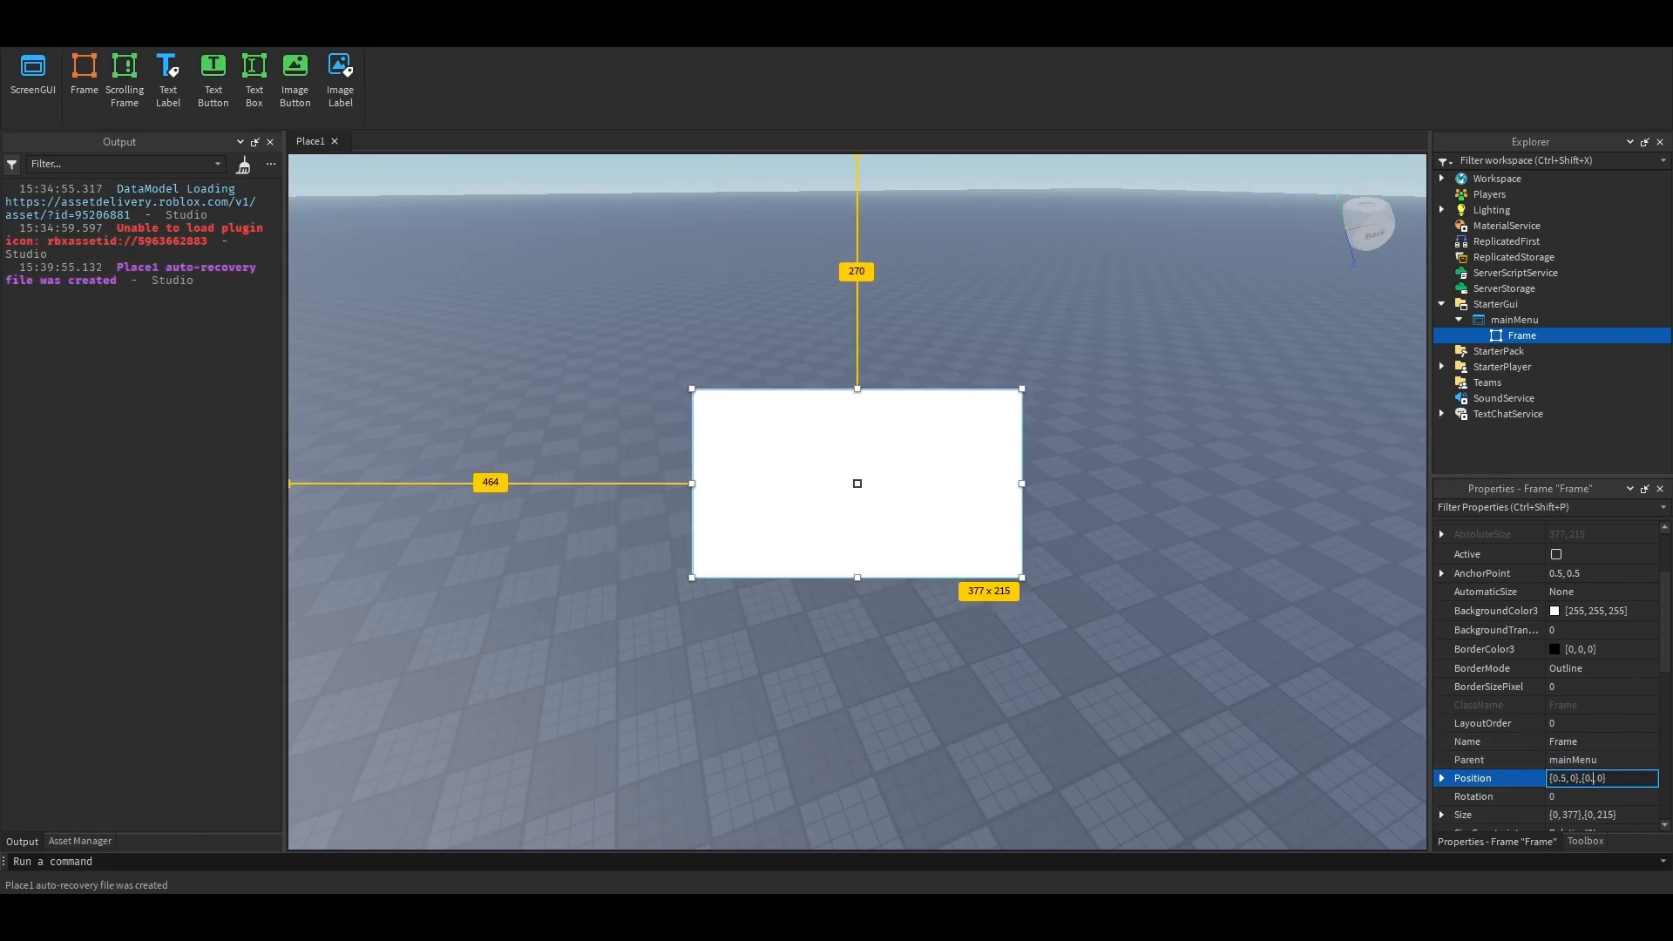
pyautogui.write('.5')
pyautogui.press('Return')
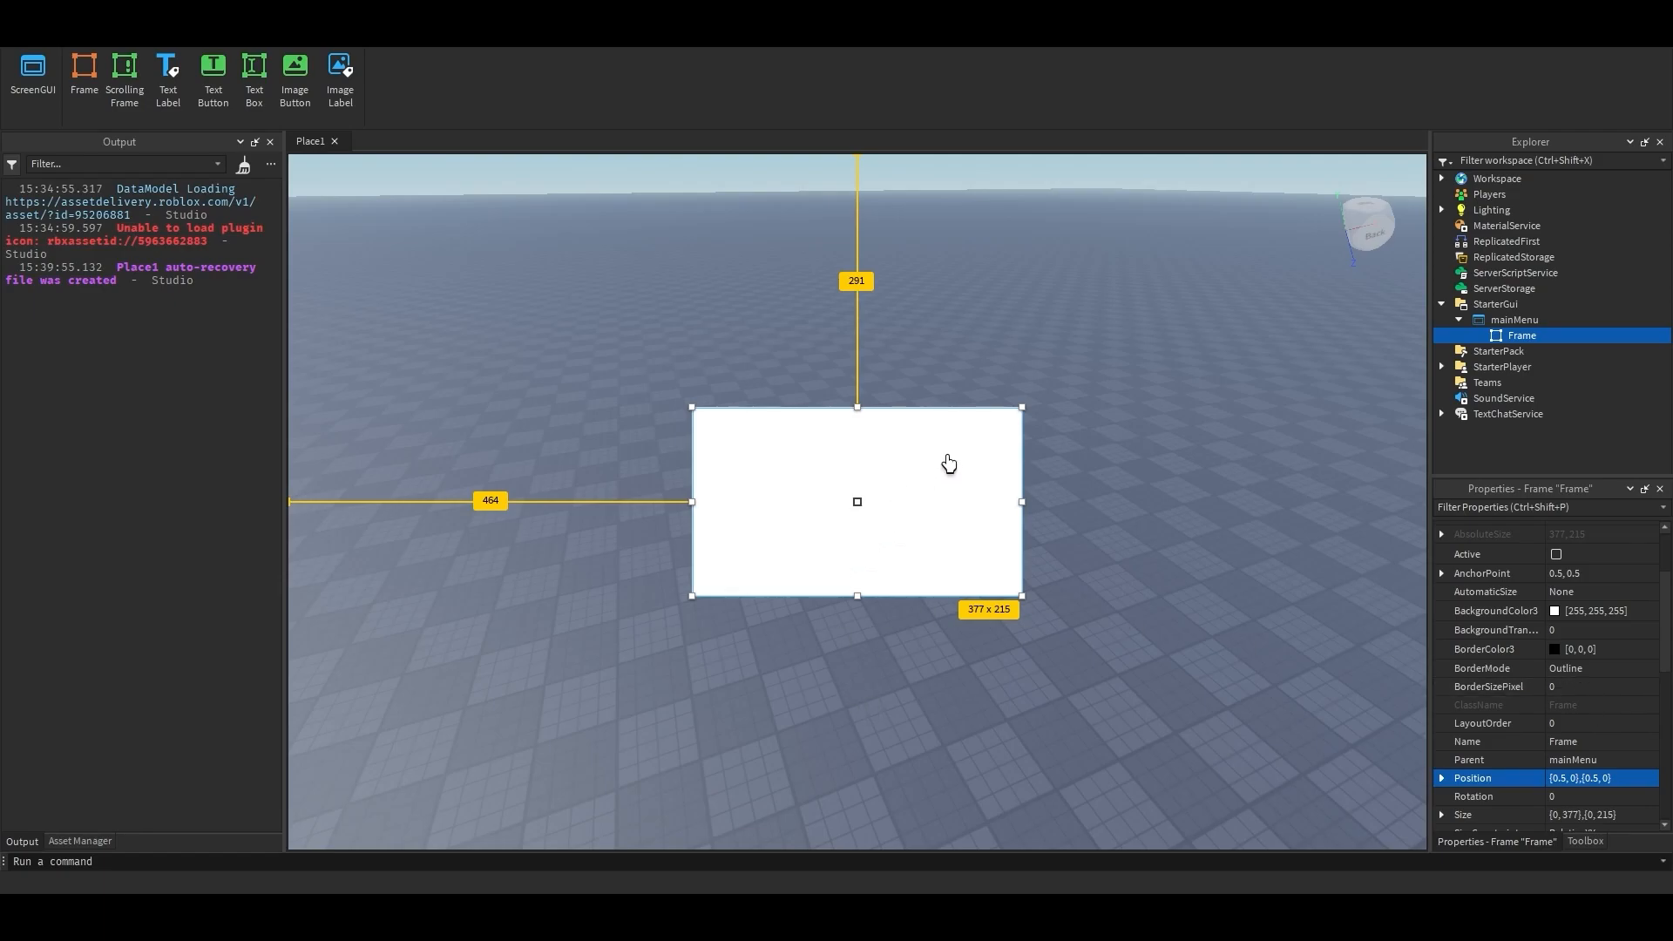
# Step: Move the frame straight down to a vertical position scale of about 0.69 and rename it buttons
pyautogui.moveTo(949, 463); pyautogui.dragTo(947, 596)
pyautogui.click(1623, 745)
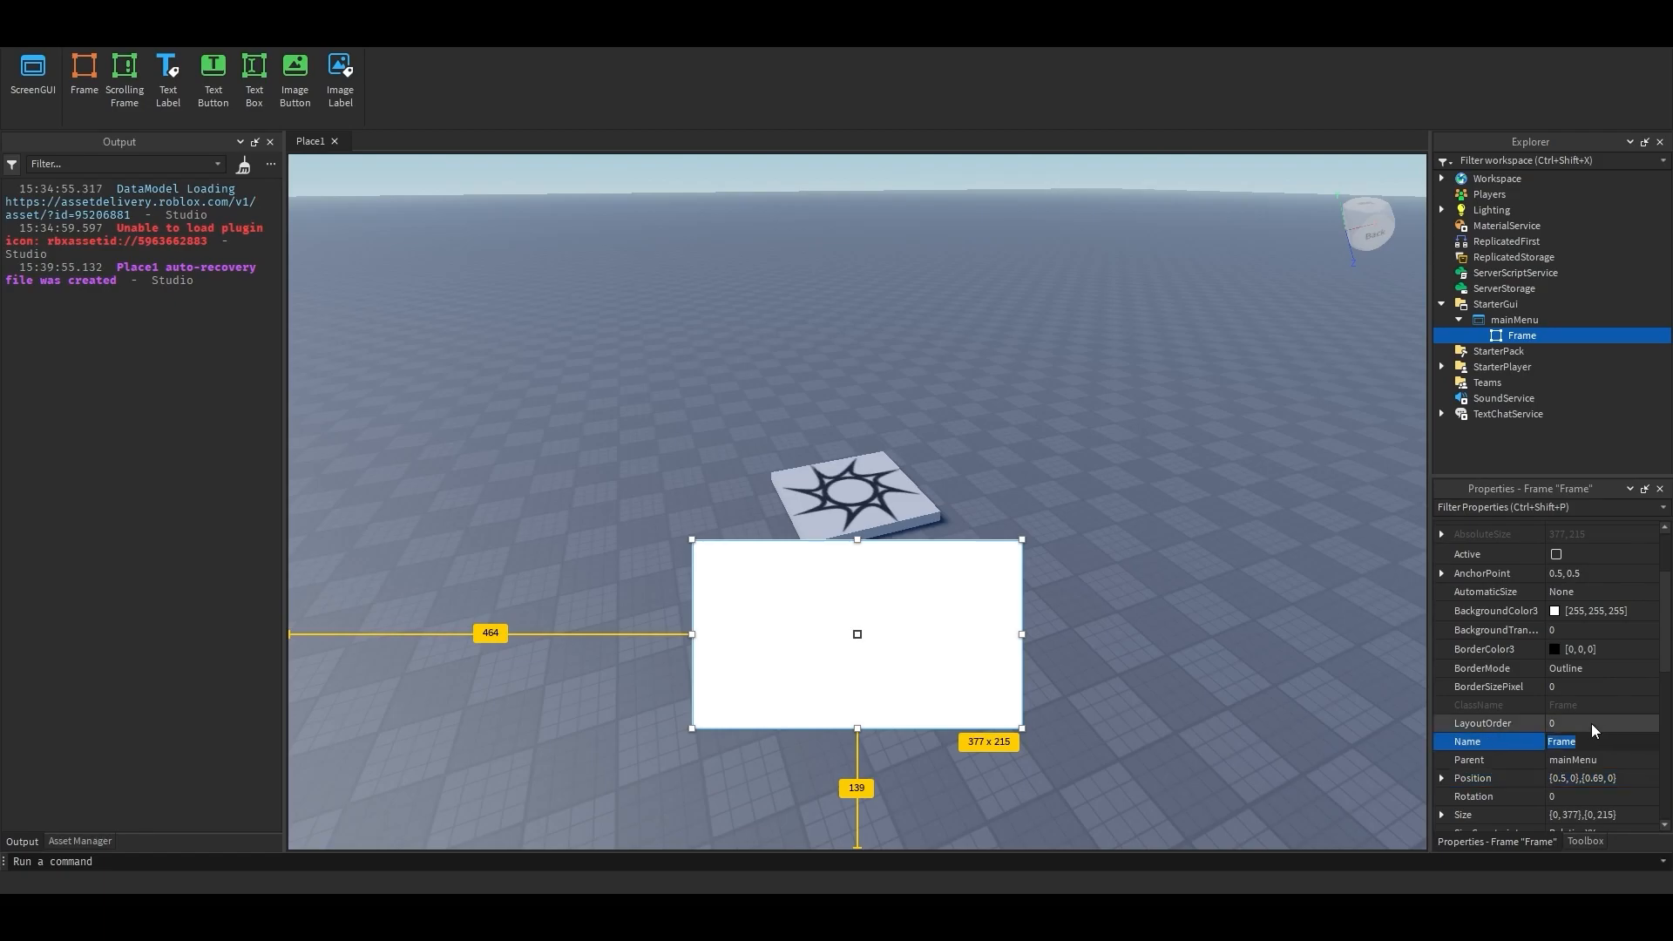
pyautogui.write('buttons')
pyautogui.press('Return')
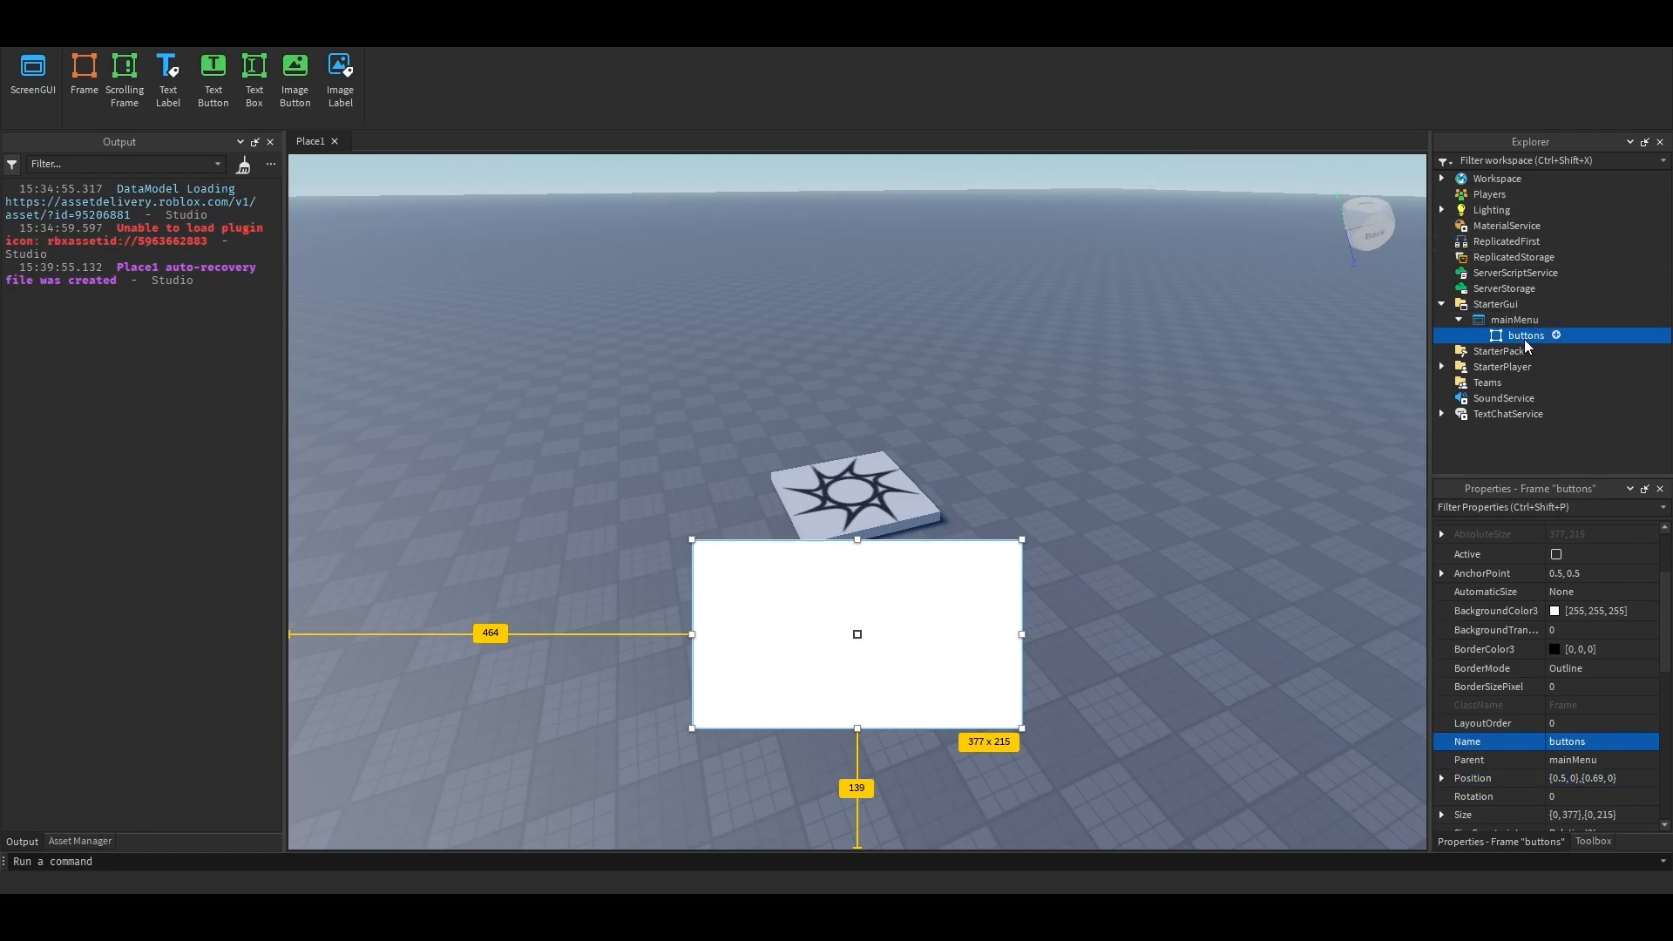
# Step: Place a duplicate of the buttons frame above it at a vertical scale of about 0.287, and name the copy title
pyautogui.hotkey('ctrl', 'd')
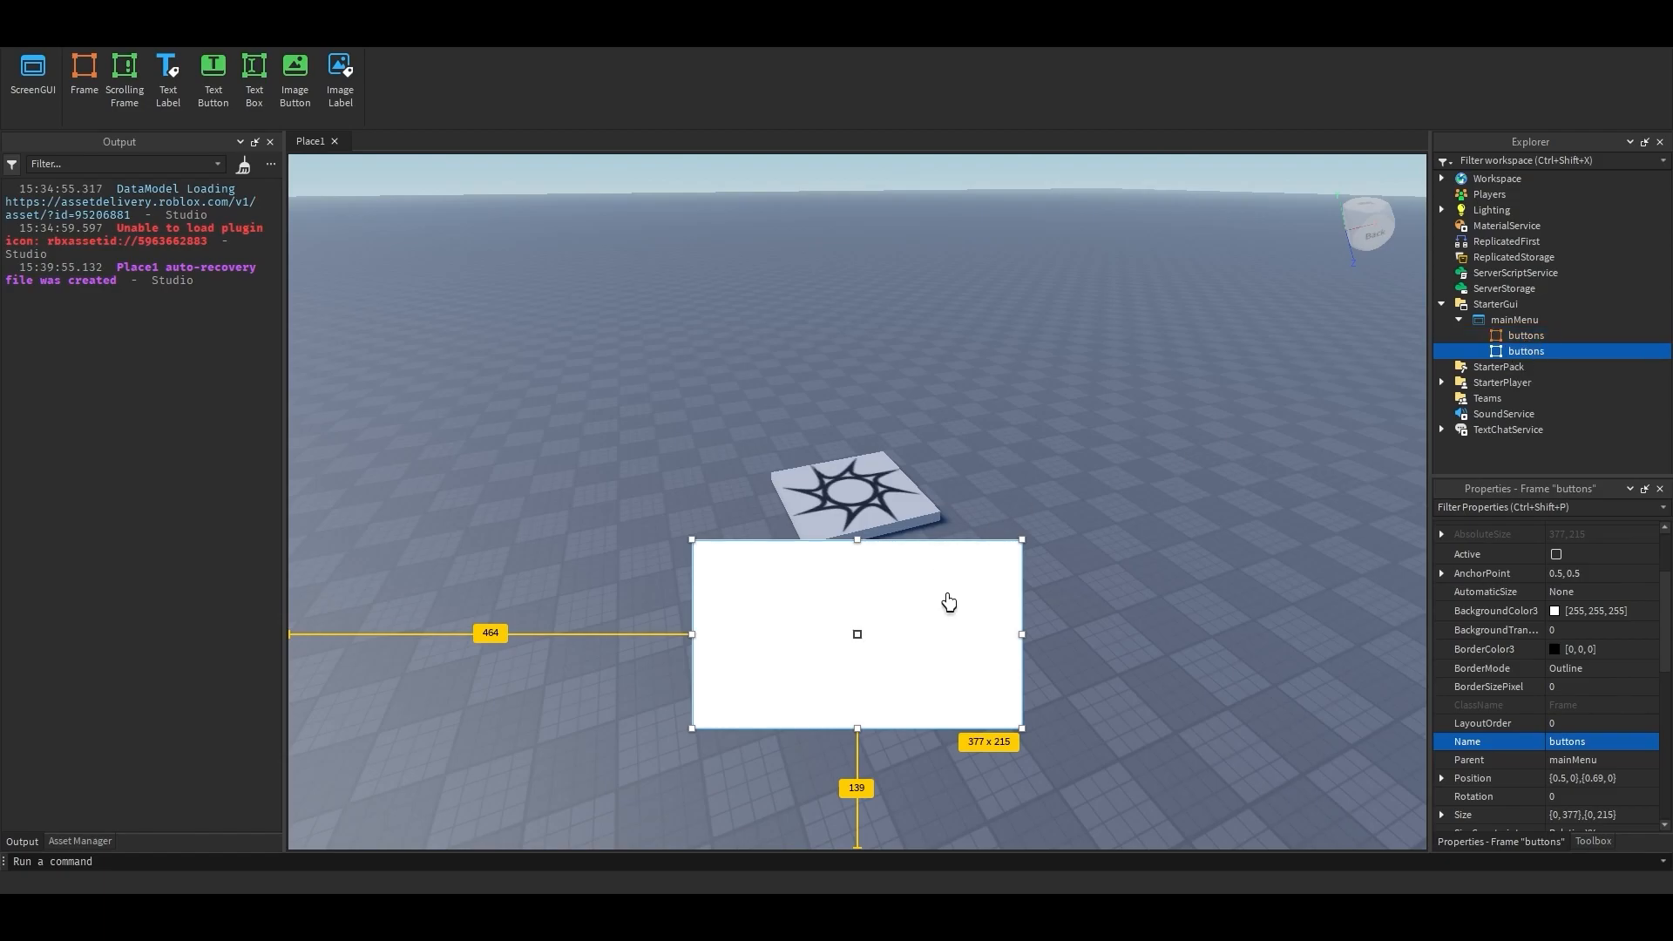
pyautogui.moveTo(945, 612); pyautogui.dragTo(943, 320)
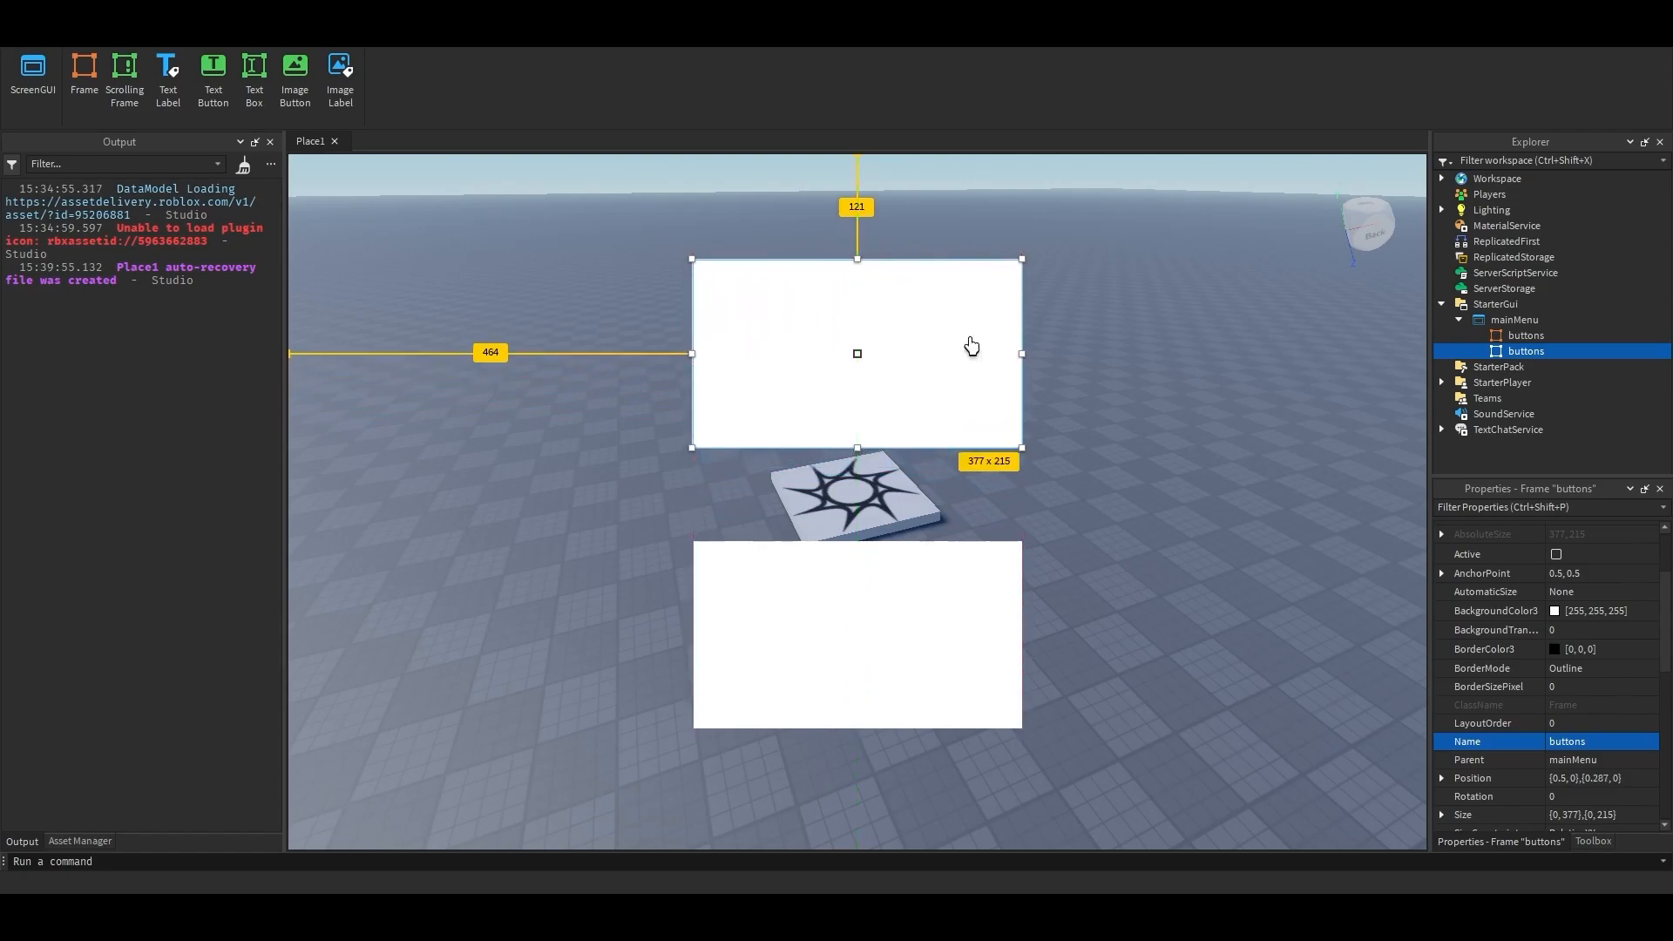
pyautogui.write('title')
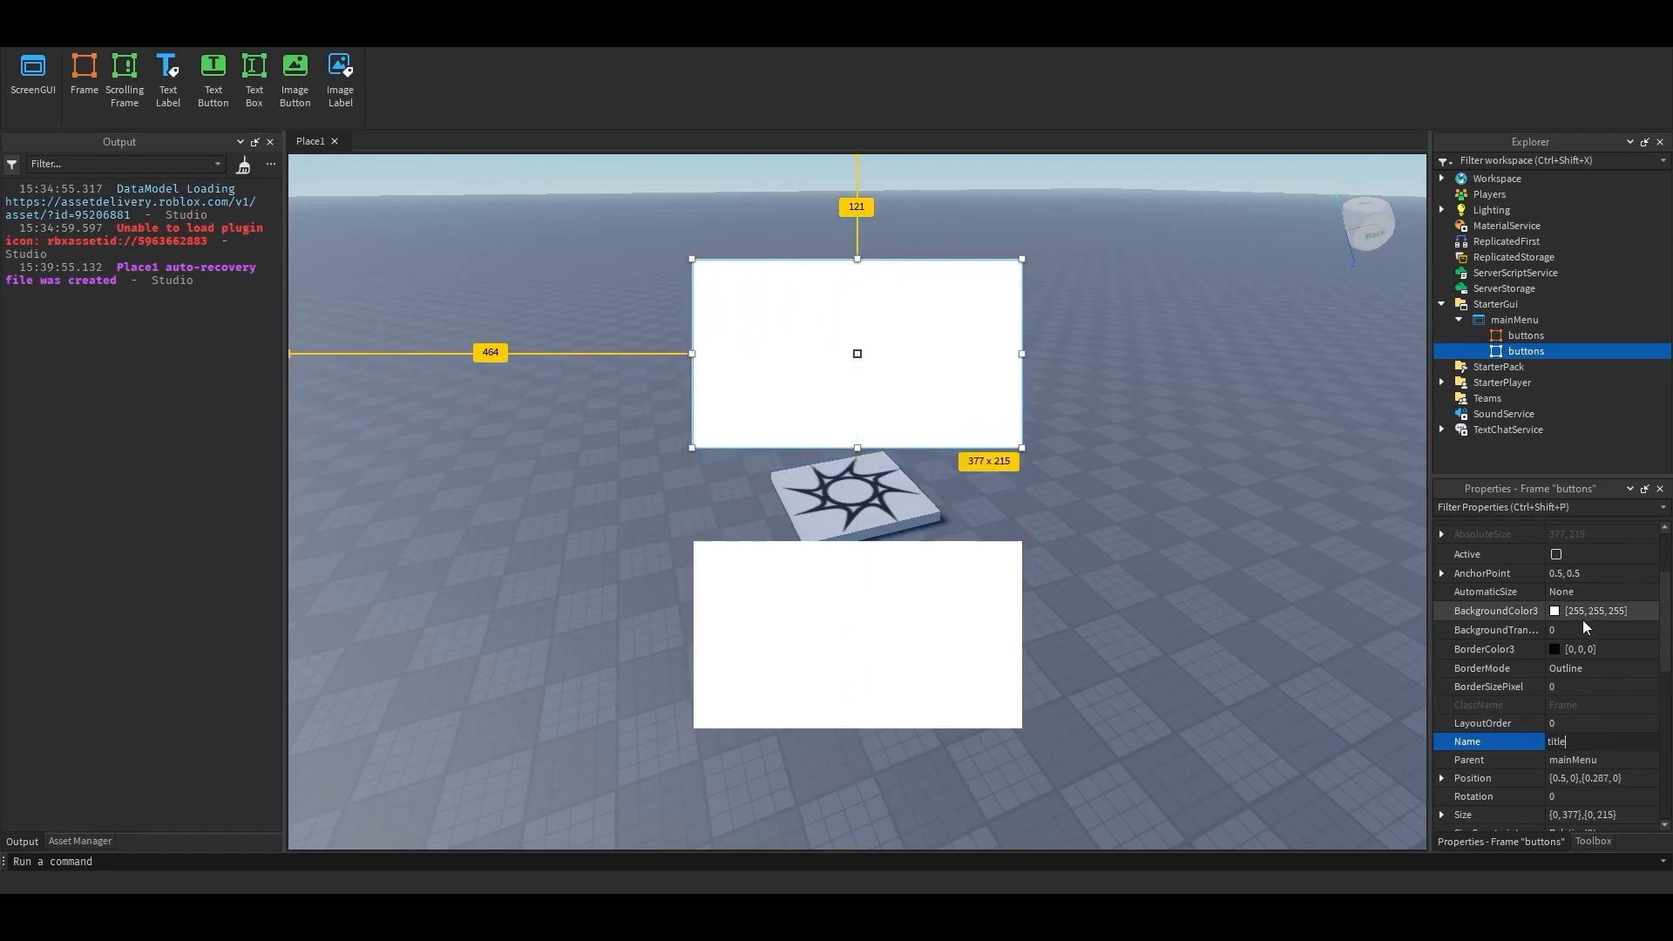
pyautogui.press('Return')
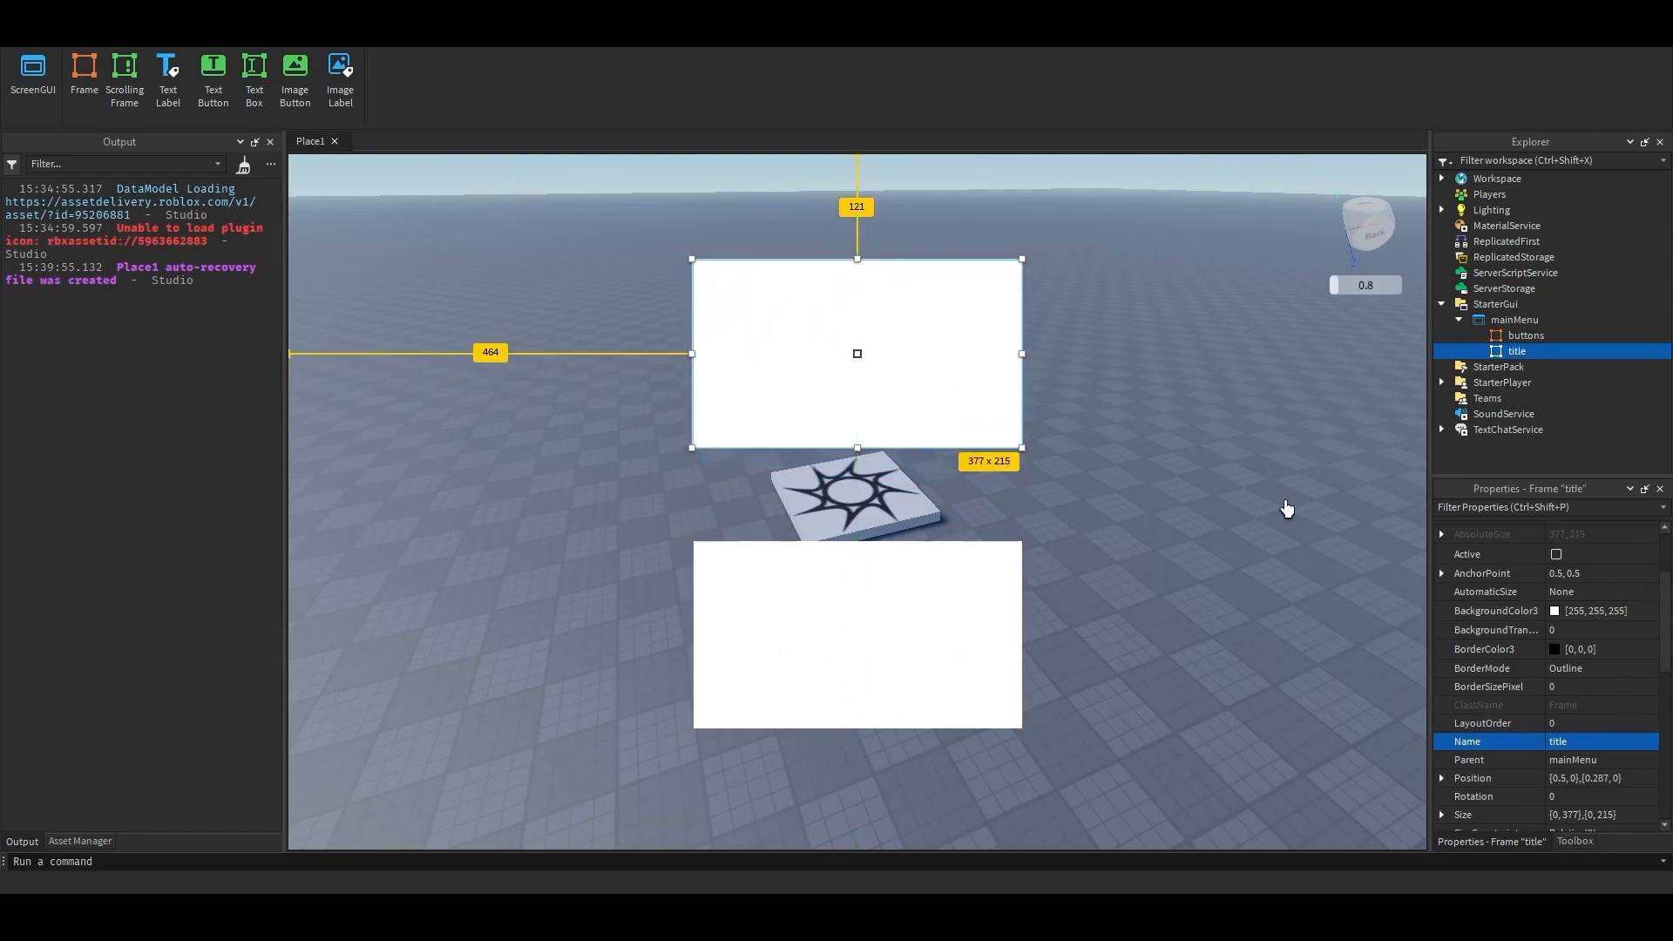
# Step: Add a UICorner to the title frame
pyautogui.click(1538, 351)
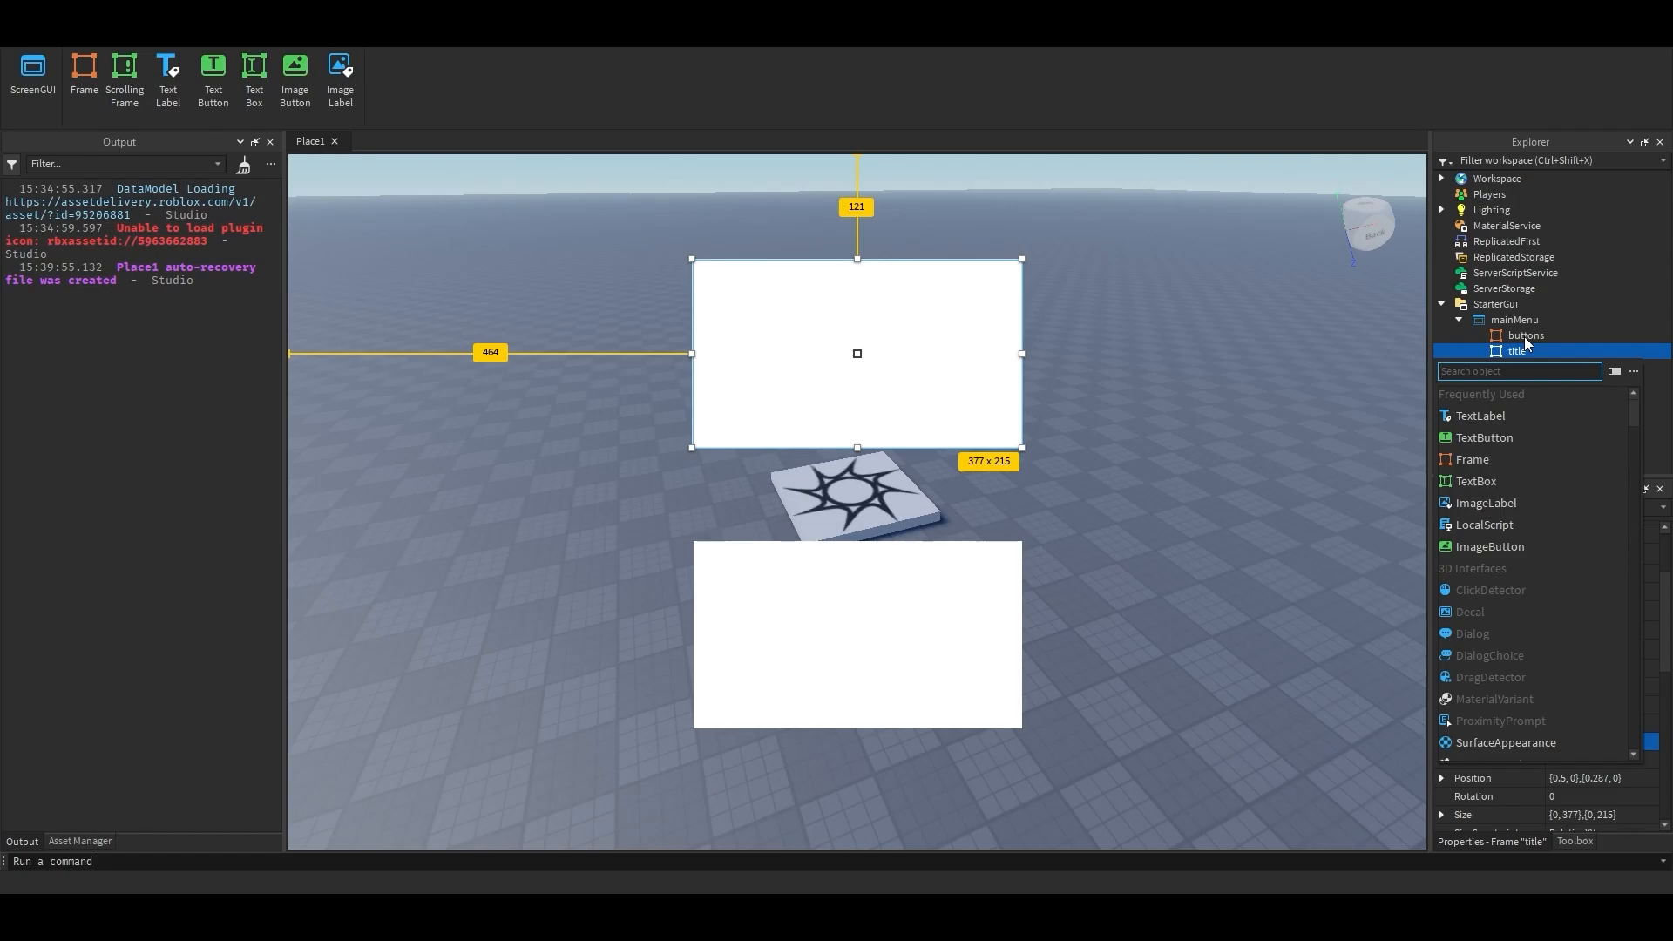
pyautogui.write('uico')
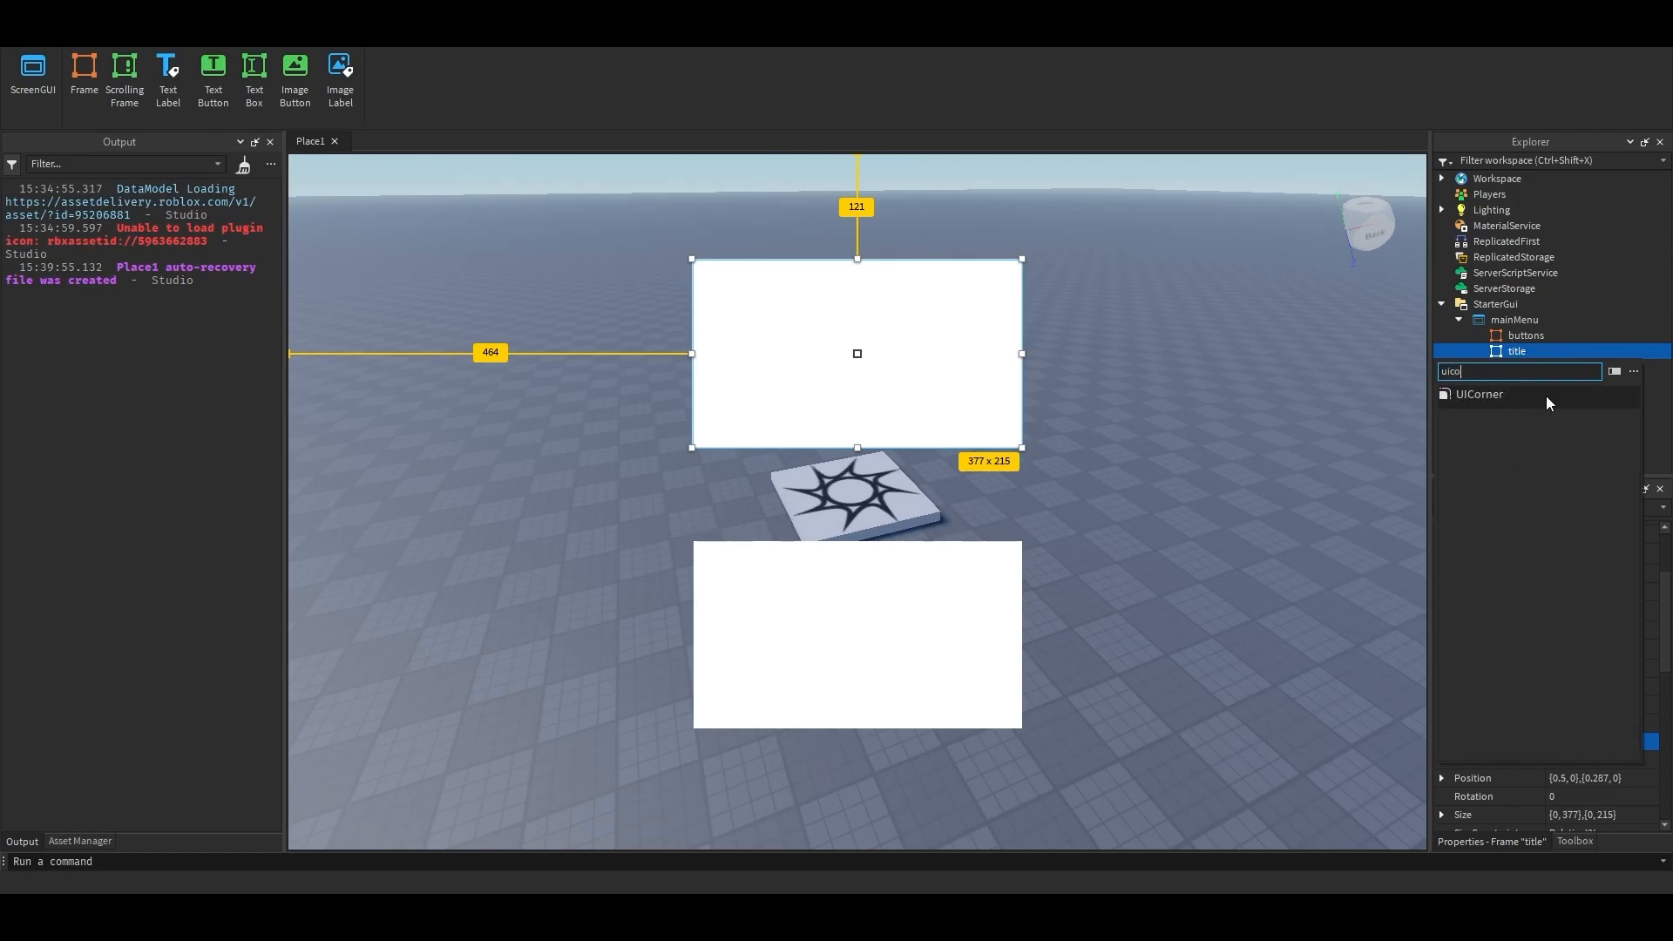
pyautogui.click(1545, 395)
# Step: Shrink the title frame's height from its lower edge to about 82 pixels, keeping the width
pyautogui.click(1525, 336)
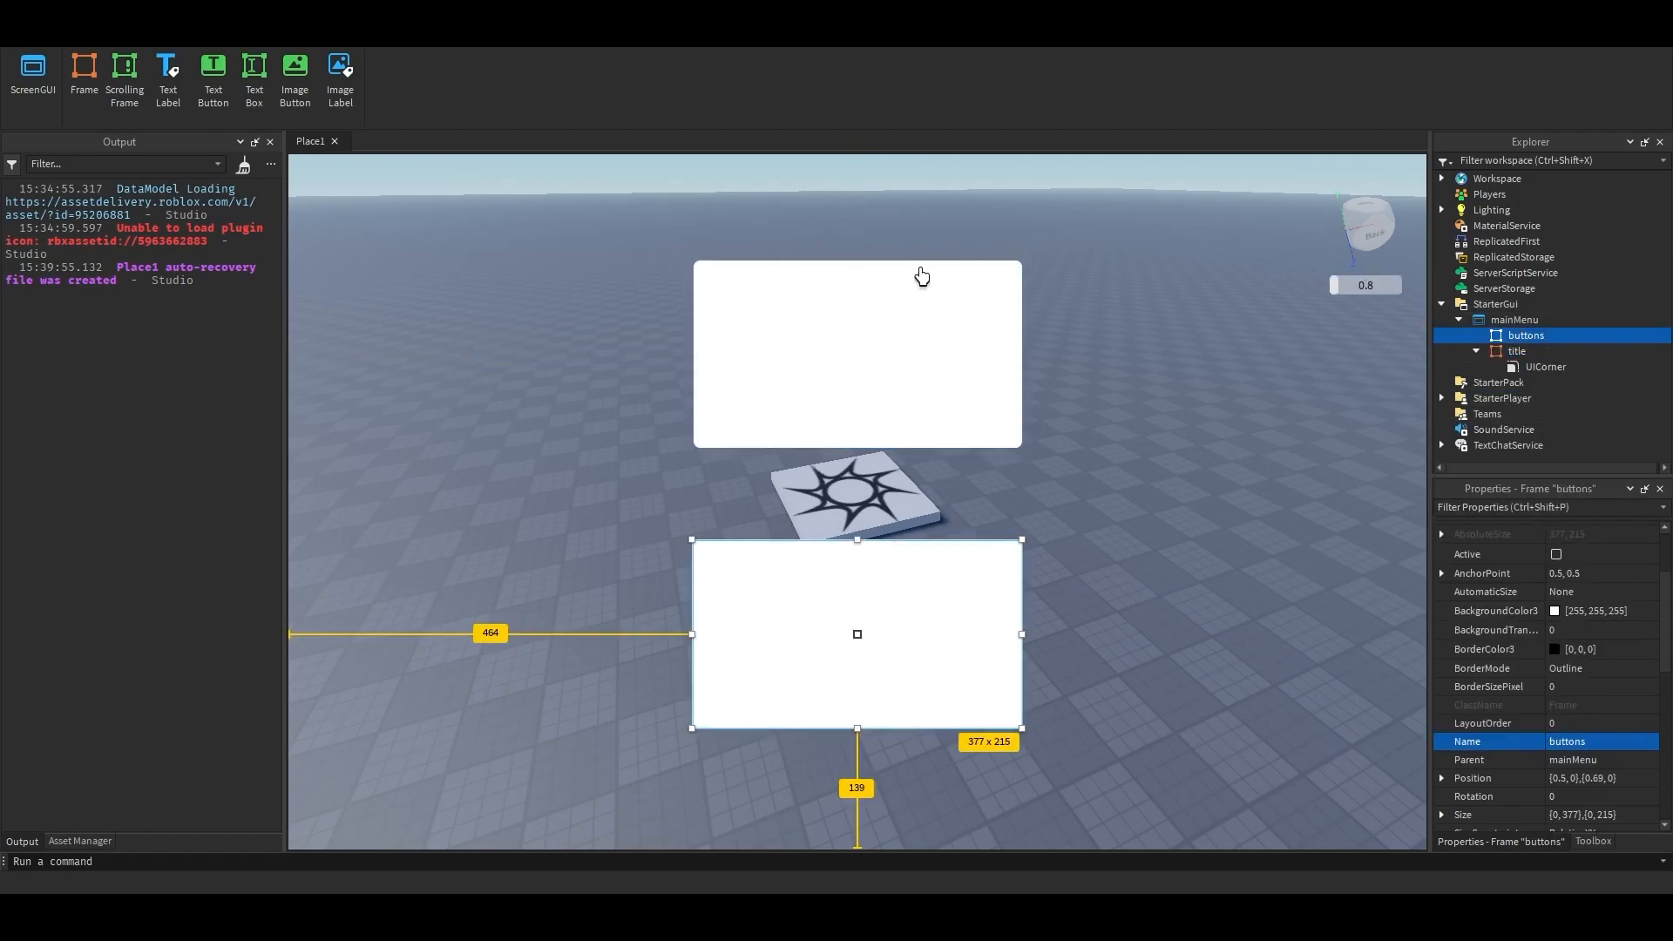
pyautogui.click(1516, 351)
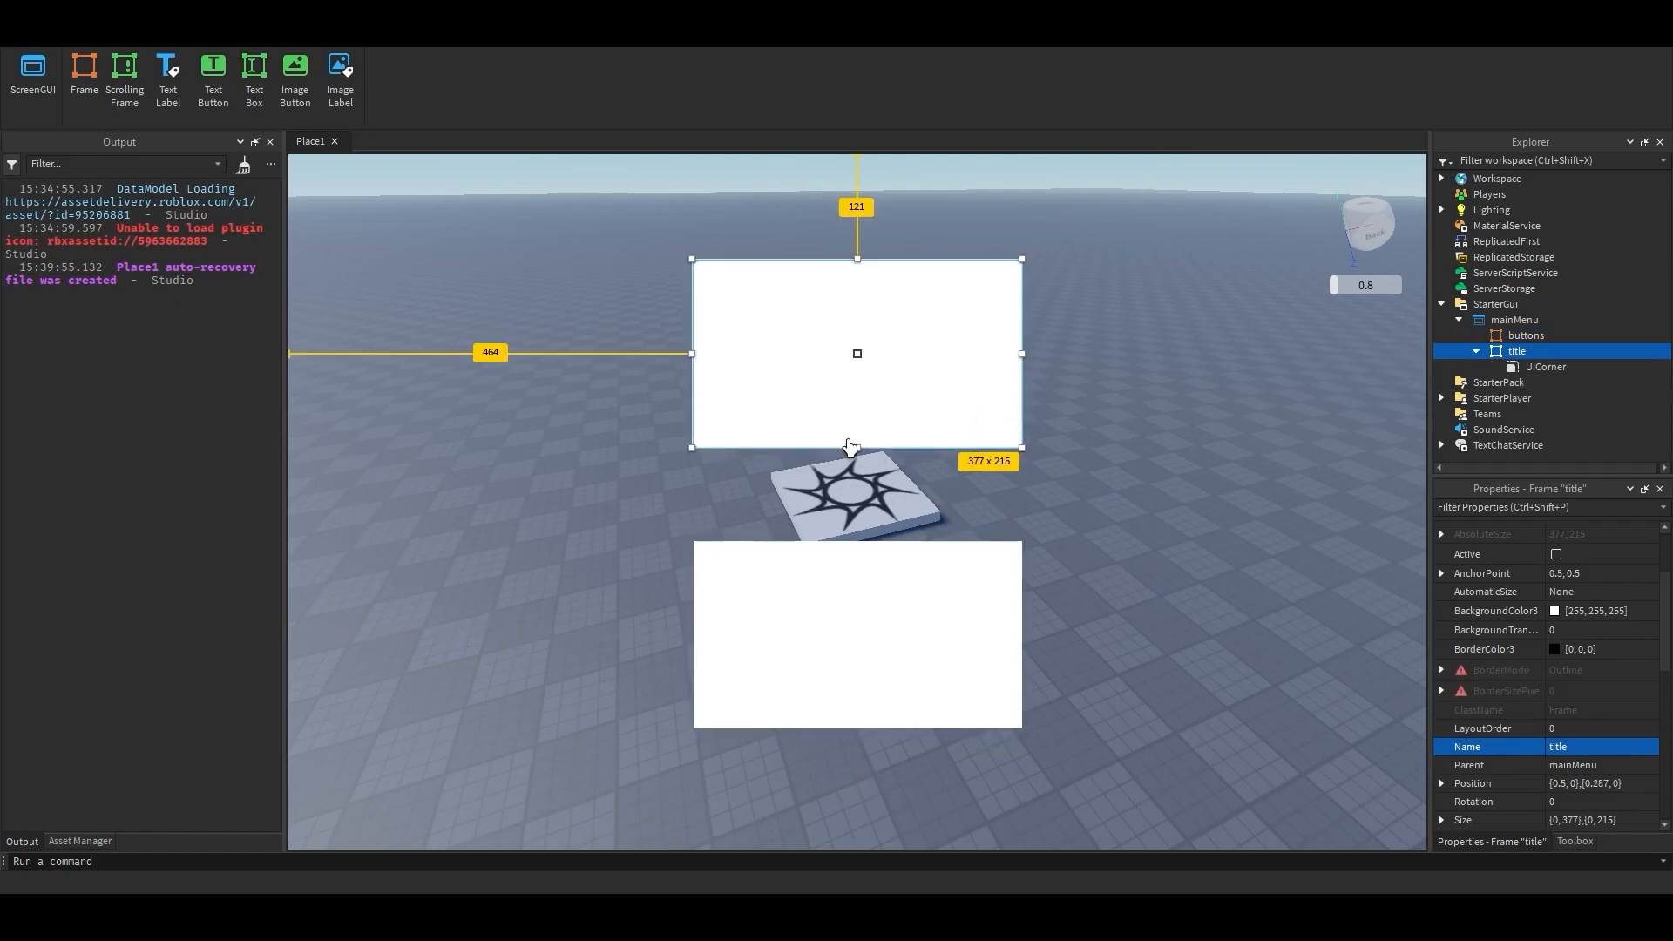
pyautogui.moveTo(856, 448); pyautogui.dragTo(858, 331)
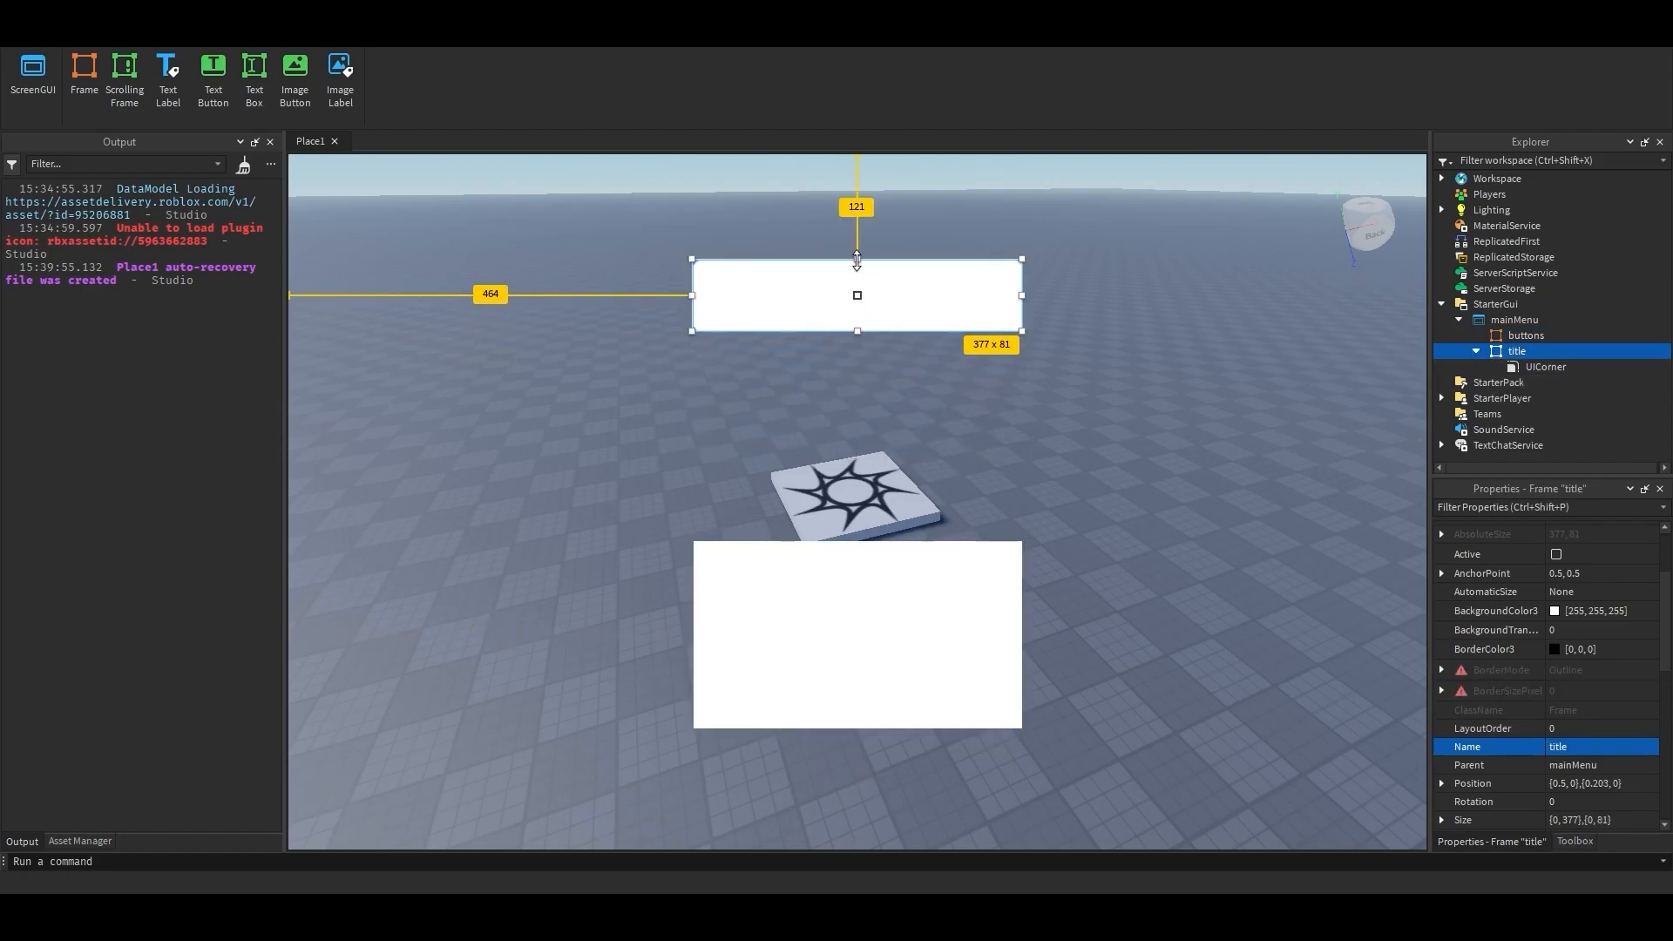
# Step: Round off the title frame fully by setting its UICorner's CornerRadius to 1, 10
pyautogui.click(1546, 367)
pyautogui.click(1600, 552)
pyautogui.write('0,8')
pyautogui.press('Return')
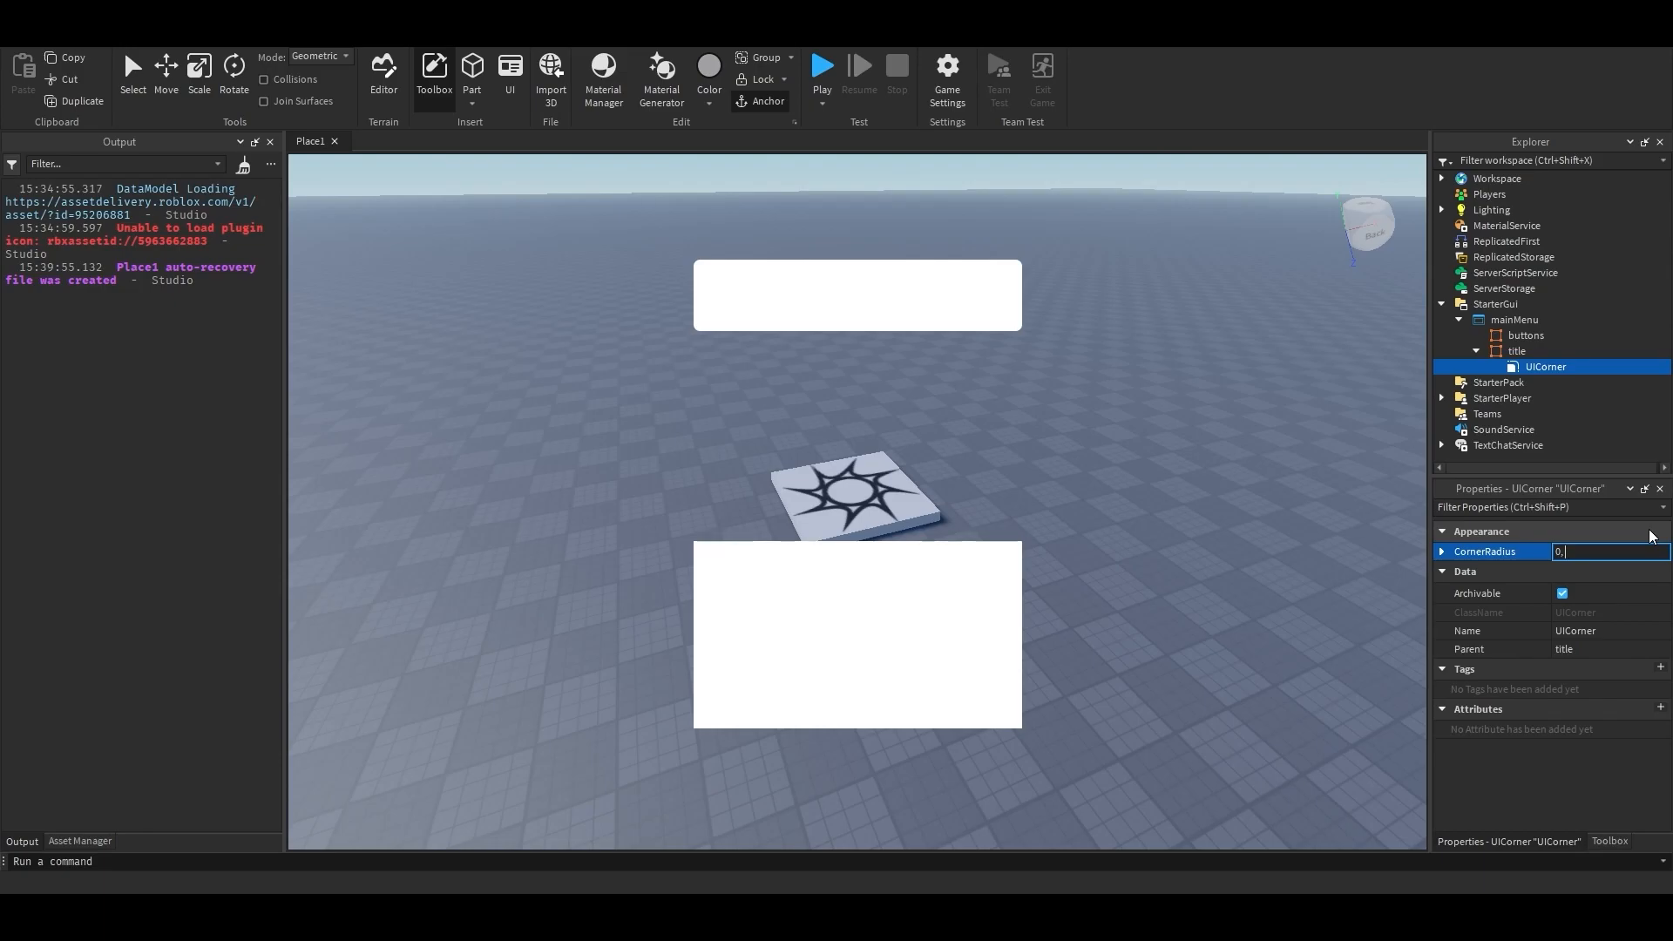
pyautogui.write('10')
pyautogui.press('Return')
pyautogui.click(1592, 555)
pyautogui.write('1,1')
pyautogui.press('Return')
pyautogui.write('0')
pyautogui.press('Return')
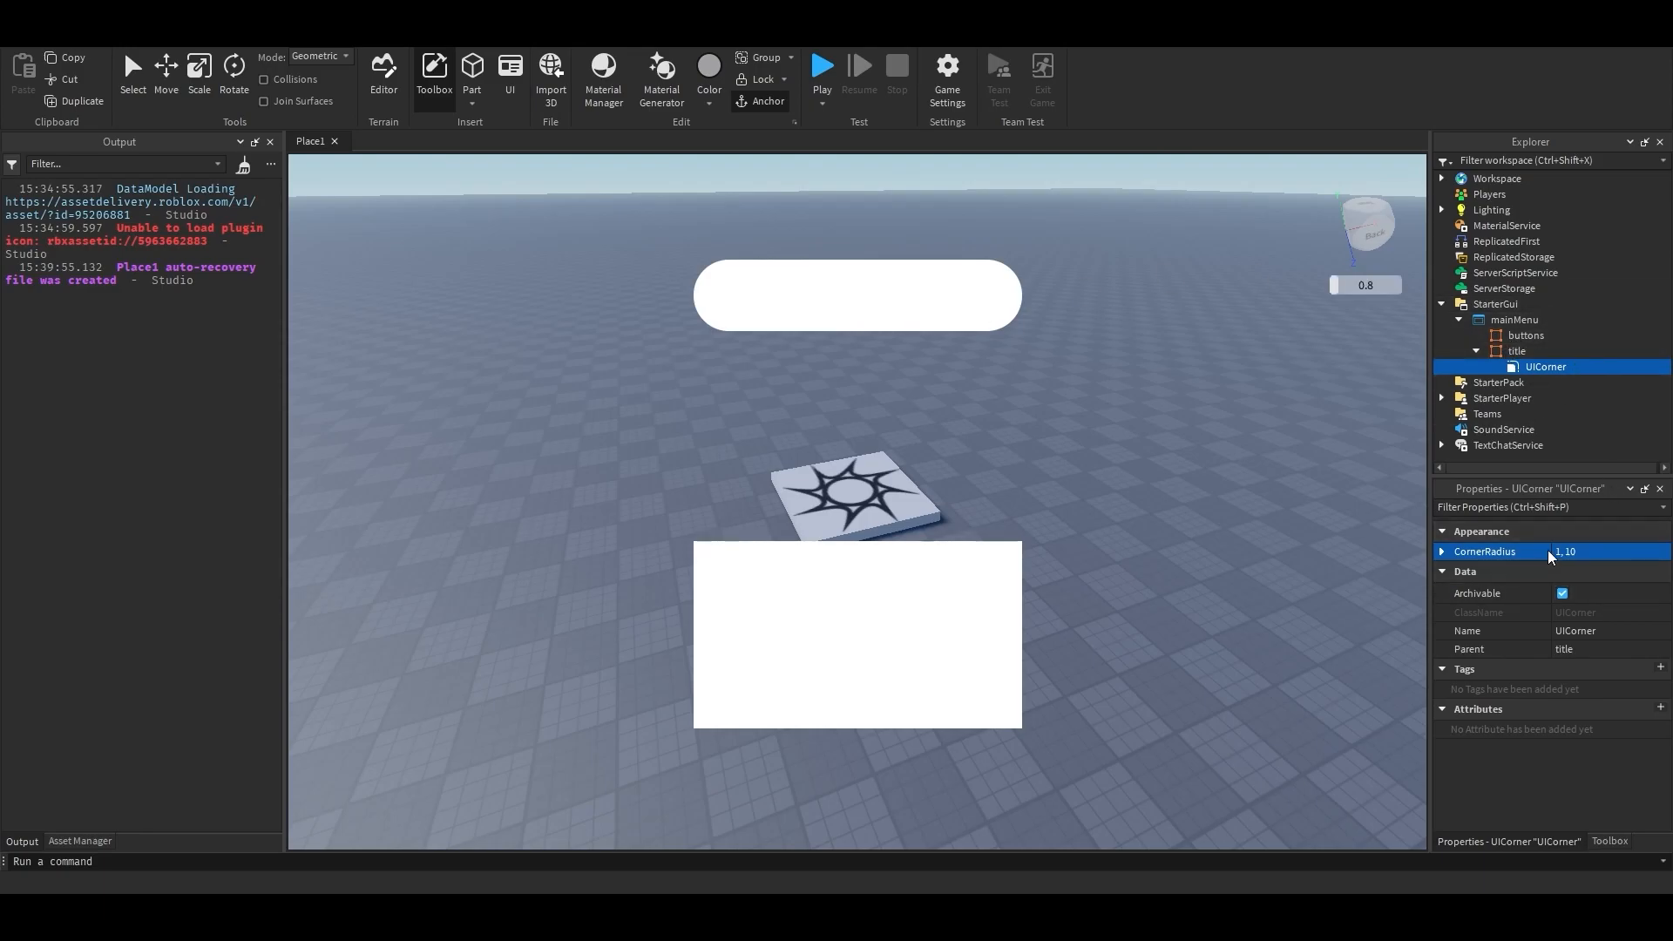
# Step: Add a TextLabel inside the title frame
pyautogui.click(1543, 353)
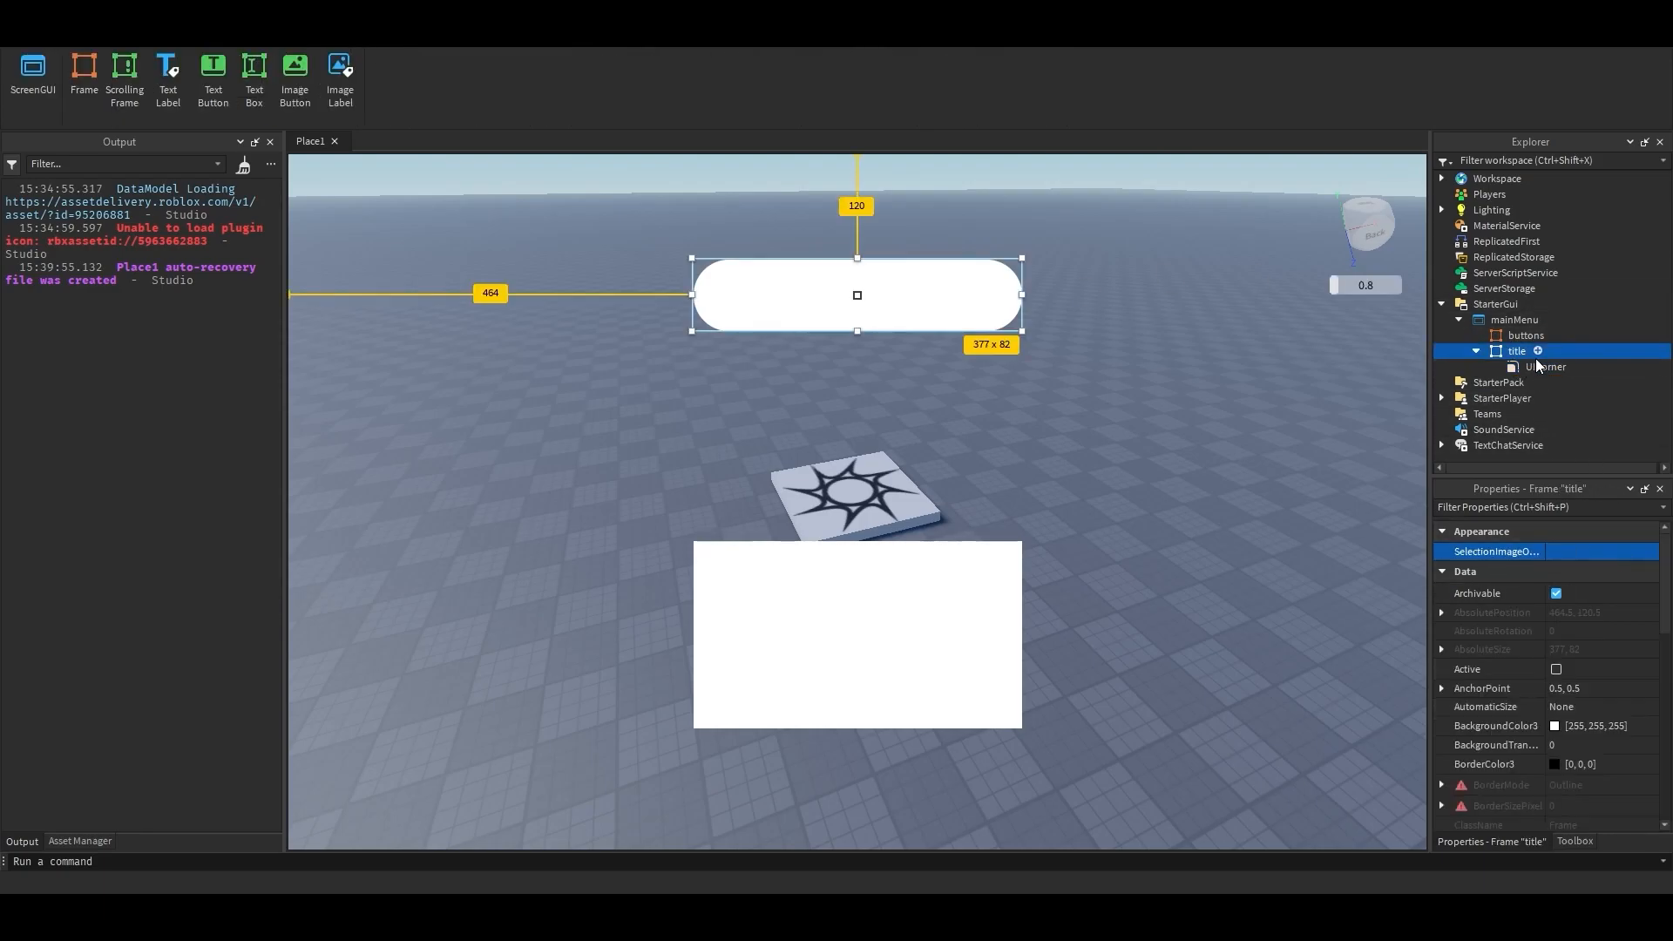
pyautogui.click(1538, 350)
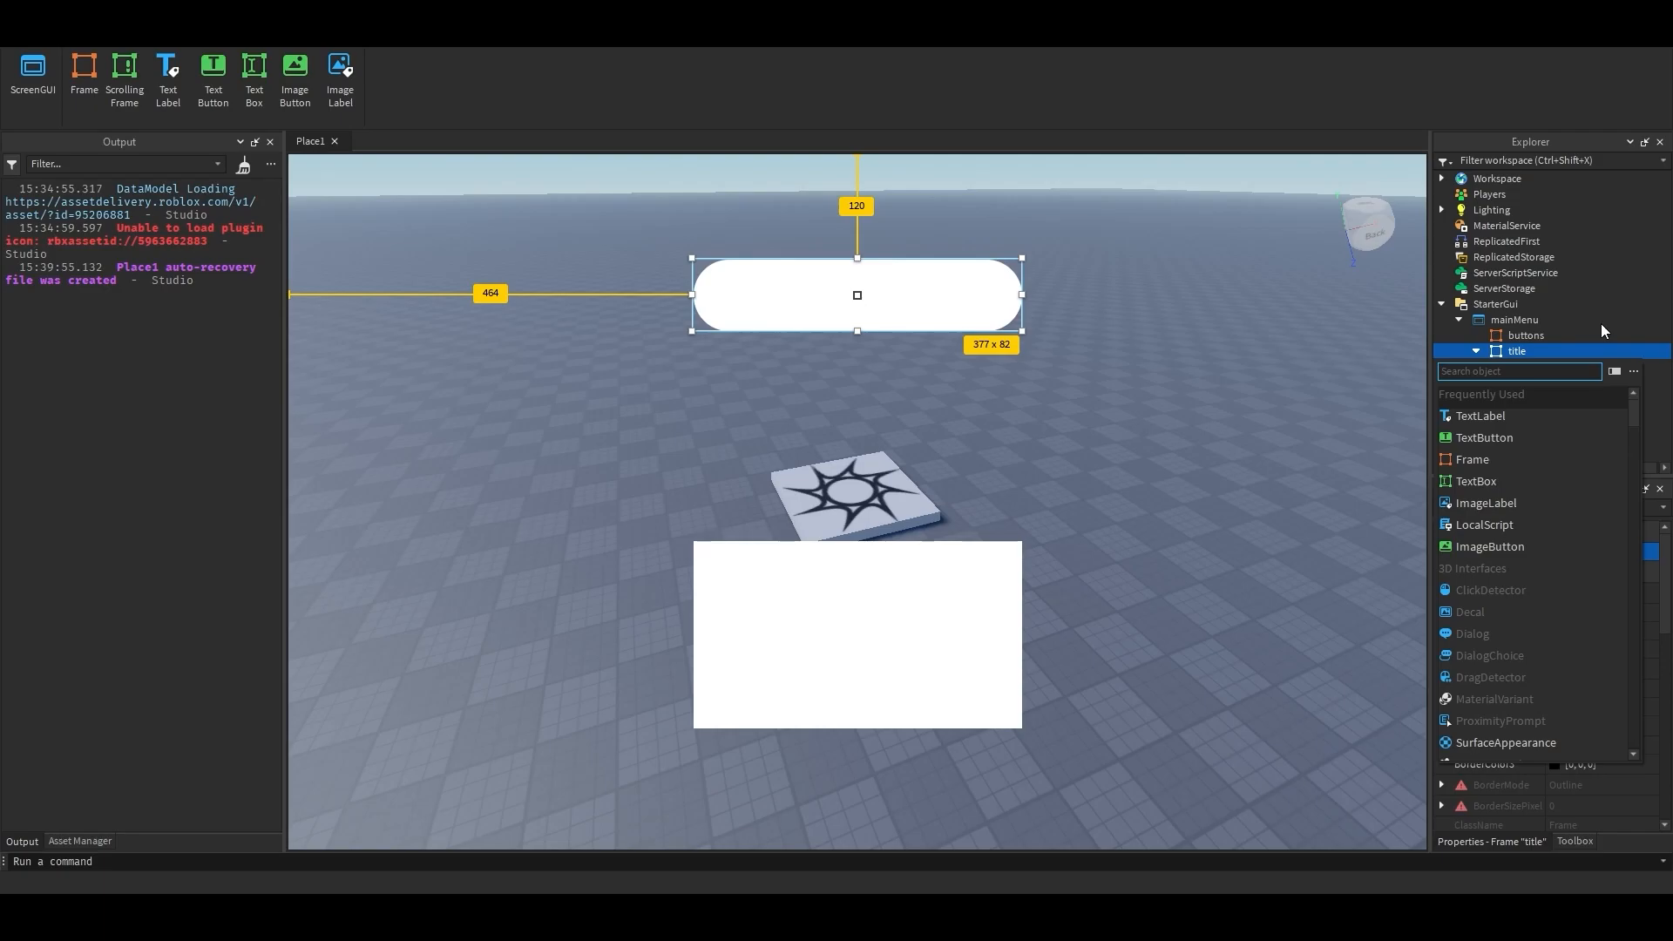
pyautogui.click(1485, 417)
# Step: Centre the text label within the title frame using AnchorPoint 0.5, 0.5 and Position {0.5, 0},{0.5, 0}
pyautogui.click(1572, 689)
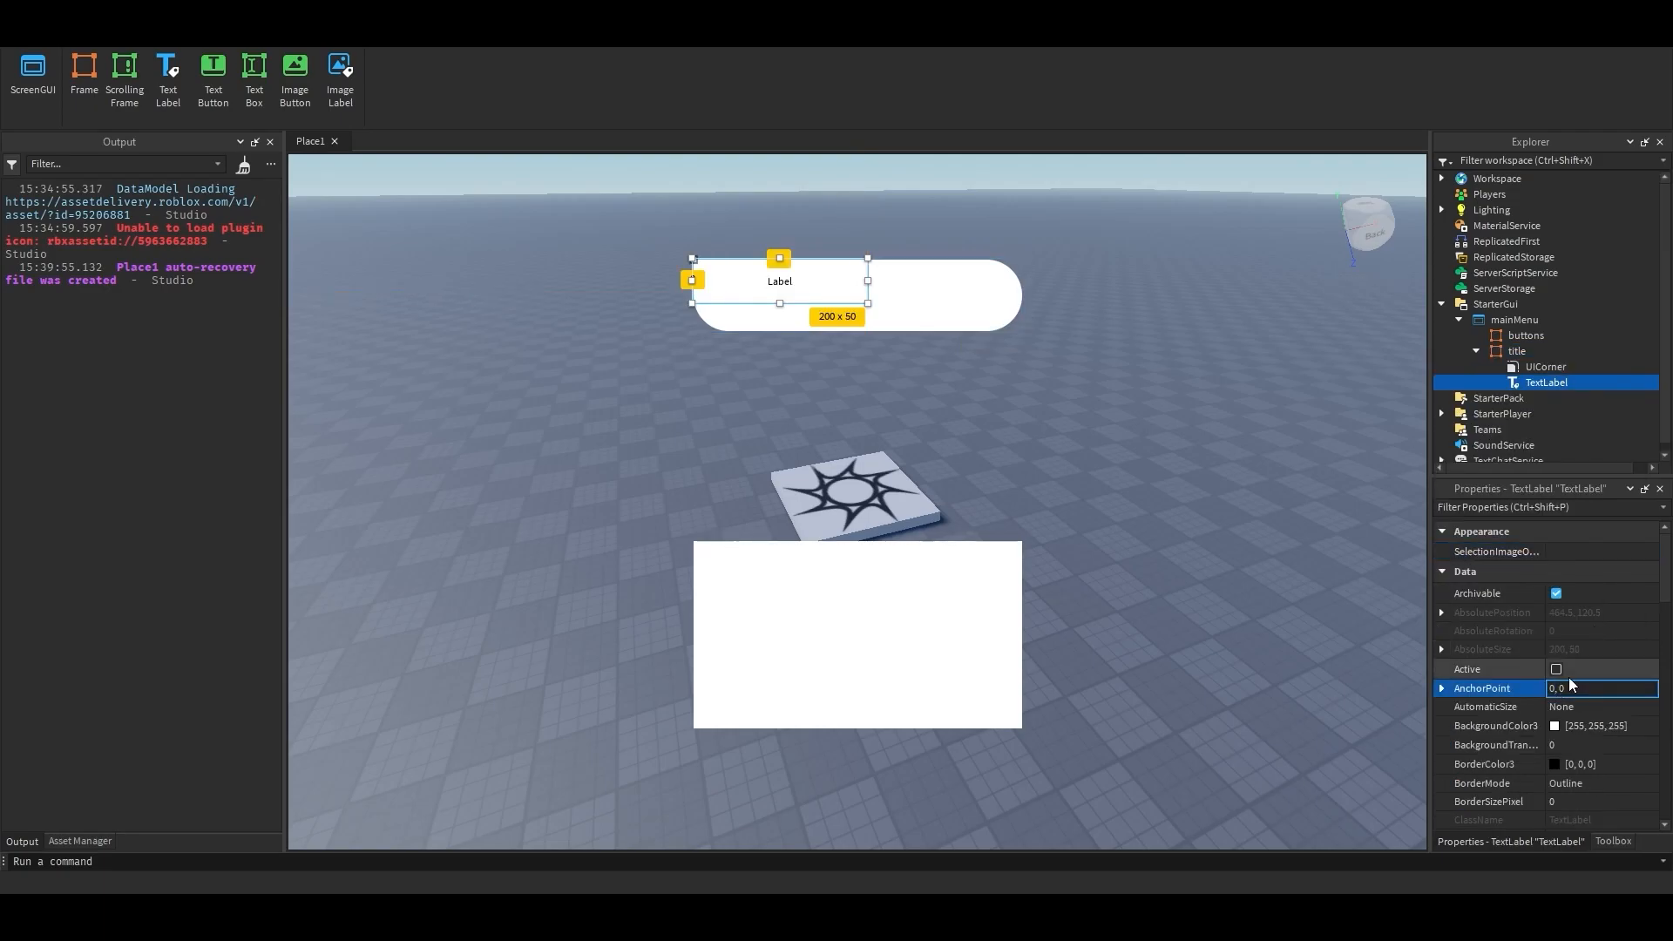
pyautogui.write('0.5, 0.5')
pyautogui.press('Return')
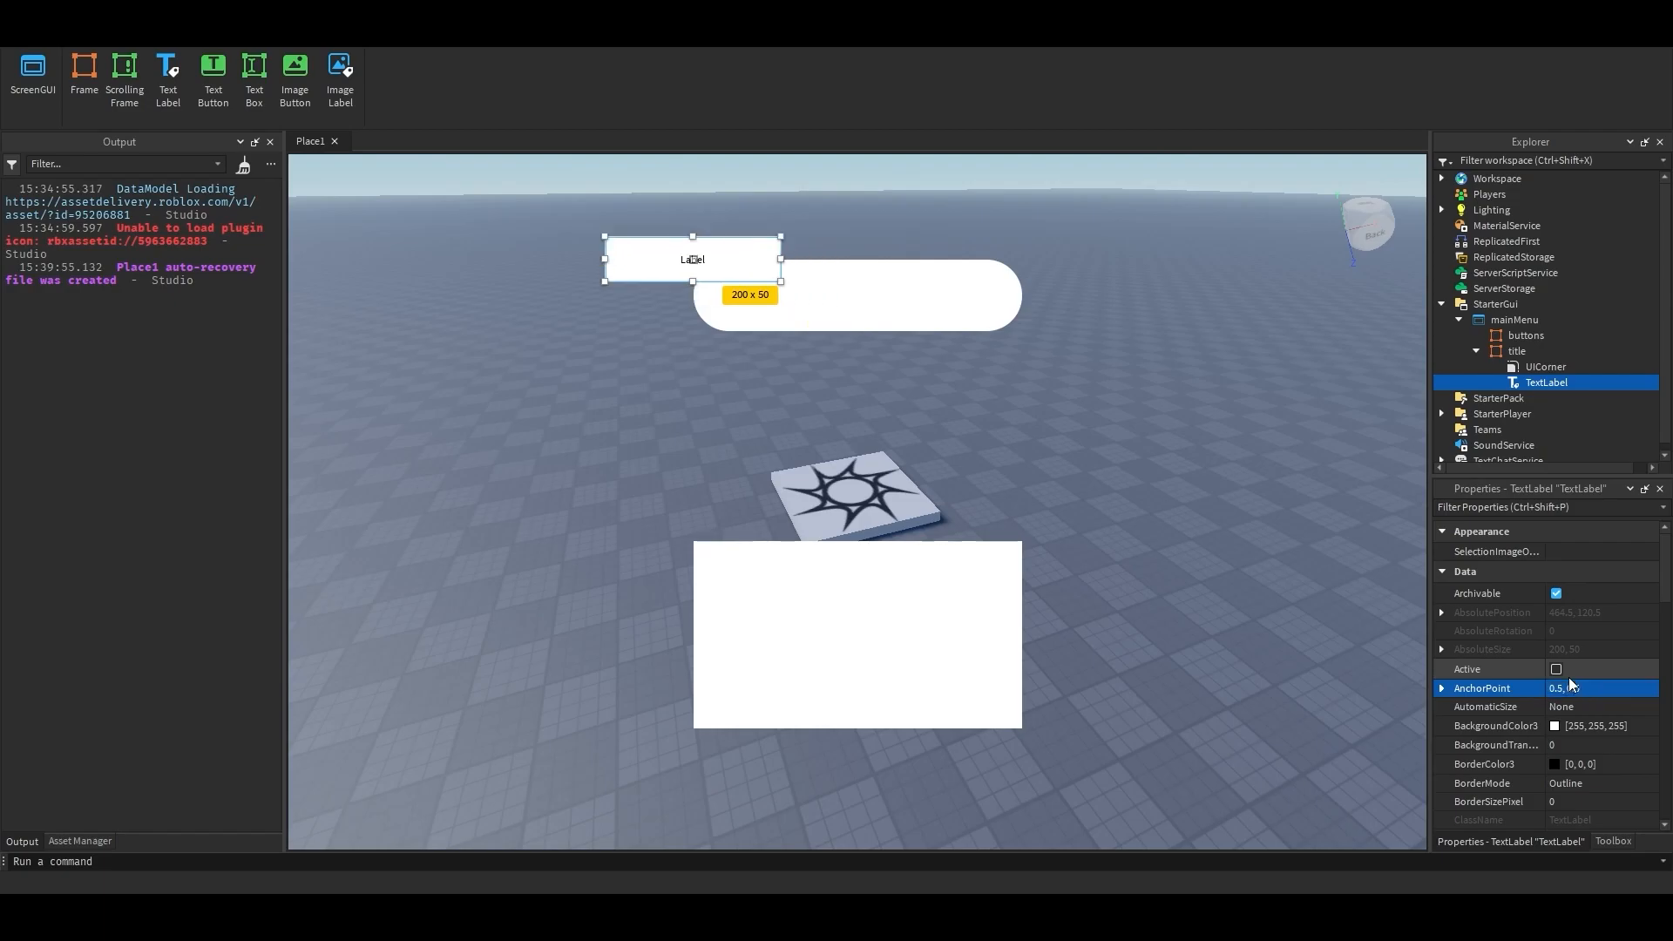
pyautogui.scroll(-3, 1571, 684)
pyautogui.click(1575, 723)
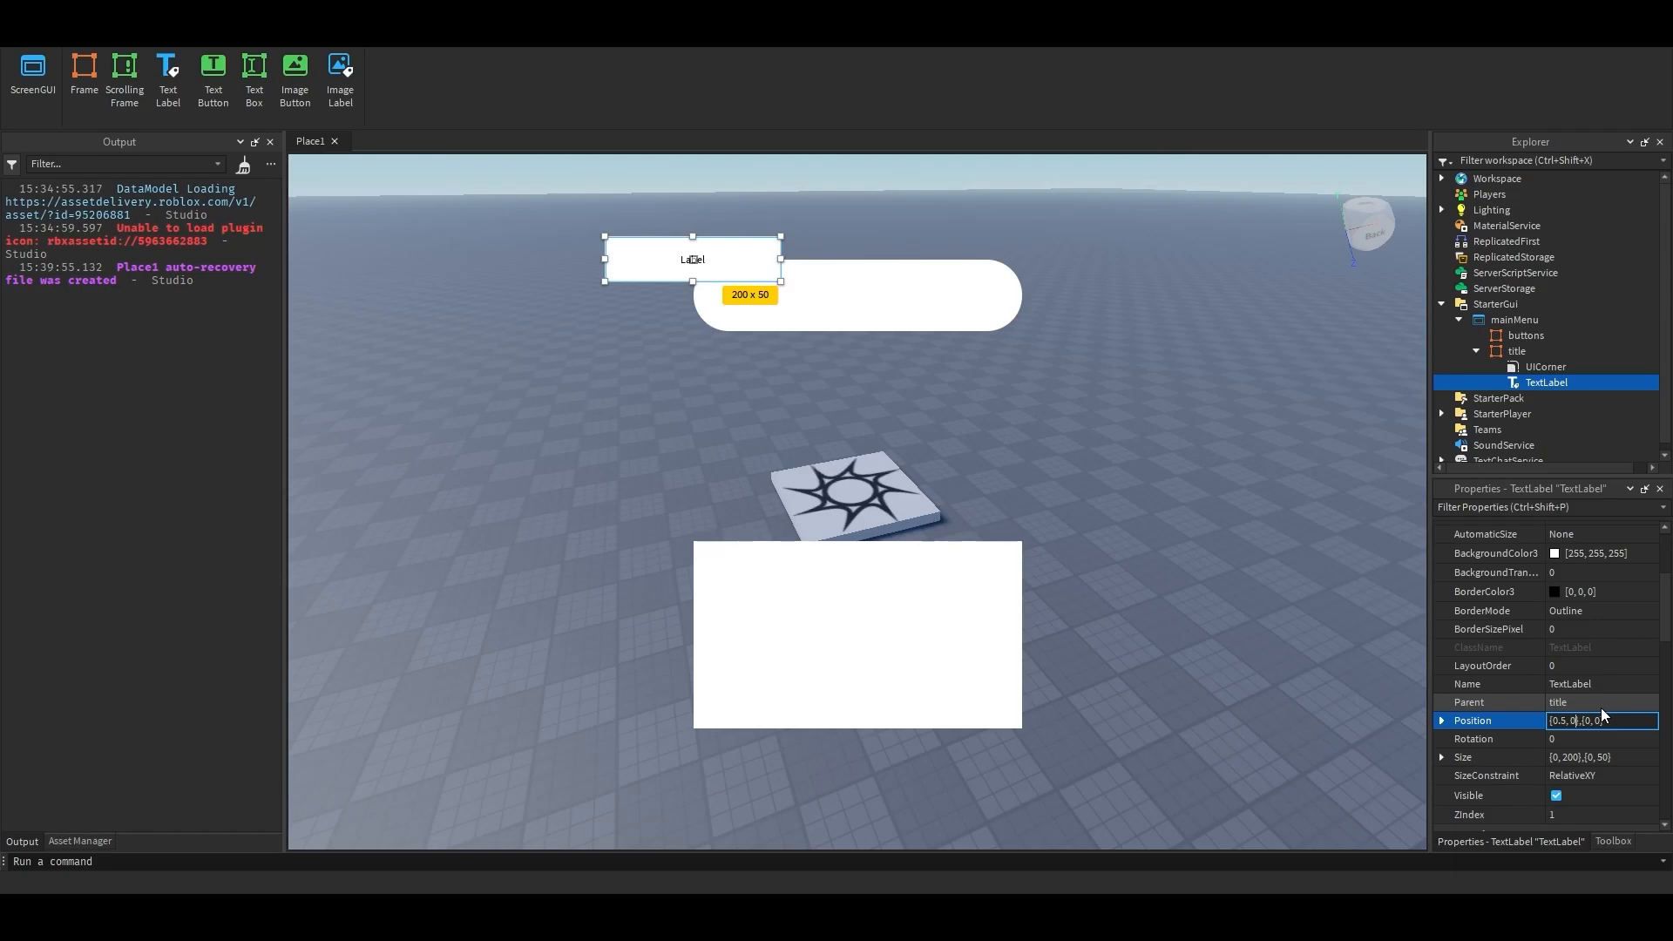
pyautogui.write('.5')
pyautogui.press('Return')
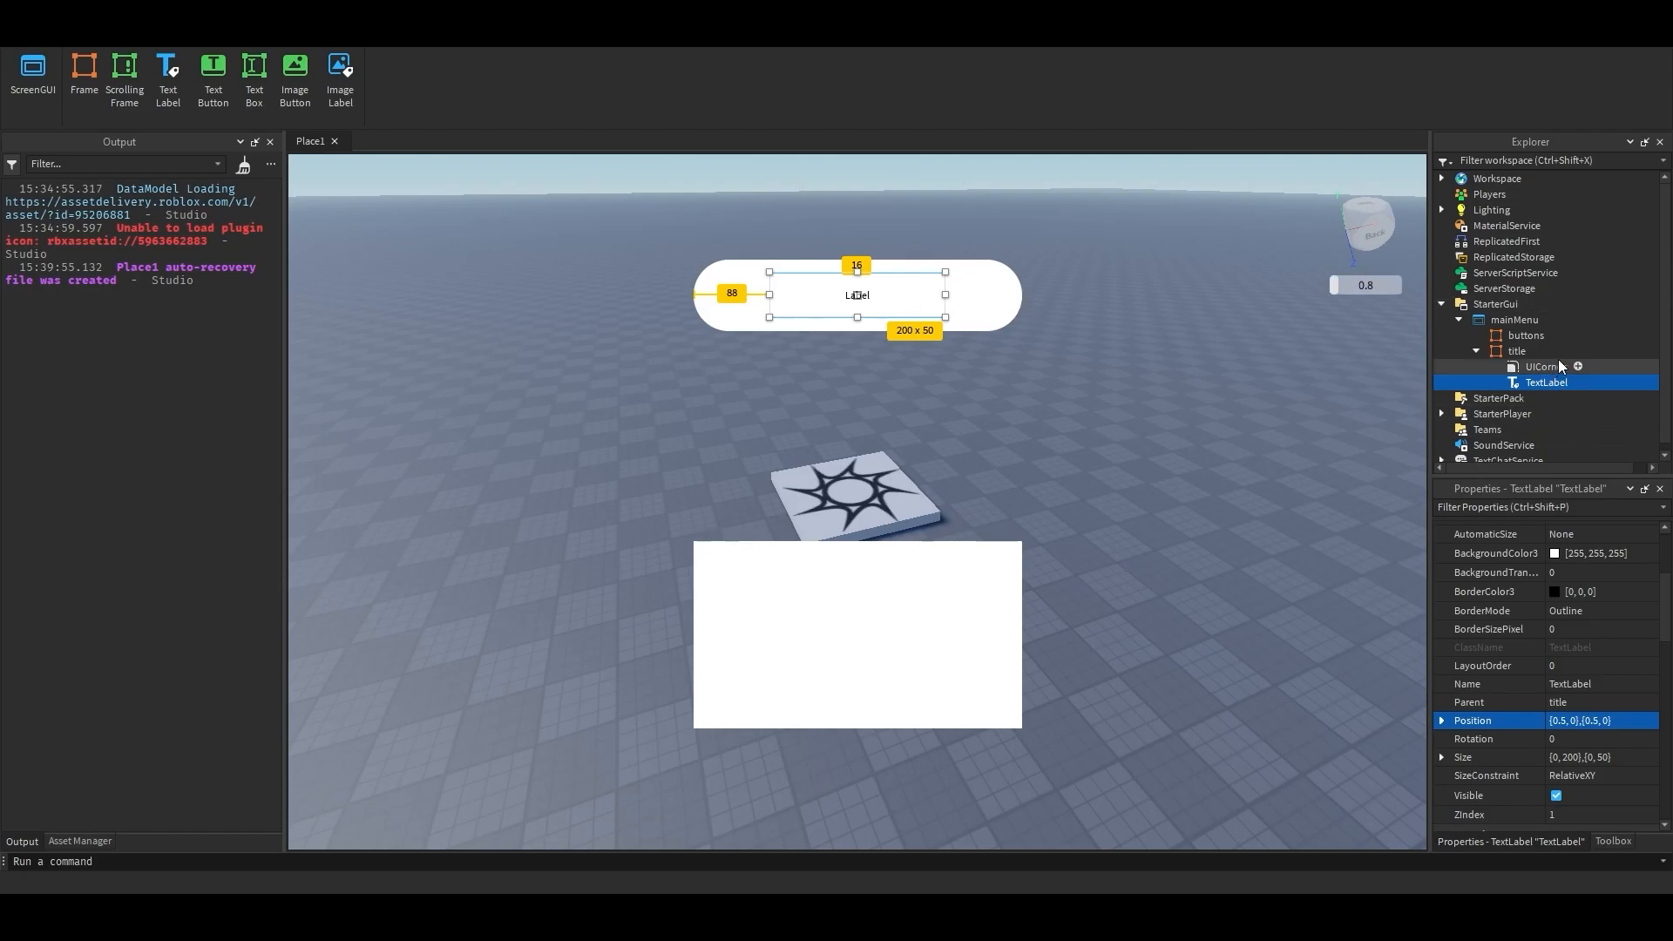
# Step: Rename the title frame's text label to titleText
pyautogui.click(1530, 355)
pyautogui.click(1545, 383)
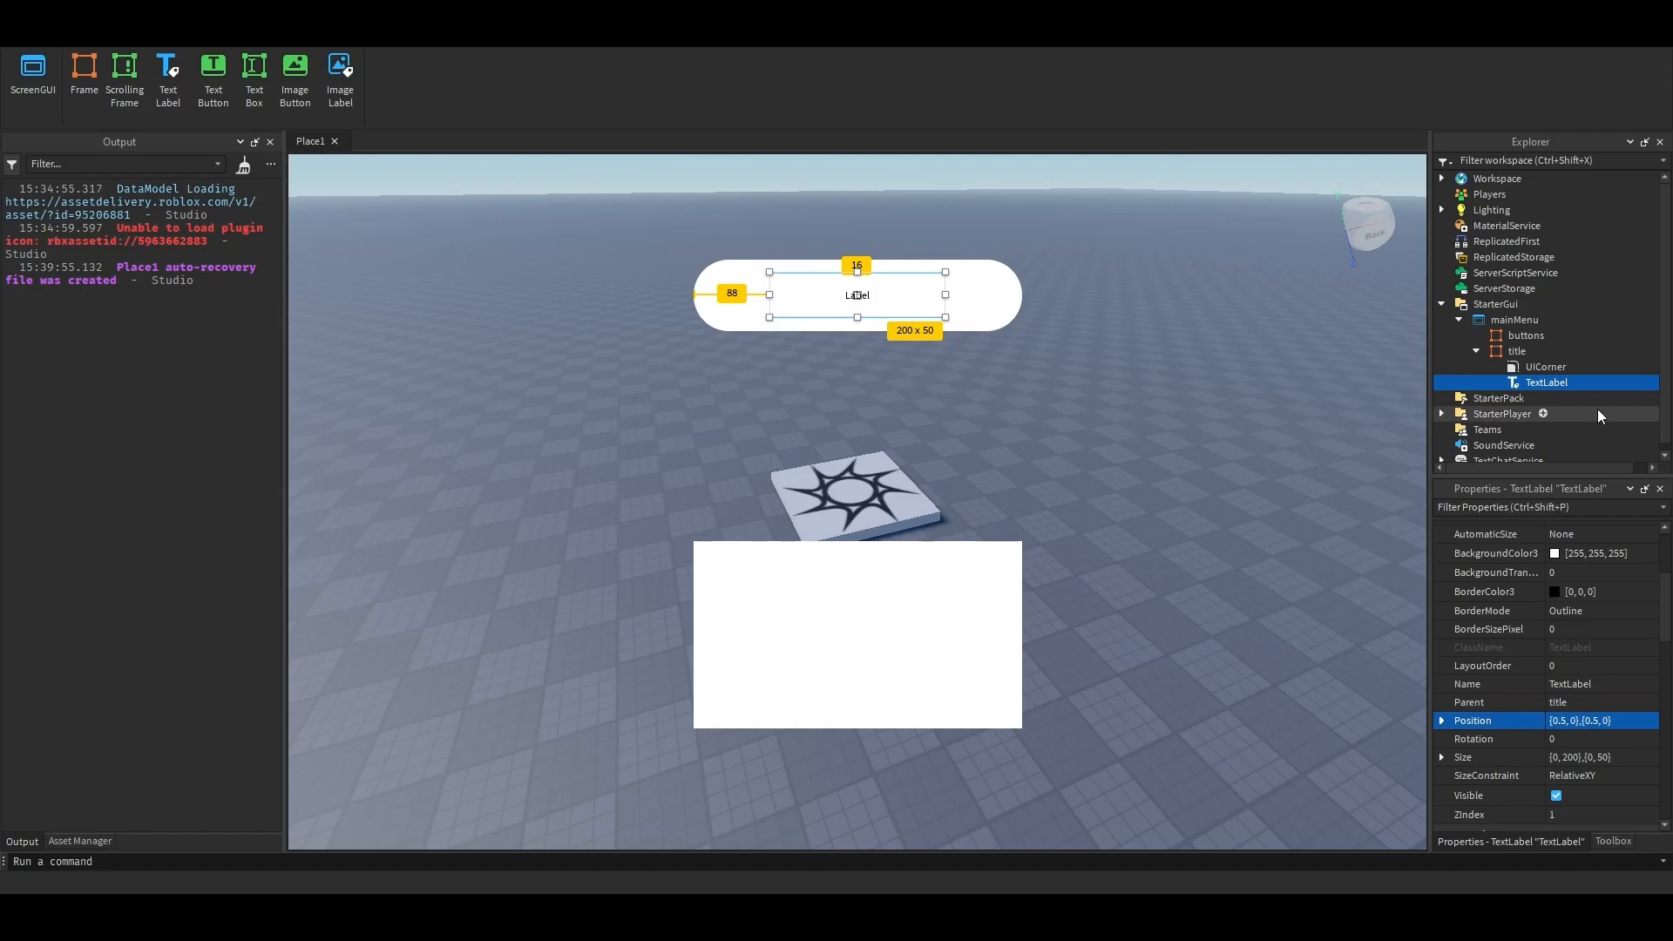
pyautogui.click(1539, 354)
pyautogui.click(1542, 383)
pyautogui.click(1580, 743)
pyautogui.write('titleText')
pyautogui.press('Return')
# Step: Enable TextScaled on the titleText label so its text fills the label
pyautogui.scroll(-4, 1597, 645)
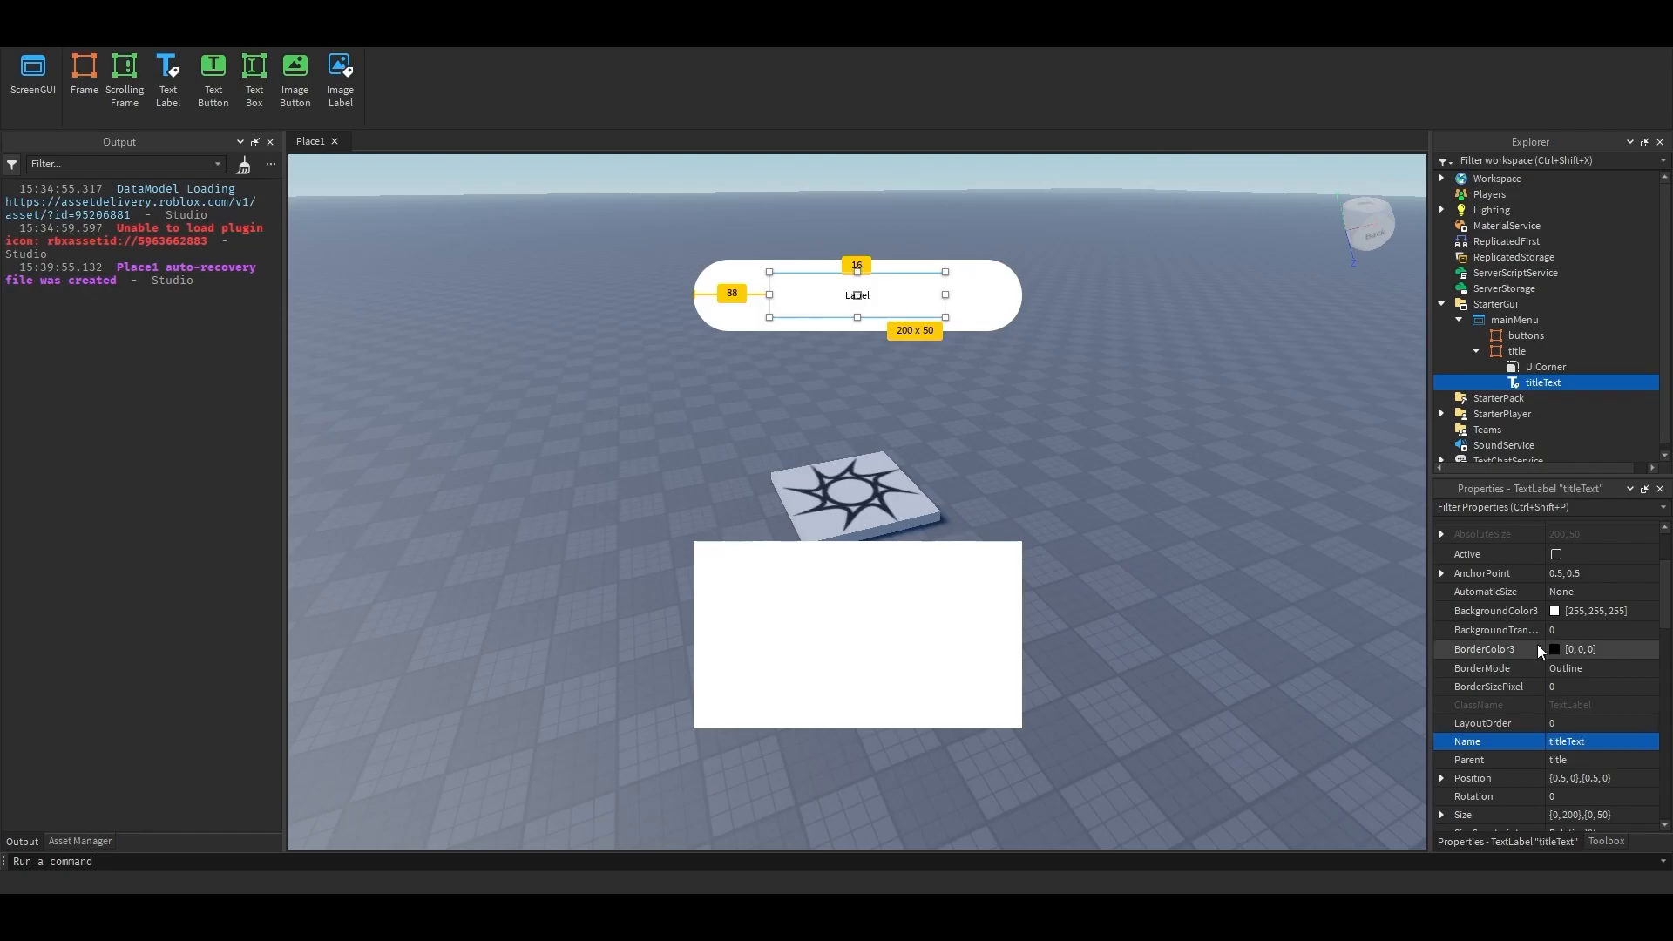
pyautogui.scroll(-6, 1594, 645)
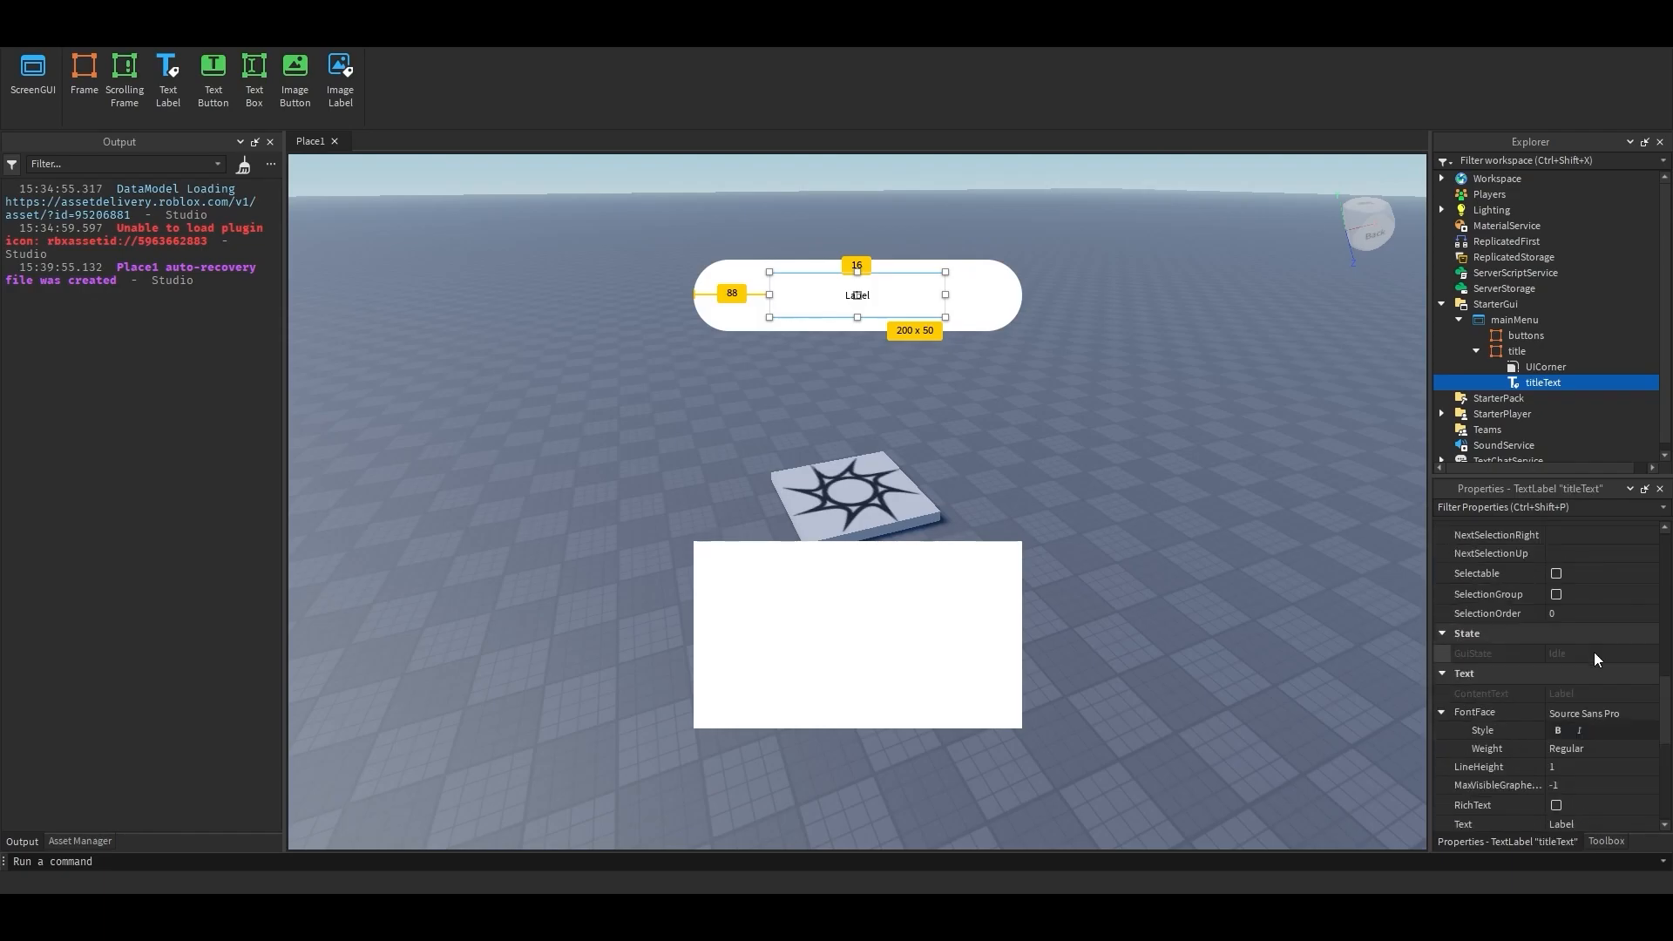
pyautogui.scroll(-3, 1564, 747)
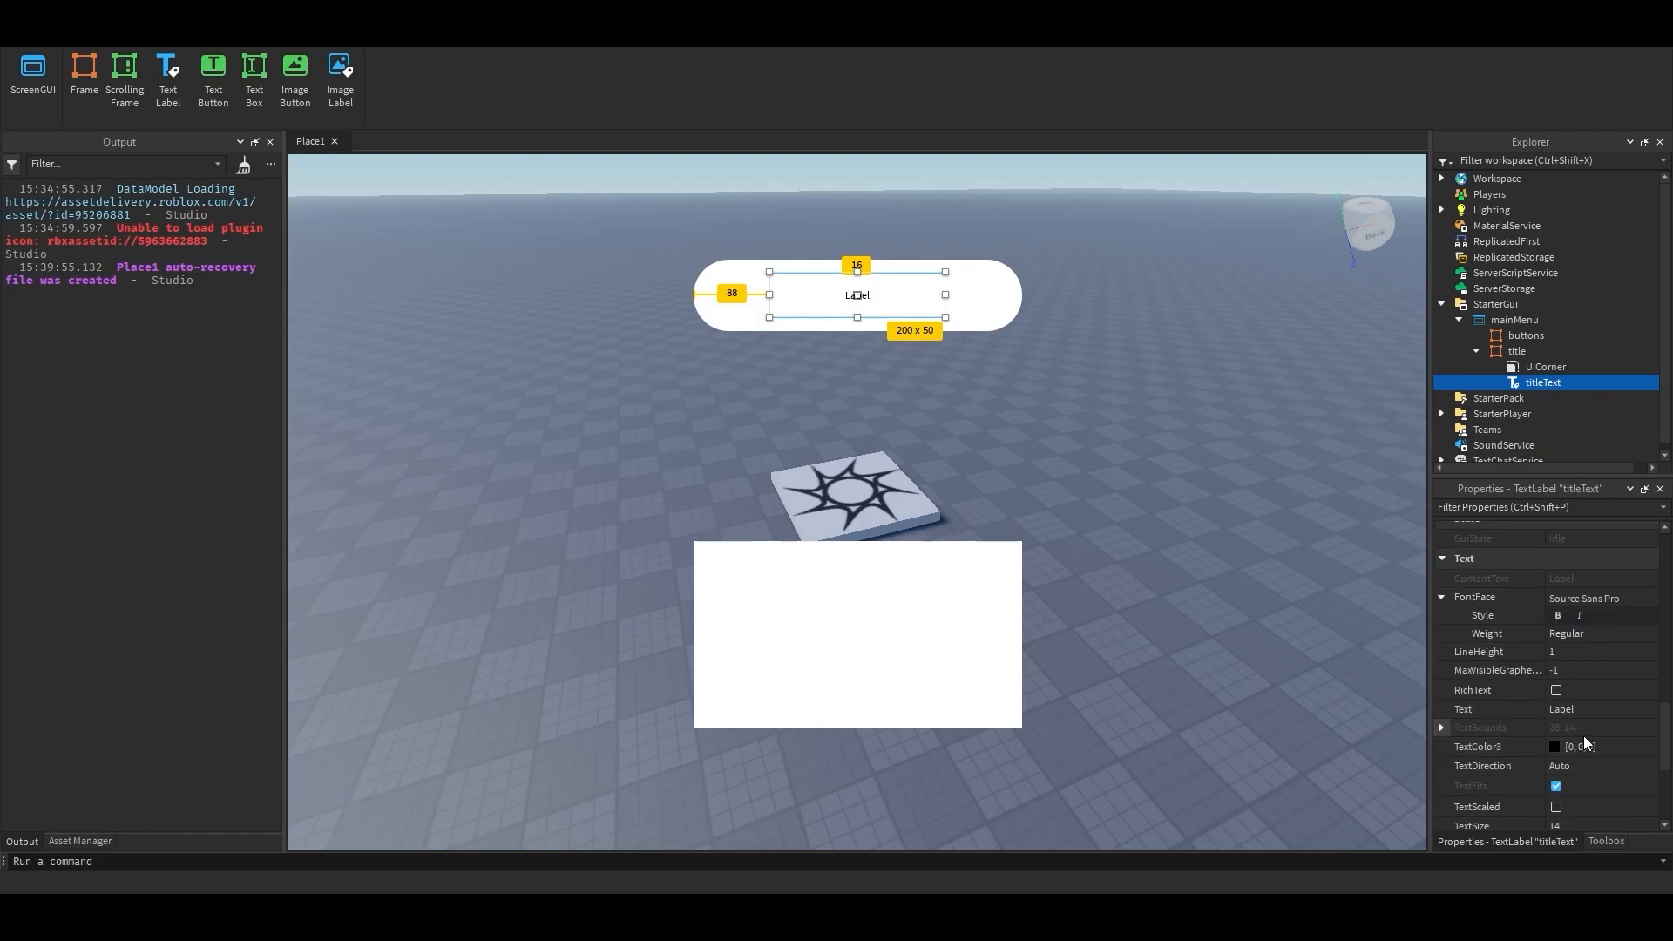
pyautogui.click(1556, 750)
# Step: Set the title frame's BackgroundColor3 to dark grey (67, 67, 67)
pyautogui.click(1519, 351)
pyautogui.scroll(5, 1610, 582)
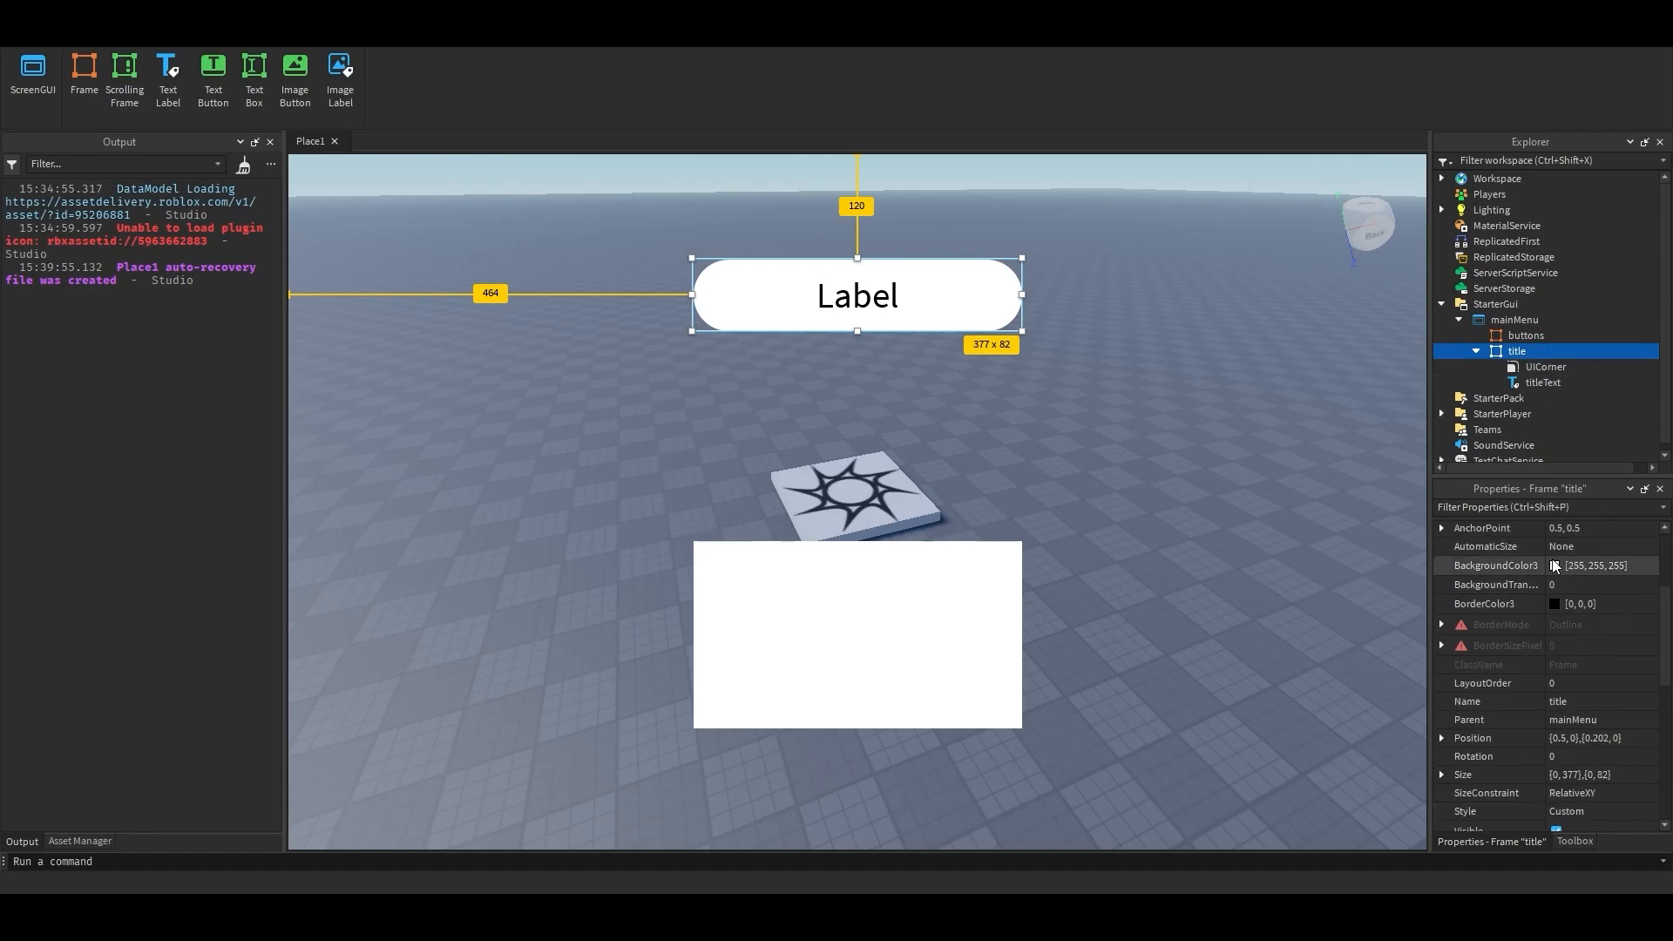
pyautogui.click(1555, 565)
pyautogui.moveTo(854, 268); pyautogui.dragTo(439, 414)
pyautogui.moveTo(610, 470); pyautogui.dragTo(629, 567)
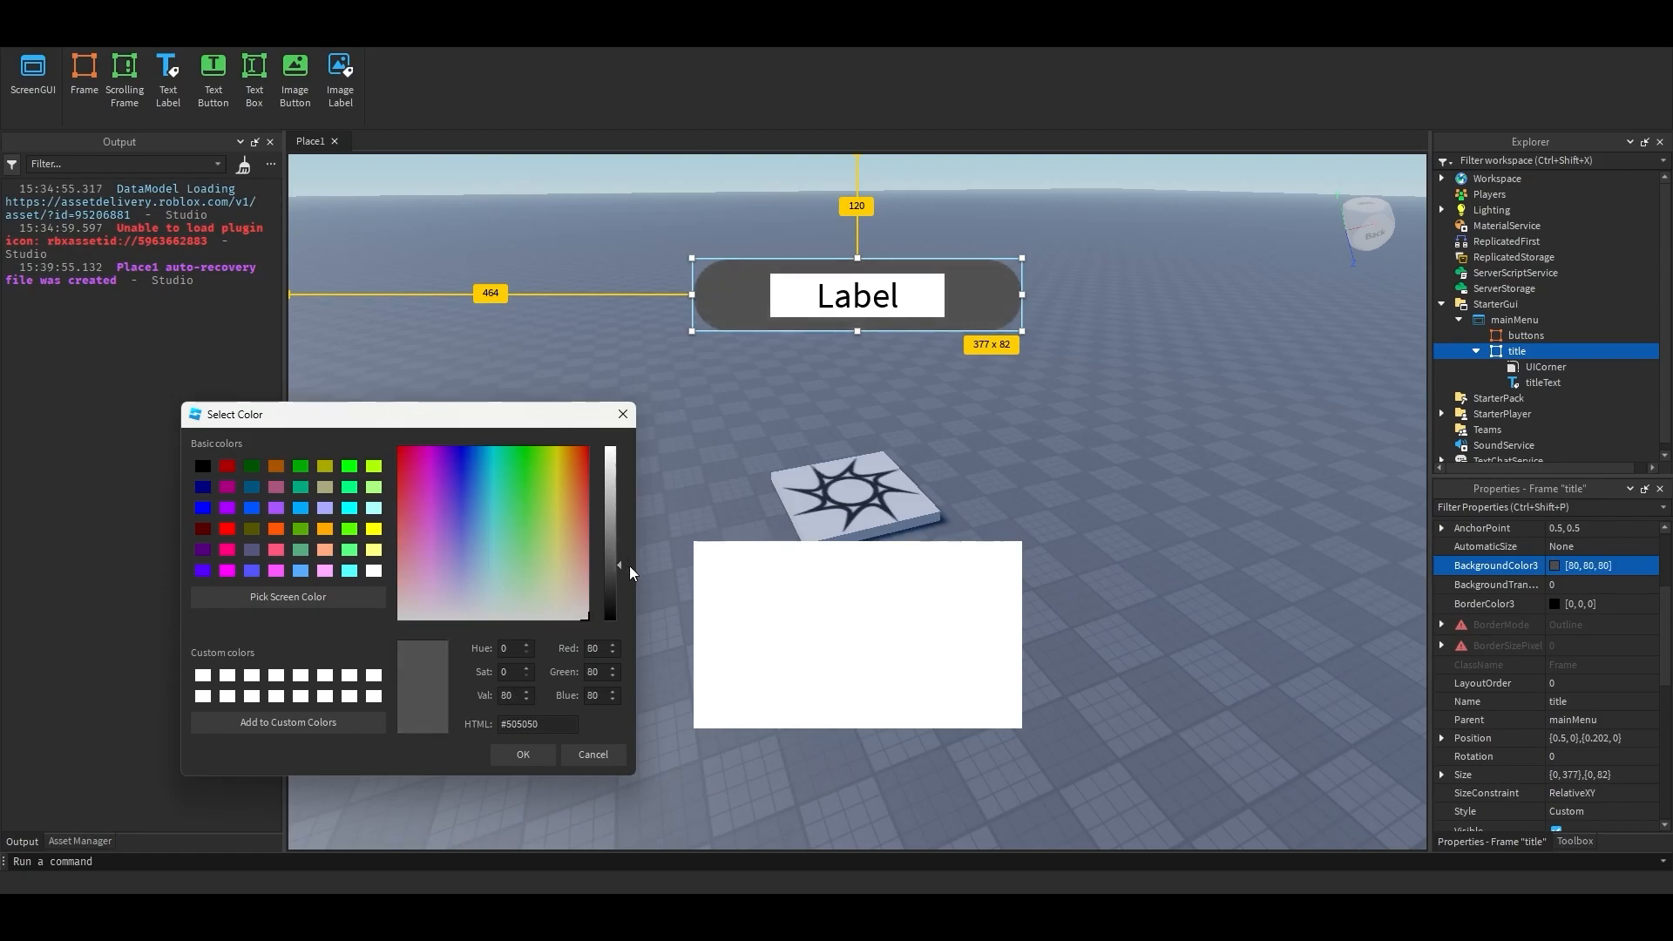
pyautogui.click(522, 755)
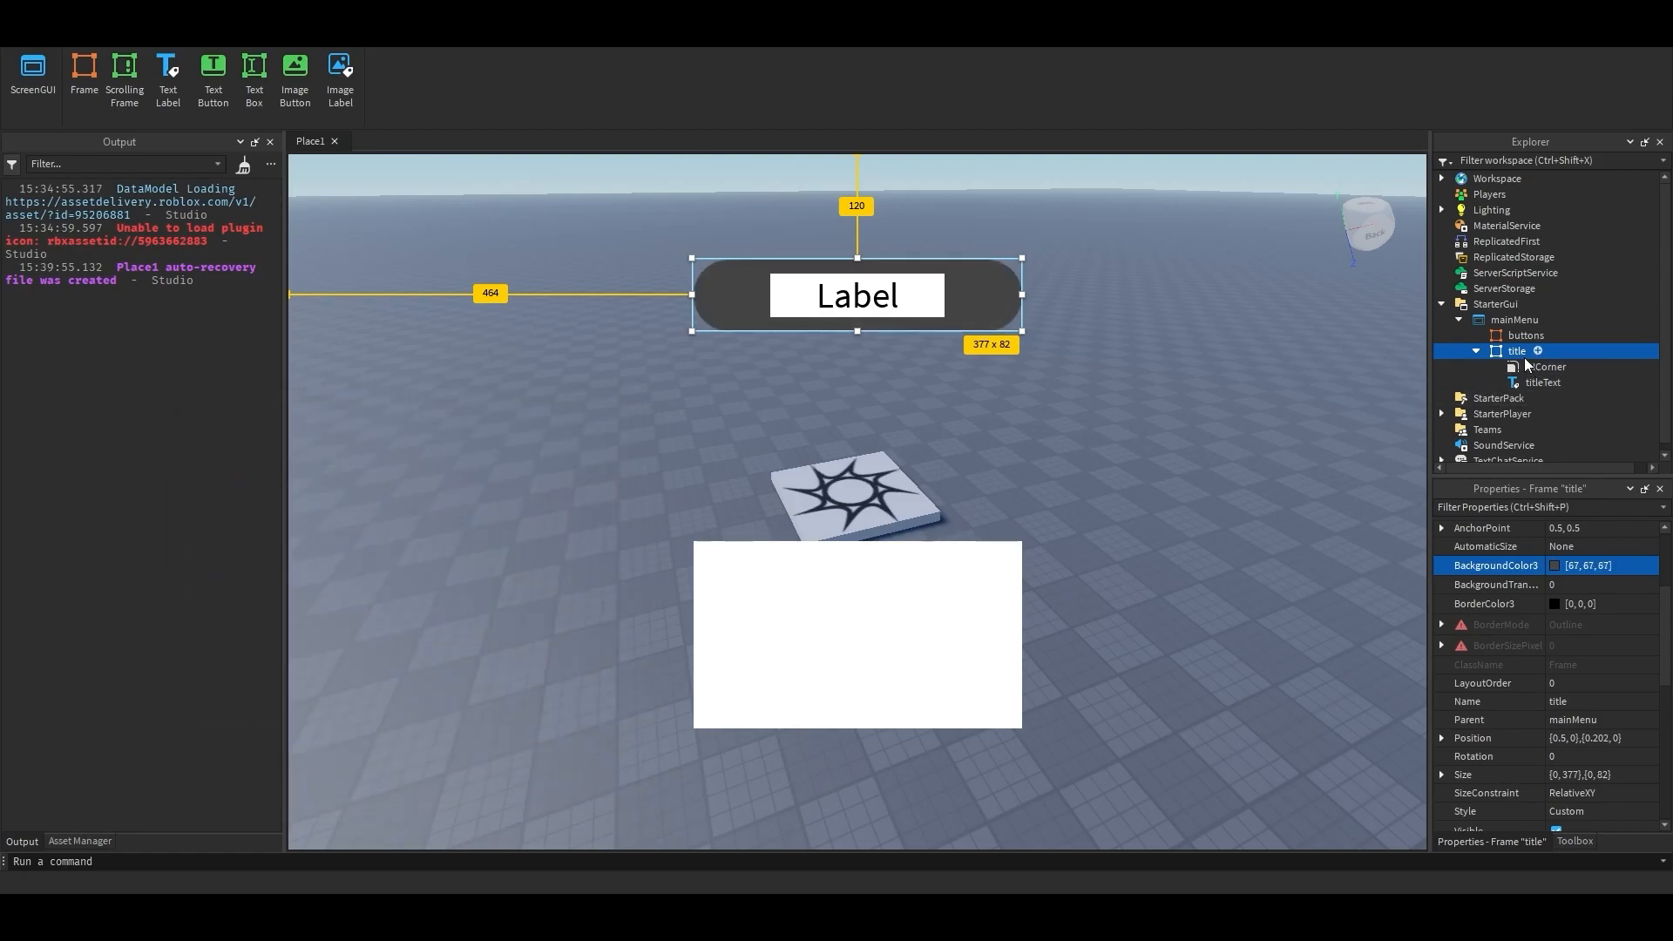
# Step: Make the titleText label's background fully transparent by setting BackgroundTransparency to 1
pyautogui.click(1531, 385)
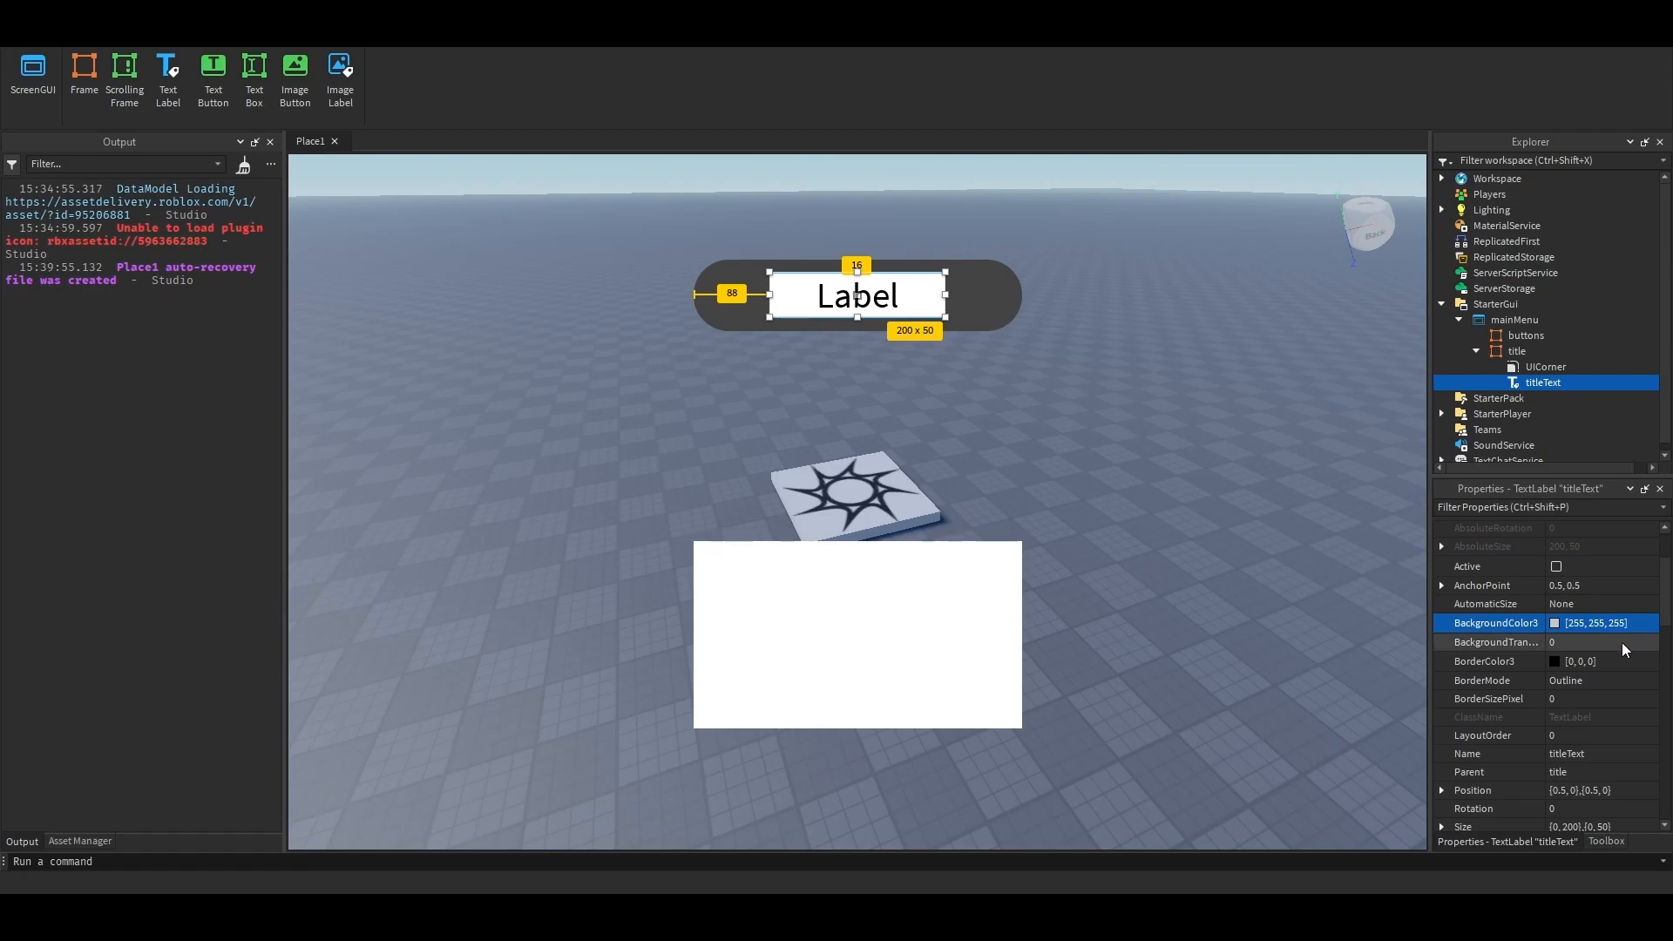
pyautogui.click(1620, 645)
pyautogui.click(1607, 647)
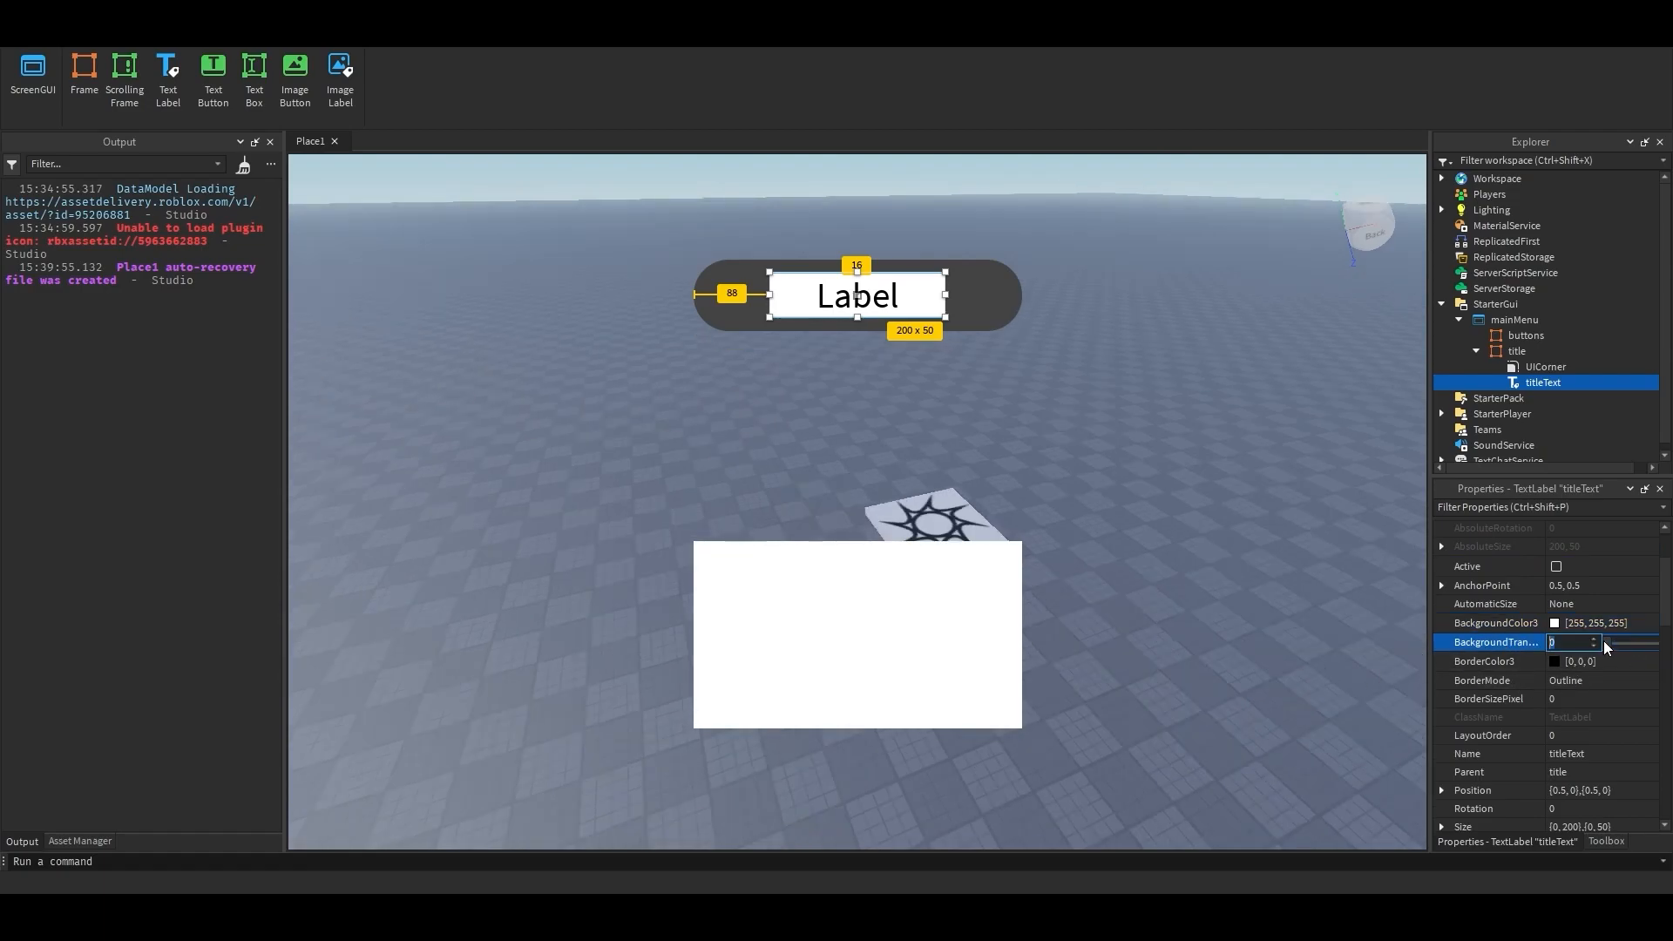
pyautogui.moveTo(1428, 649); pyautogui.dragTo(1295, 649)
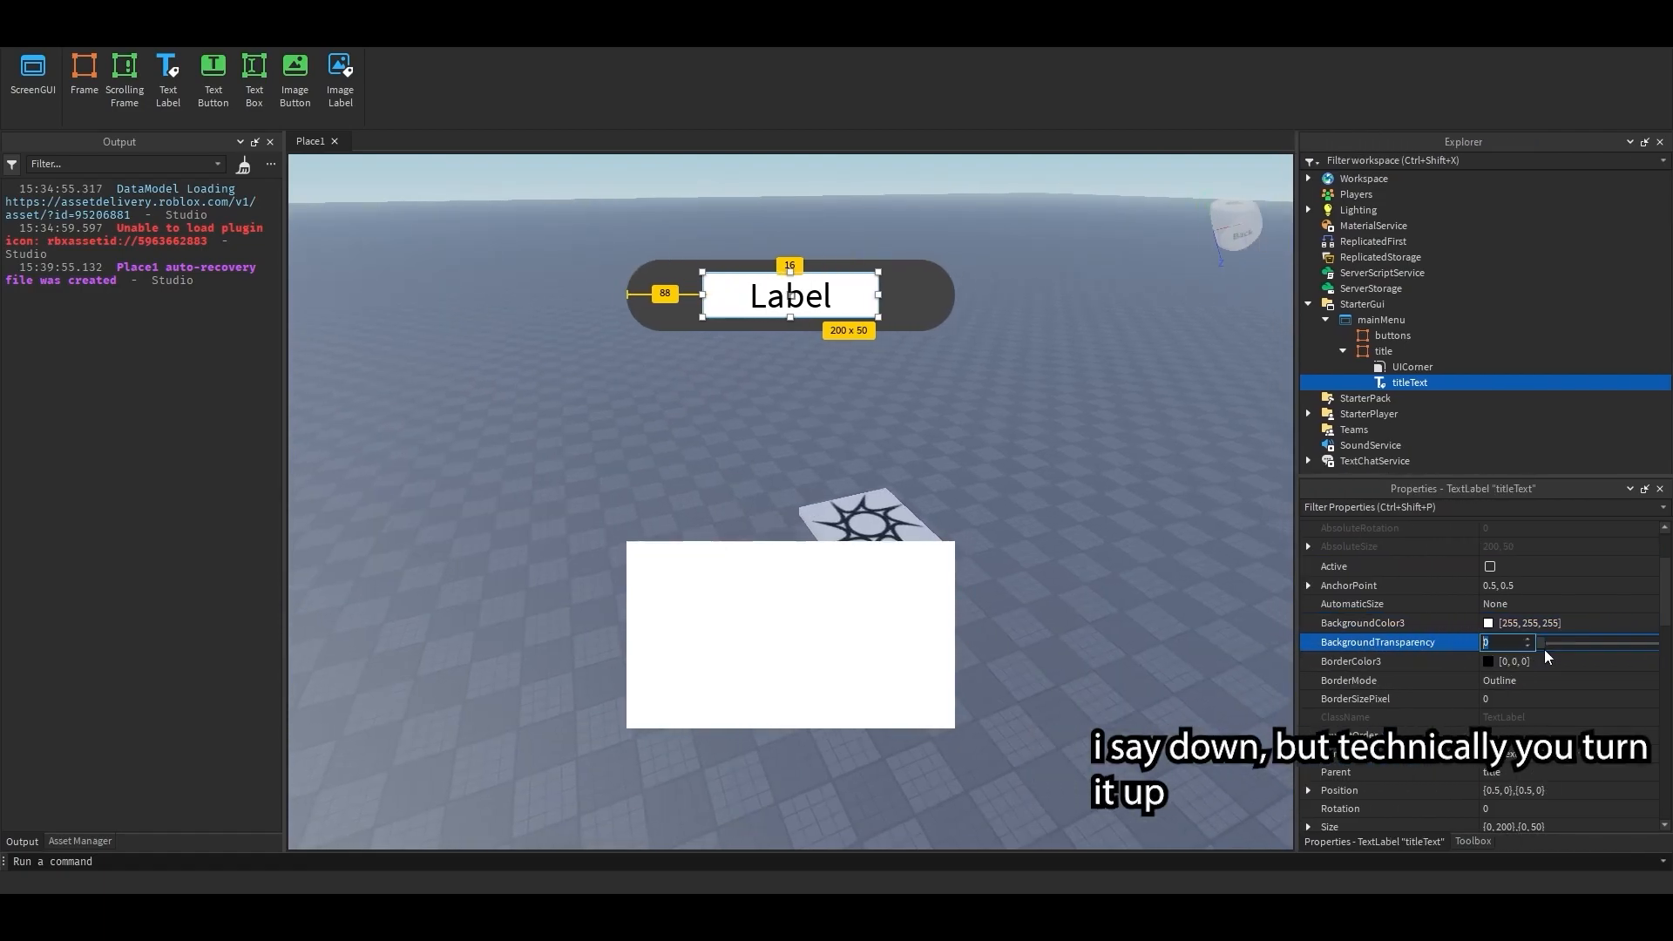
pyautogui.moveTo(1541, 643); pyautogui.dragTo(1655, 653)
pyautogui.moveTo(927, 443); pyautogui.dragTo(1081, 425, button='right')
# Step: Set the titleText label's TextColor3 to white (255, 255, 255)
pyautogui.click(1385, 350)
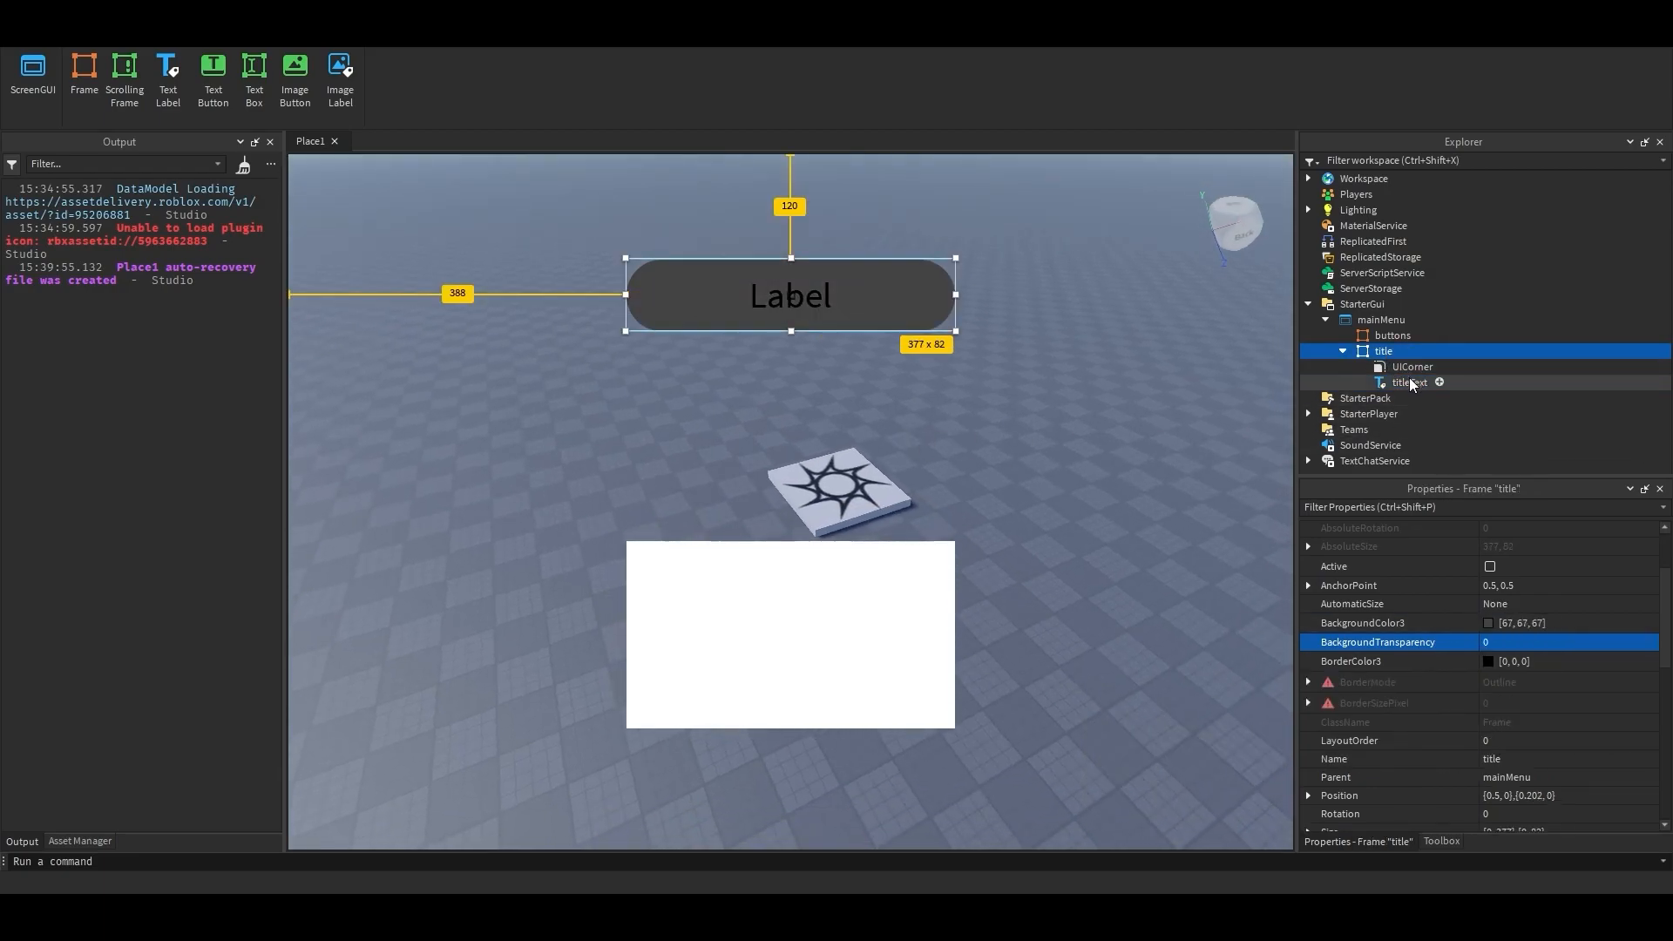
pyautogui.click(1409, 382)
pyautogui.scroll(-5, 1624, 693)
pyautogui.scroll(-5, 1608, 669)
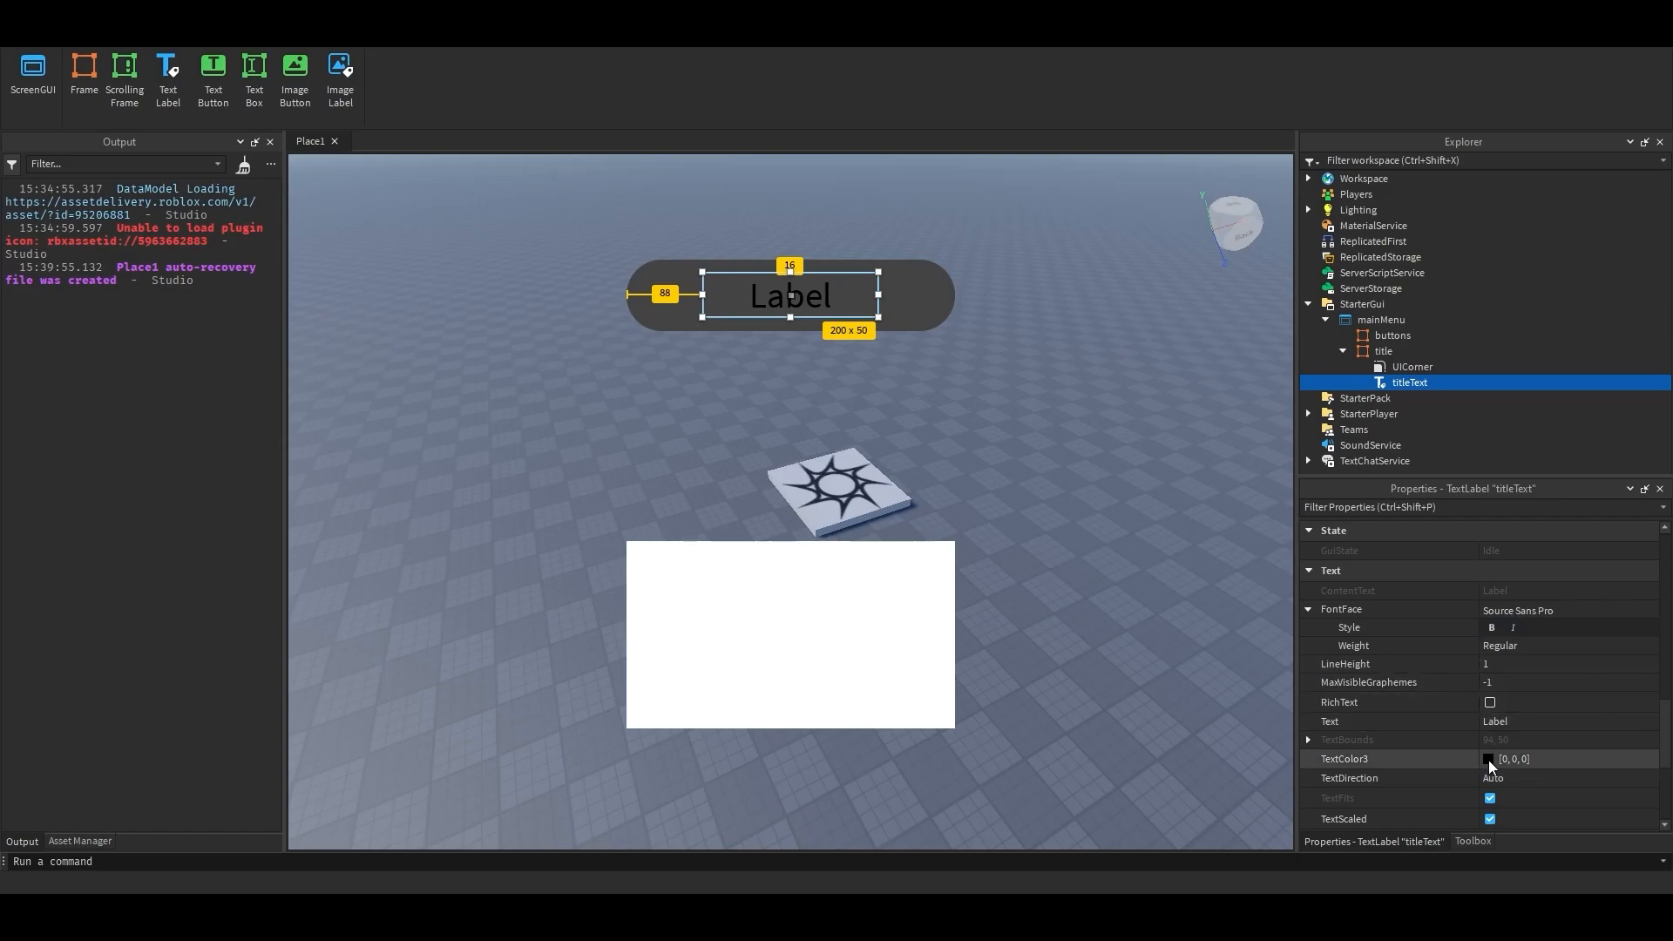
pyautogui.click(1488, 760)
pyautogui.moveTo(924, 277); pyautogui.dragTo(482, 397)
pyautogui.moveTo(599, 508); pyautogui.dragTo(578, 302)
pyautogui.click(523, 731)
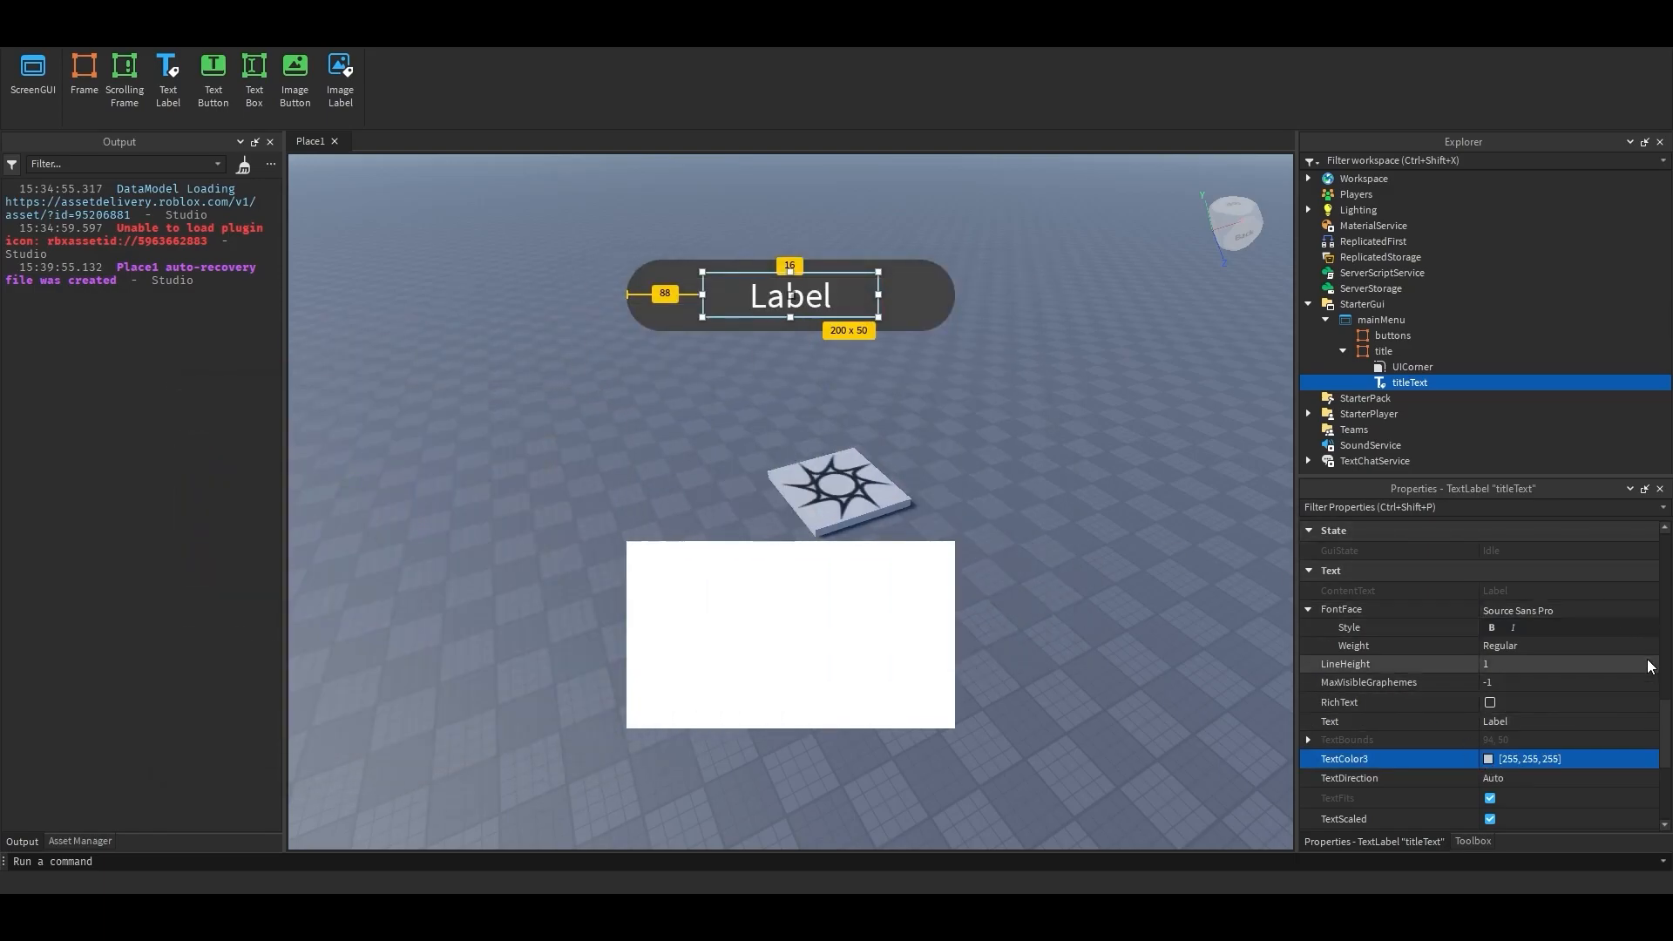
# Step: Set the titleText label's font to Indie Flower
pyautogui.click(1525, 613)
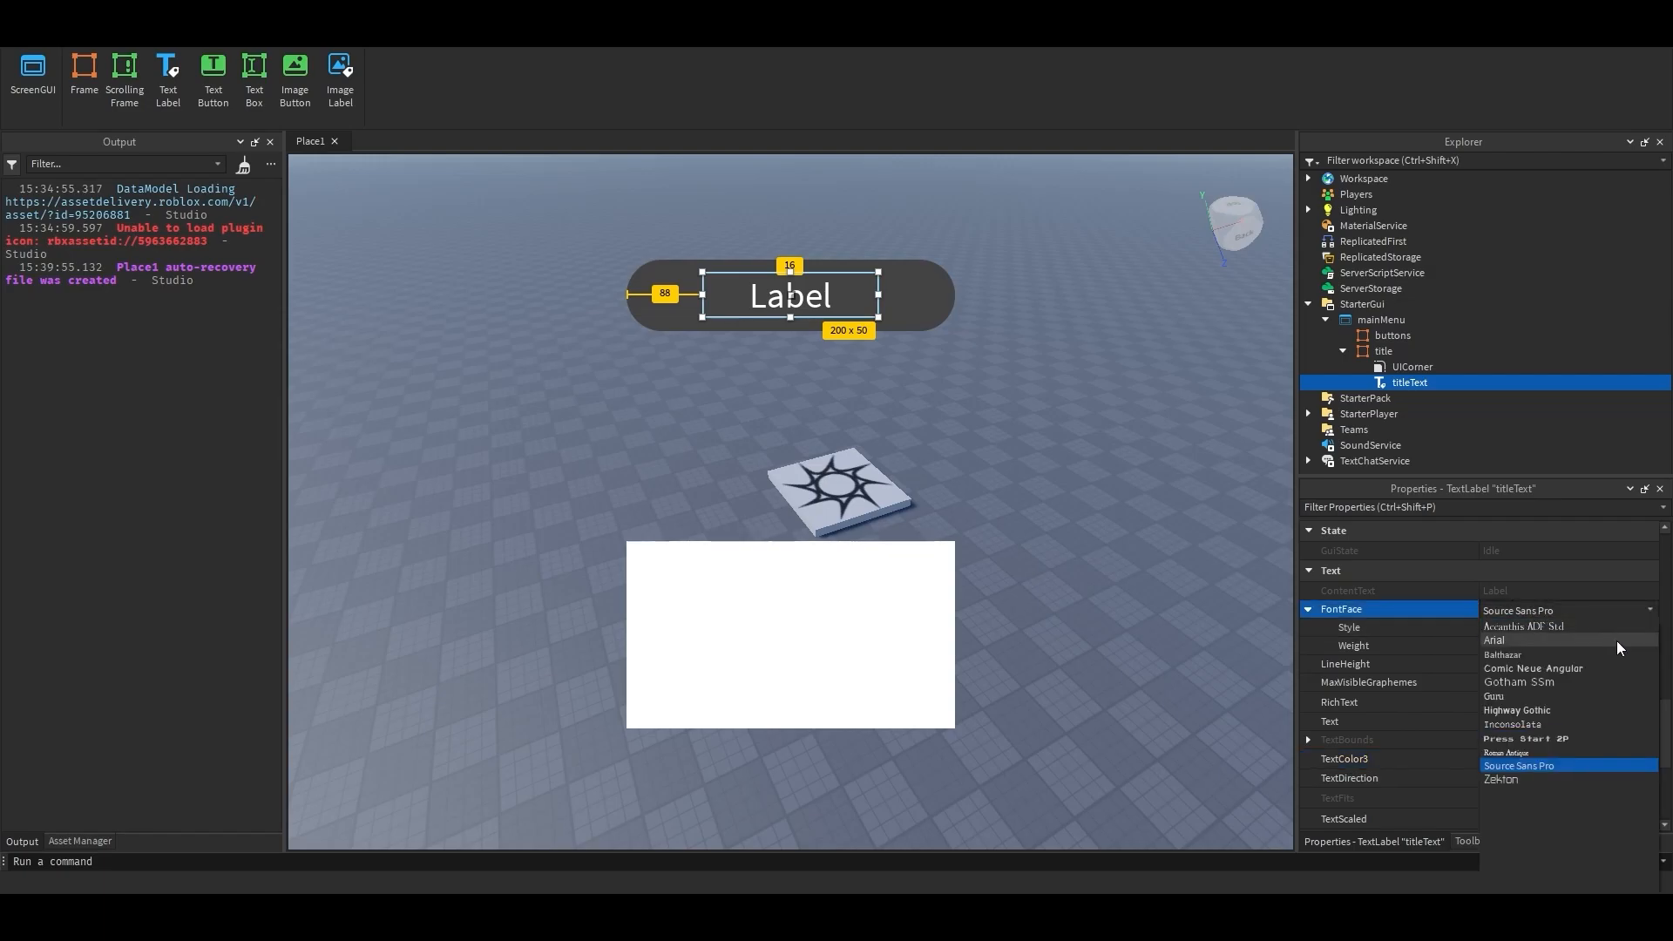
pyautogui.scroll(-3, 1570, 673)
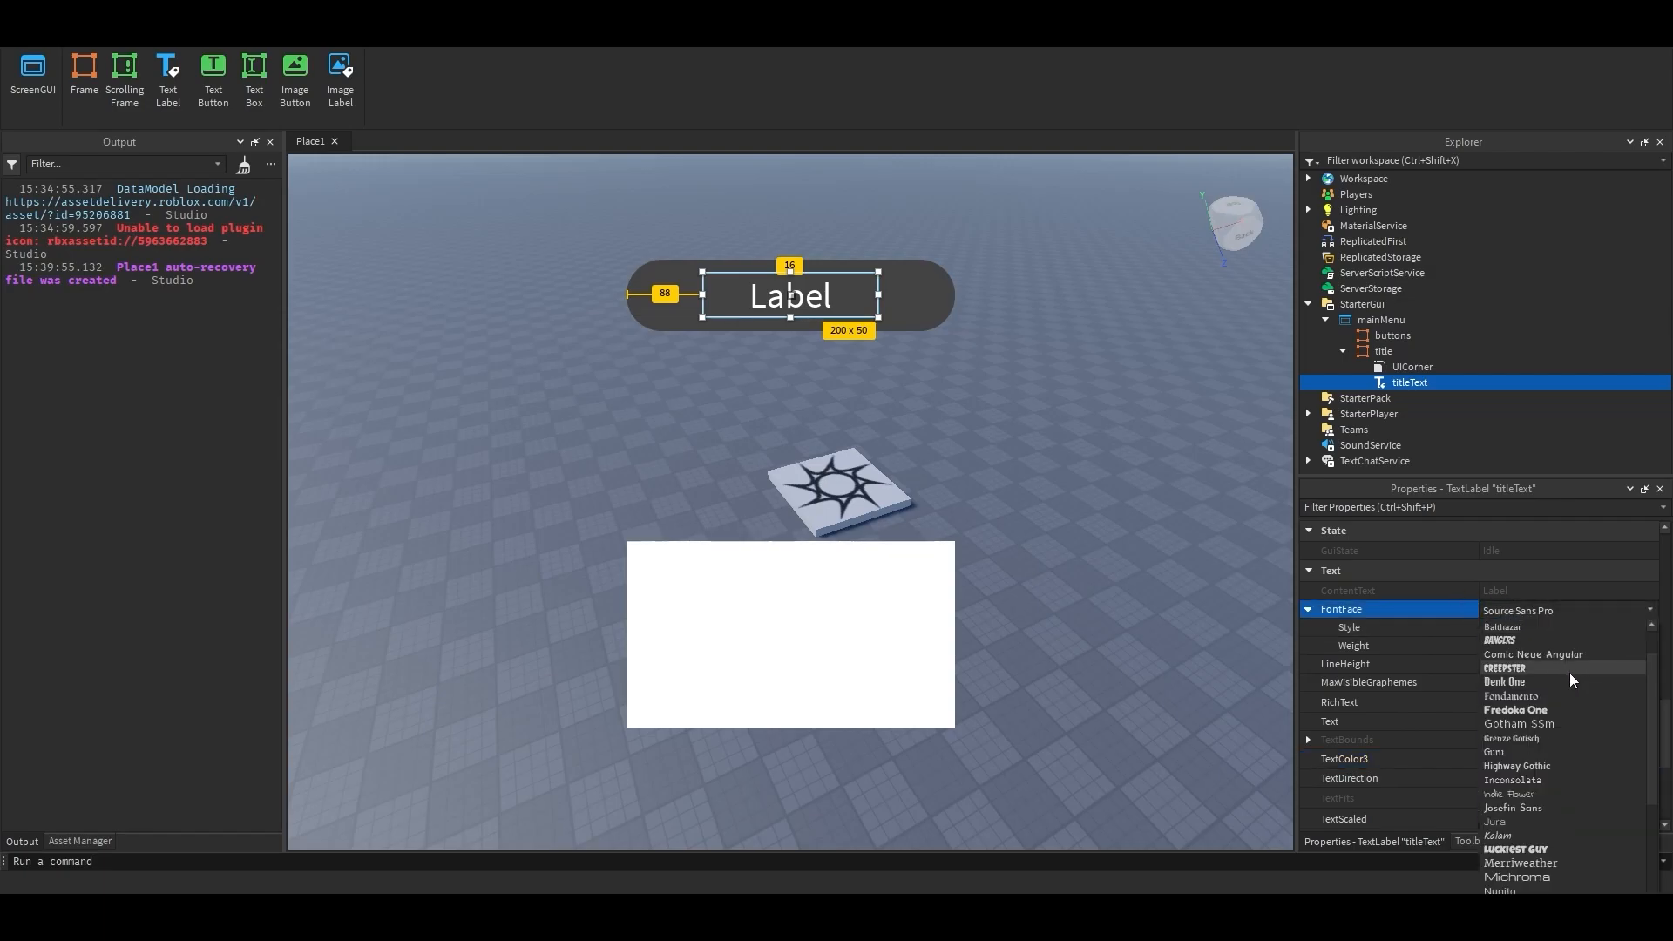
pyautogui.click(1553, 709)
pyautogui.scroll(-3, 1589, 674)
pyautogui.scroll(3, 1523, 671)
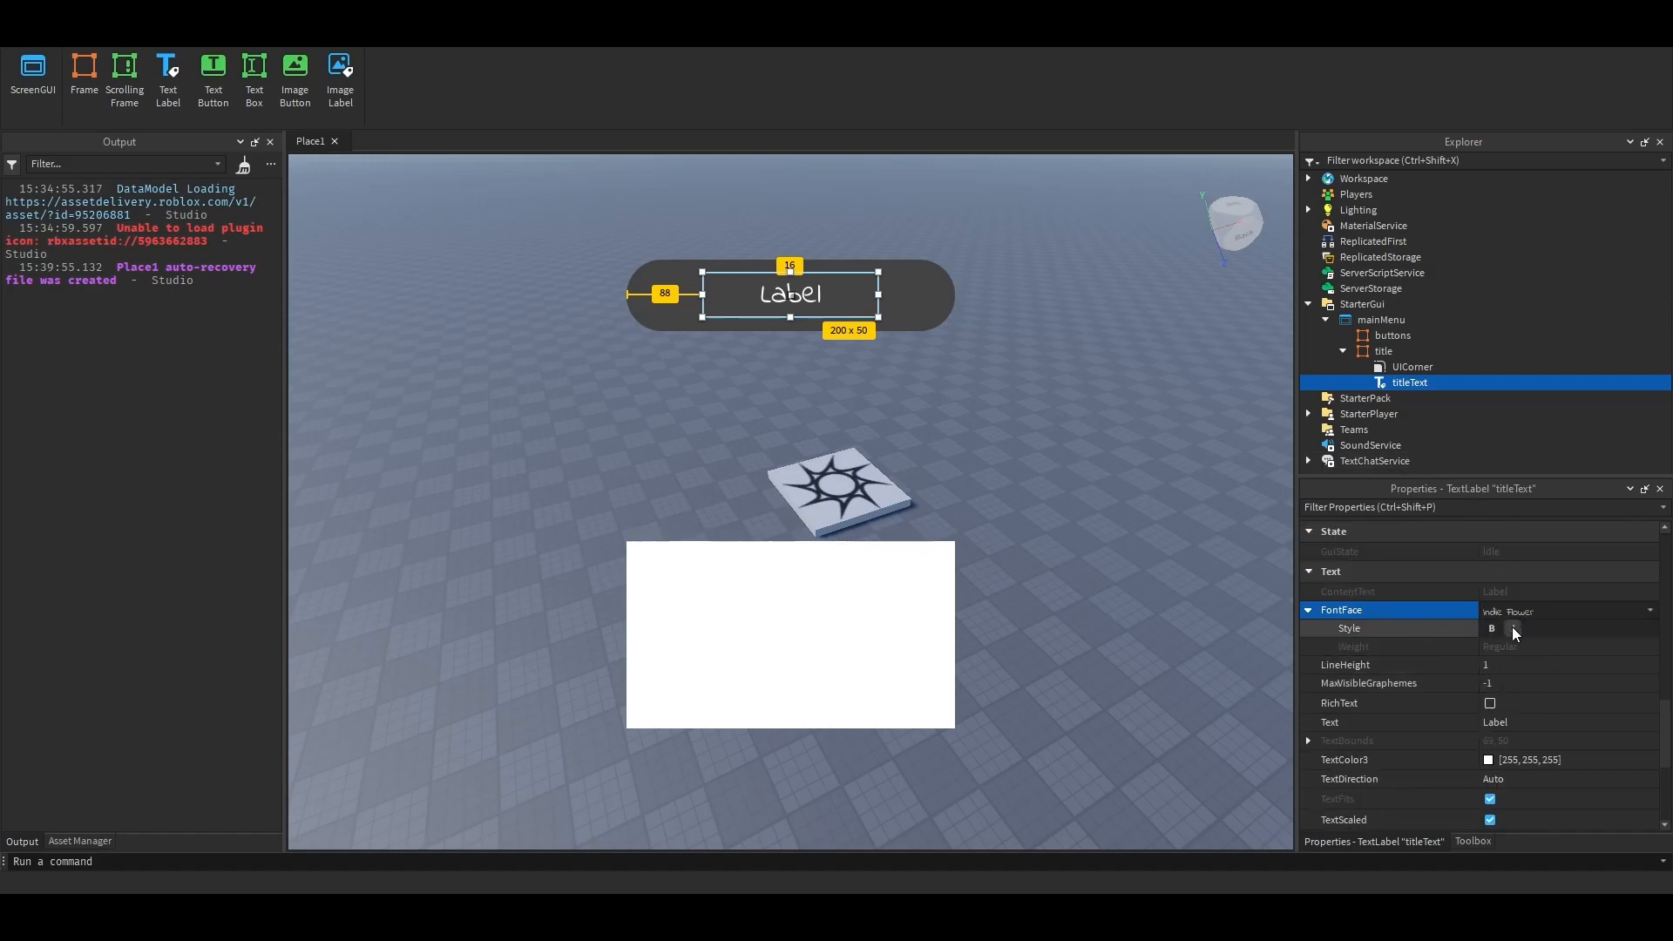
# Step: Turn on the italic style for the titleText label's font
pyautogui.click(1513, 628)
pyautogui.scroll(-5, 1581, 636)
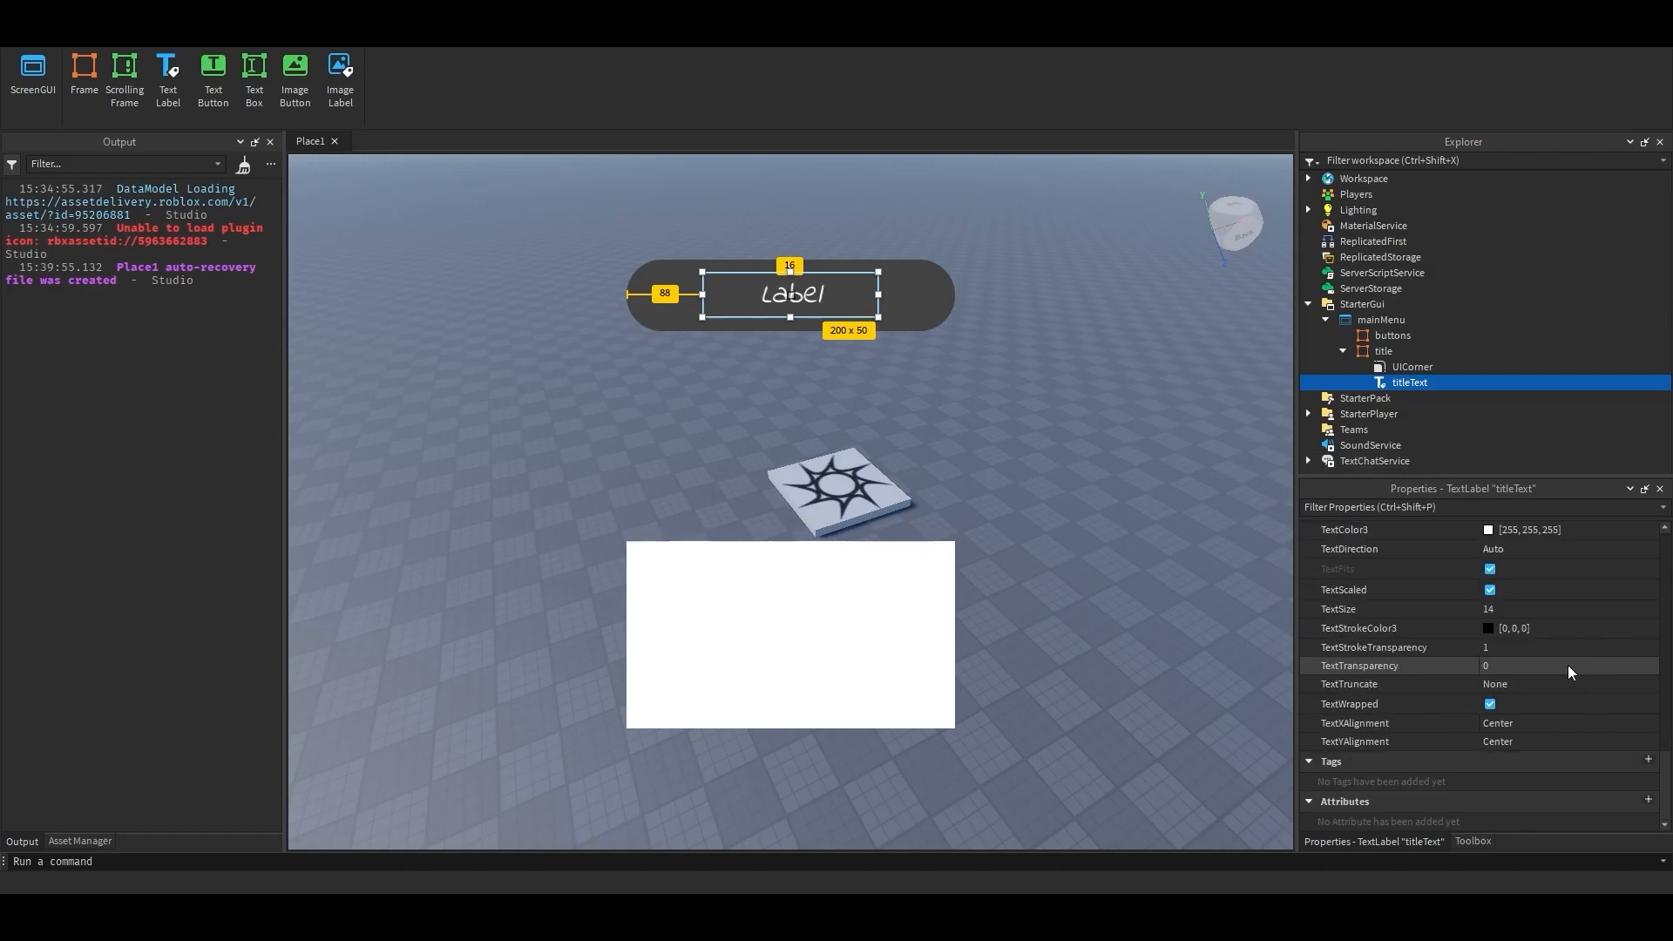
pyautogui.scroll(5, 1565, 667)
# Step: Enlarge the titleText label on all sides to about 334 x 67 inside the title frame
pyautogui.moveTo(878, 295); pyautogui.dragTo(937, 301)
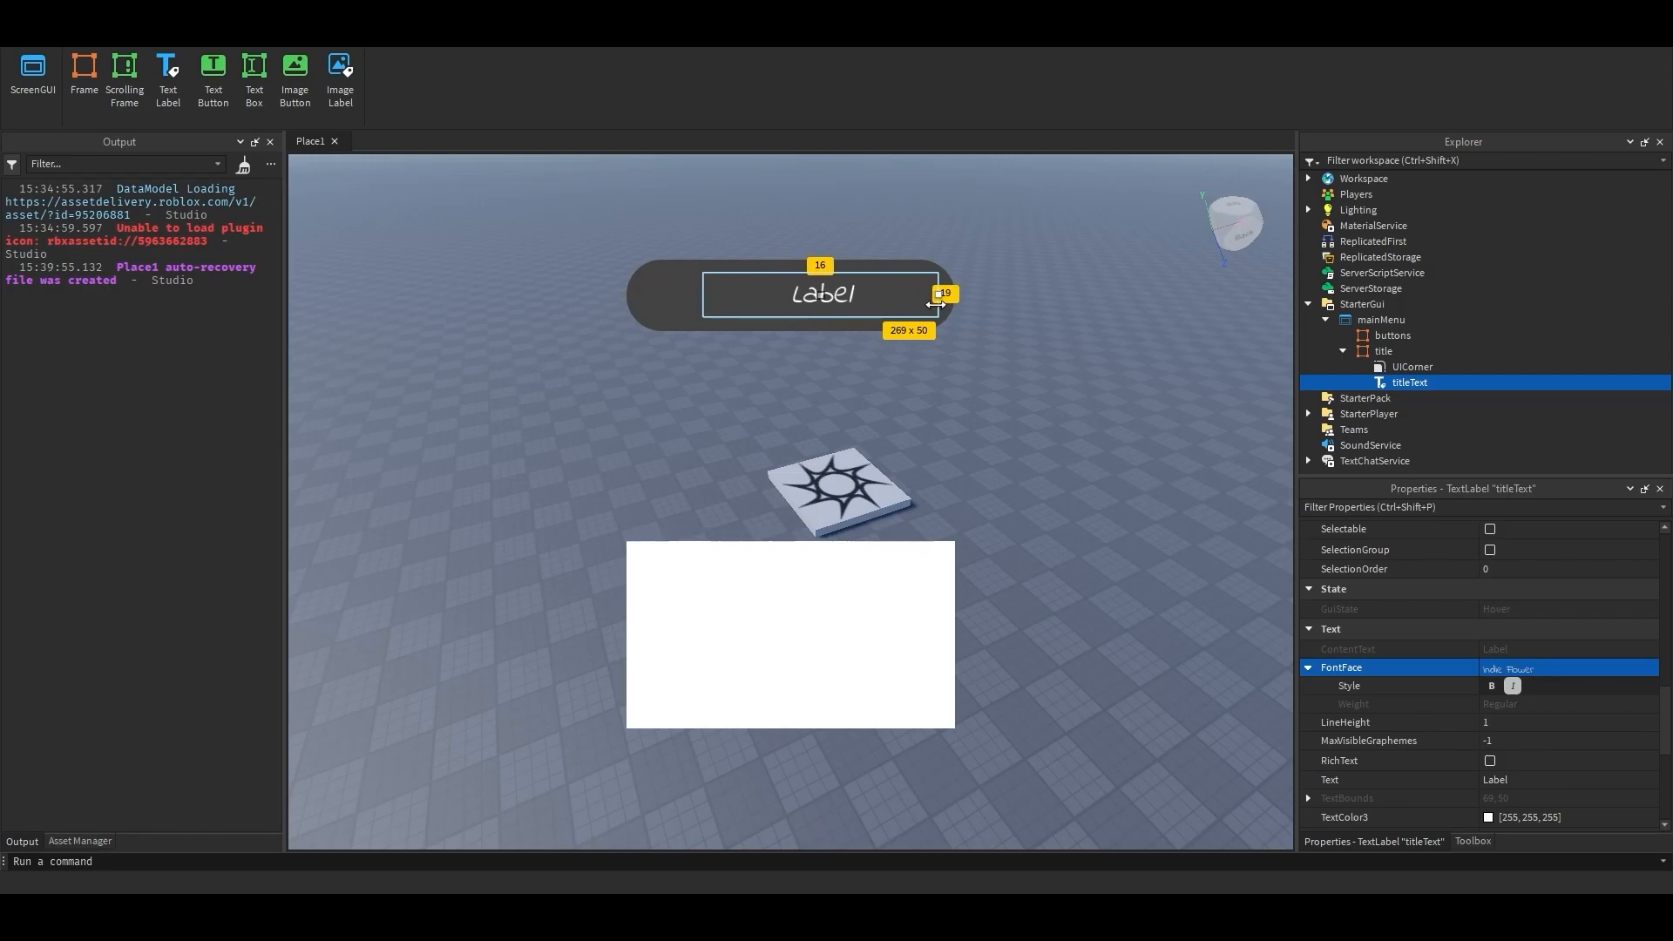
pyautogui.moveTo(706, 301); pyautogui.dragTo(646, 292)
pyautogui.moveTo(792, 270); pyautogui.dragTo(792, 325)
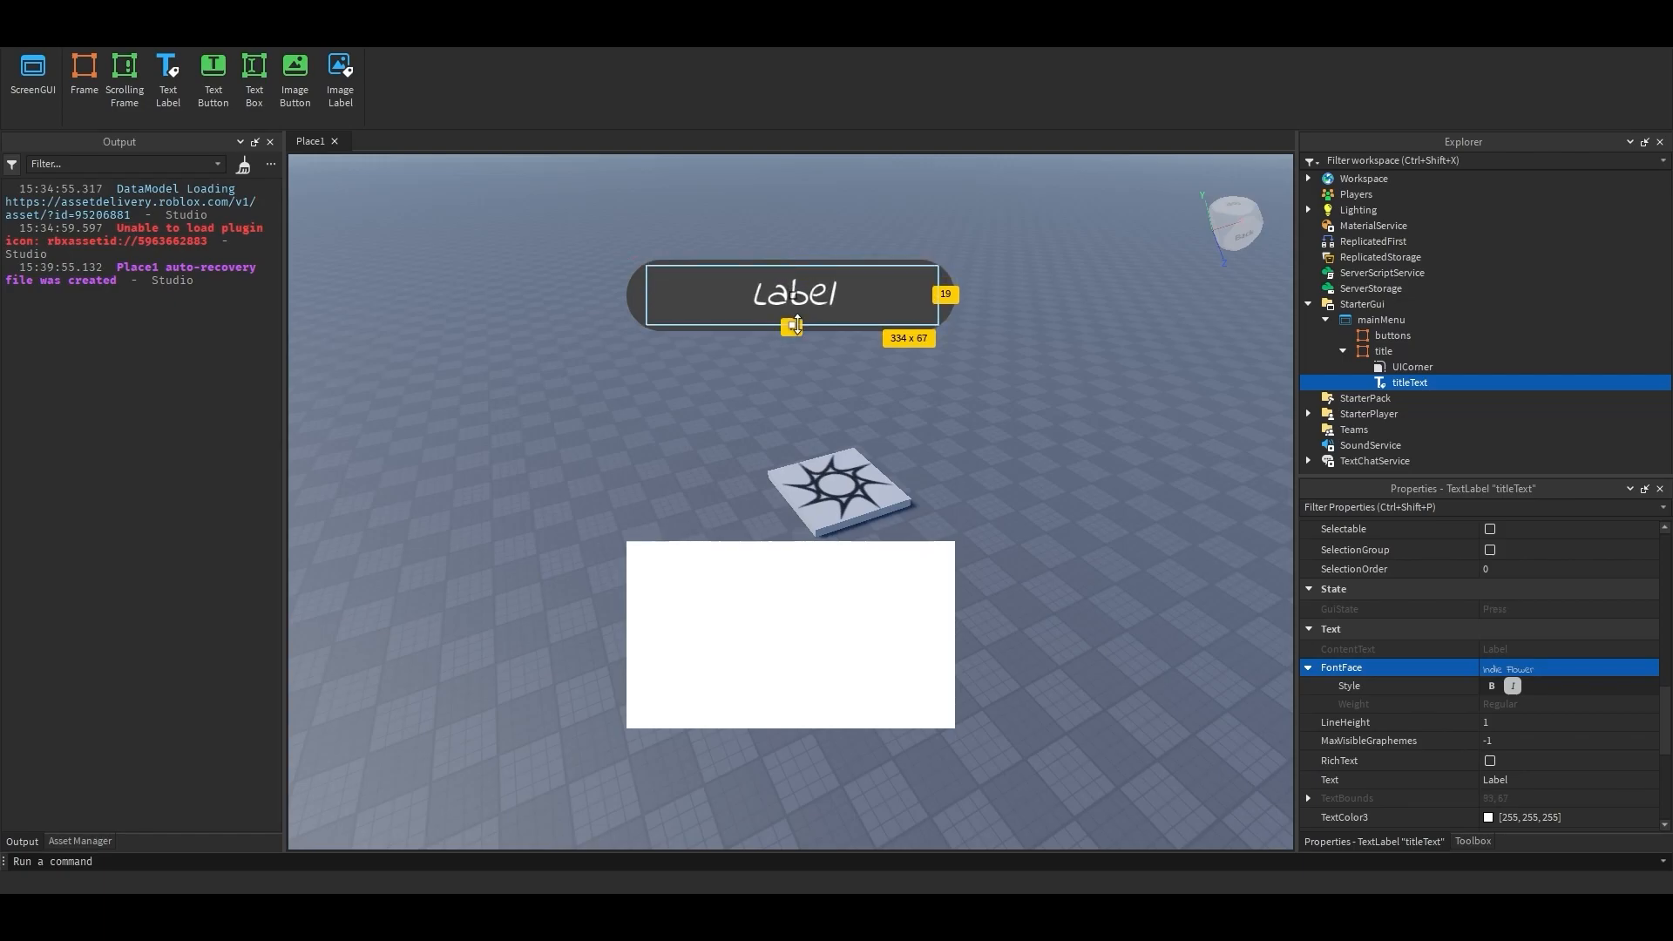
# Step: Set the titleText label's font to Denk One
pyautogui.scroll(-5, 1565, 672)
pyautogui.scroll(5, 1565, 672)
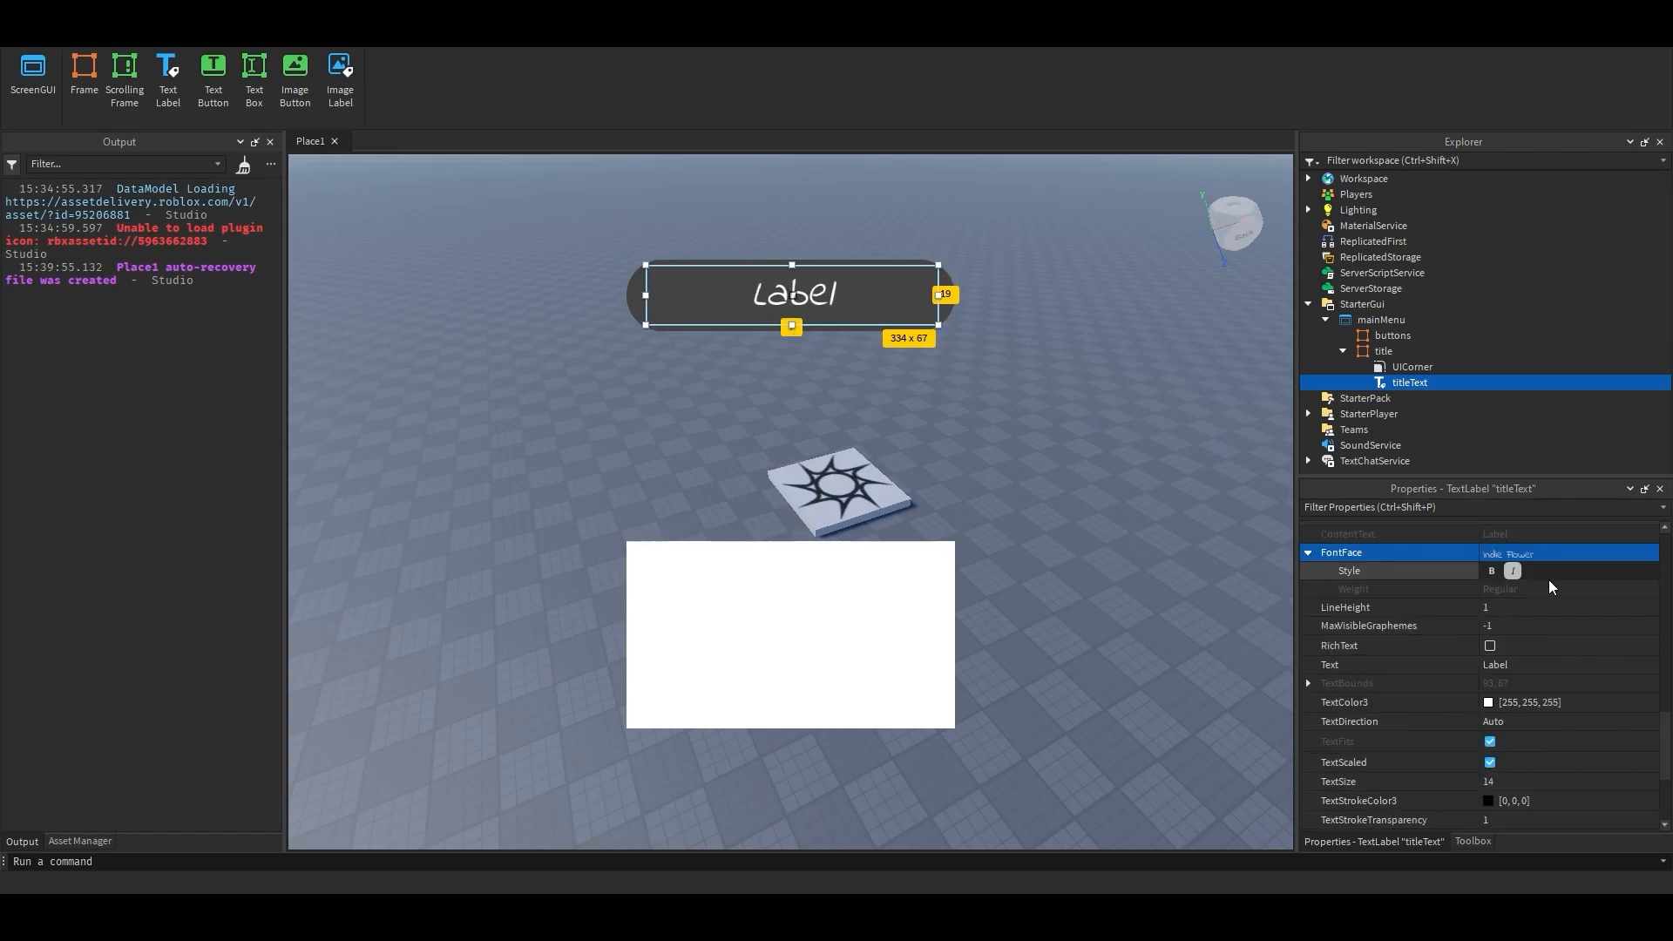
pyautogui.click(1544, 552)
pyautogui.click(1530, 665)
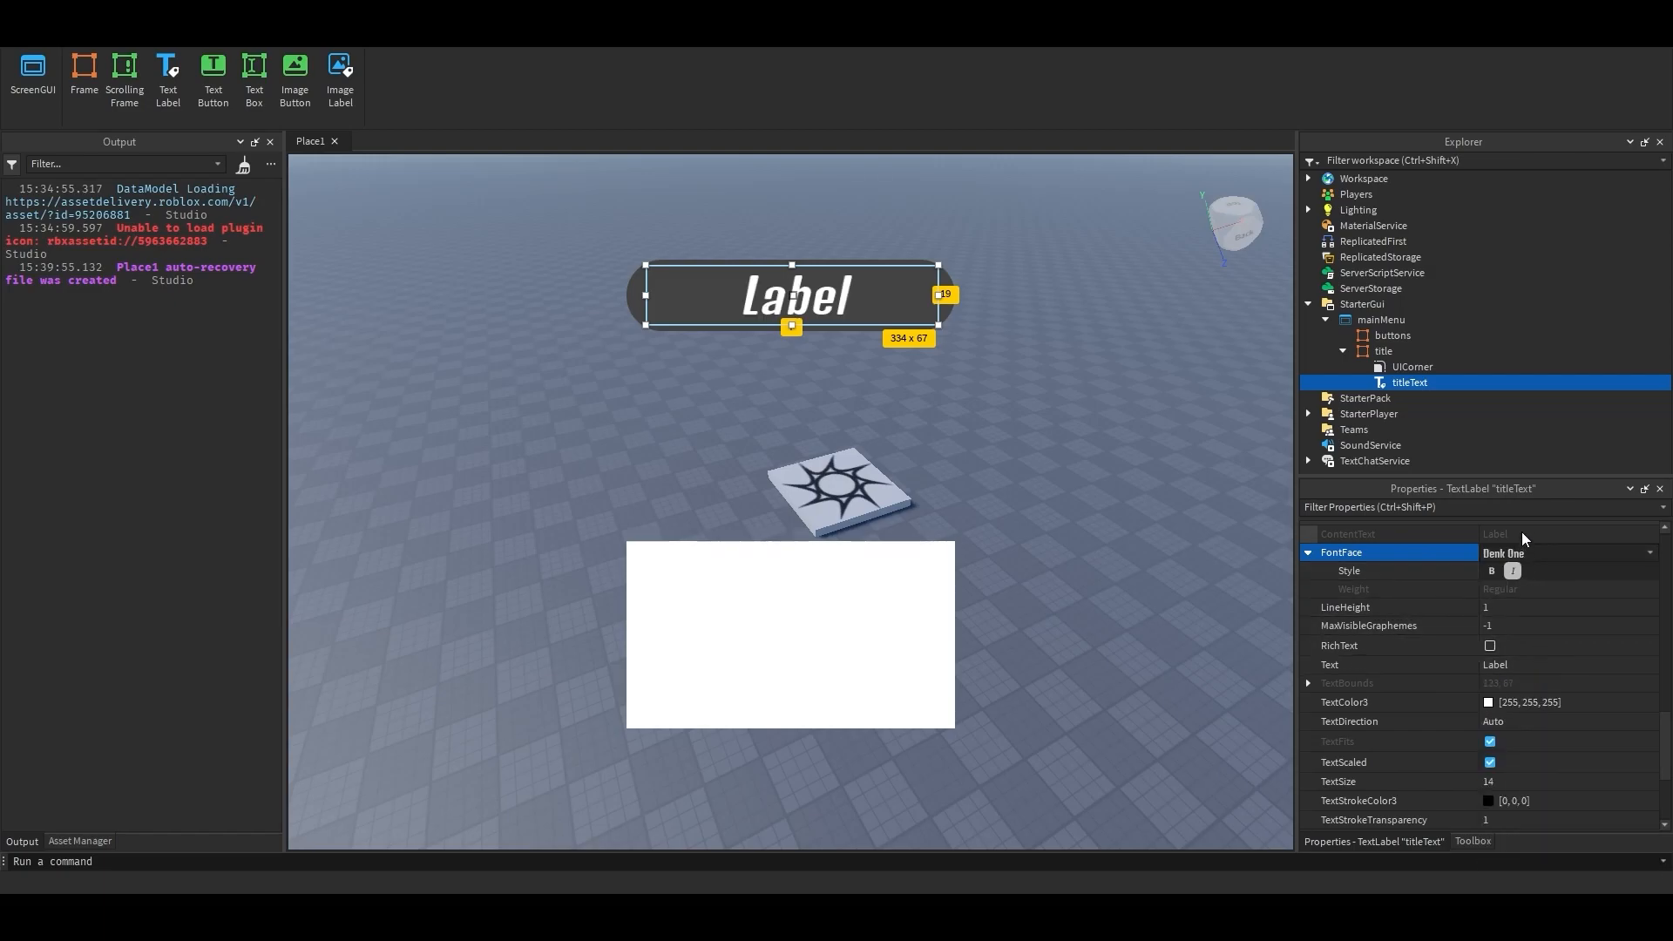
# Step: Try "awesome game" and "title" as the titleText label's text
pyautogui.scroll(-1, 1515, 601)
pyautogui.click(1521, 608)
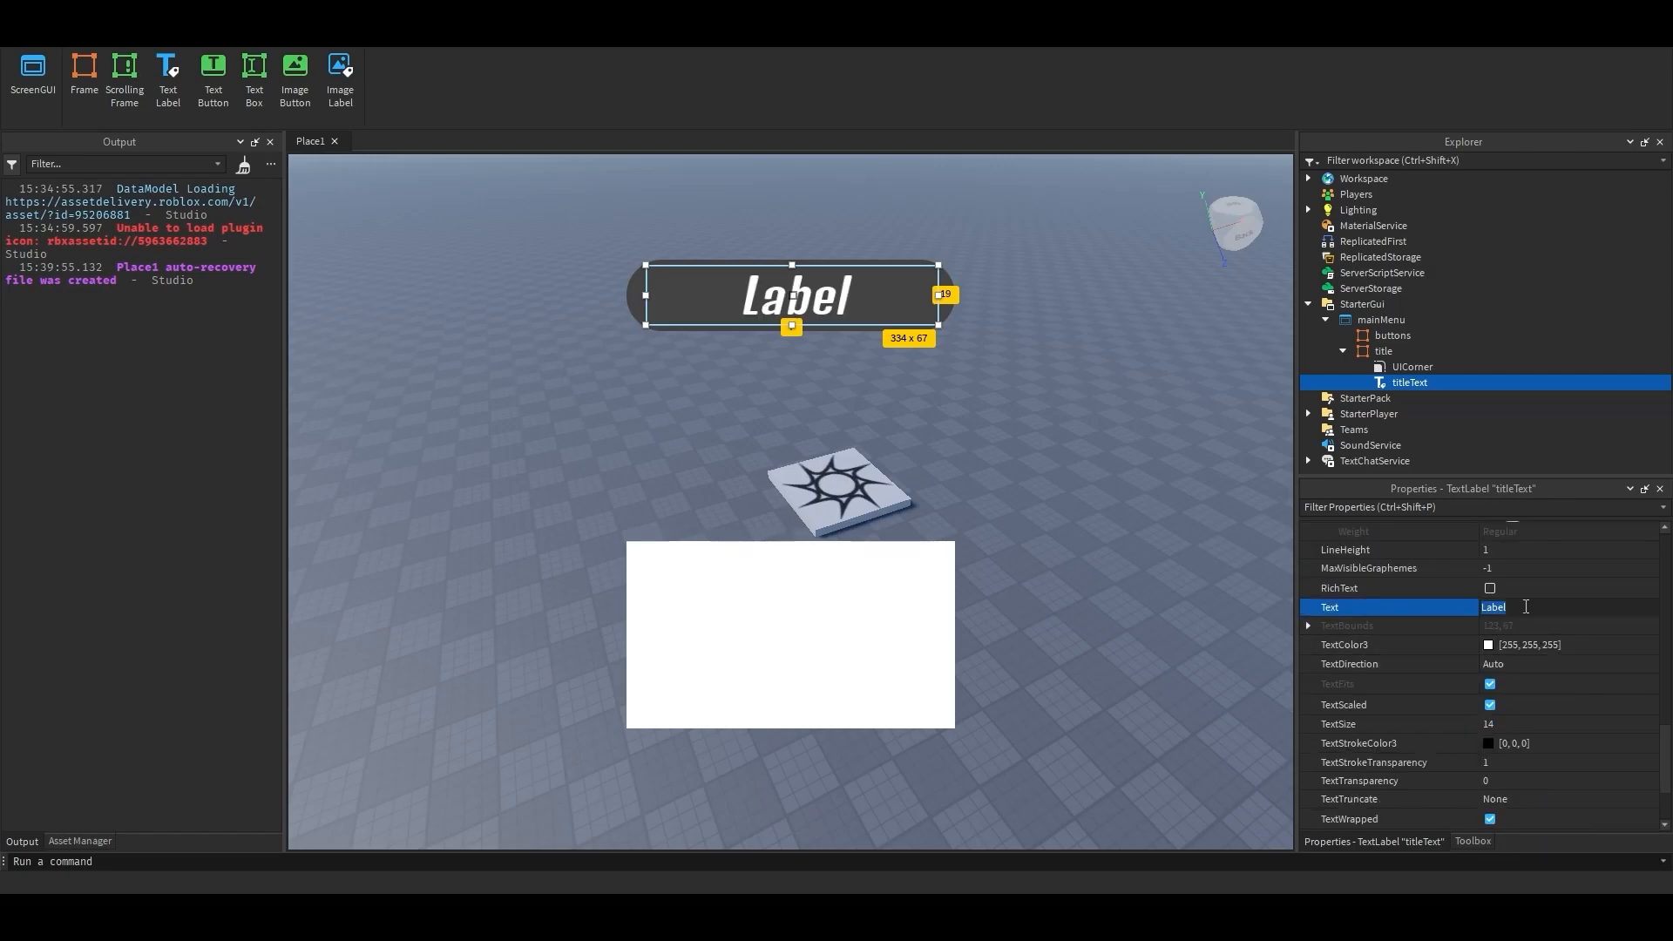
pyautogui.write('awesome game')
pyautogui.press('Return')
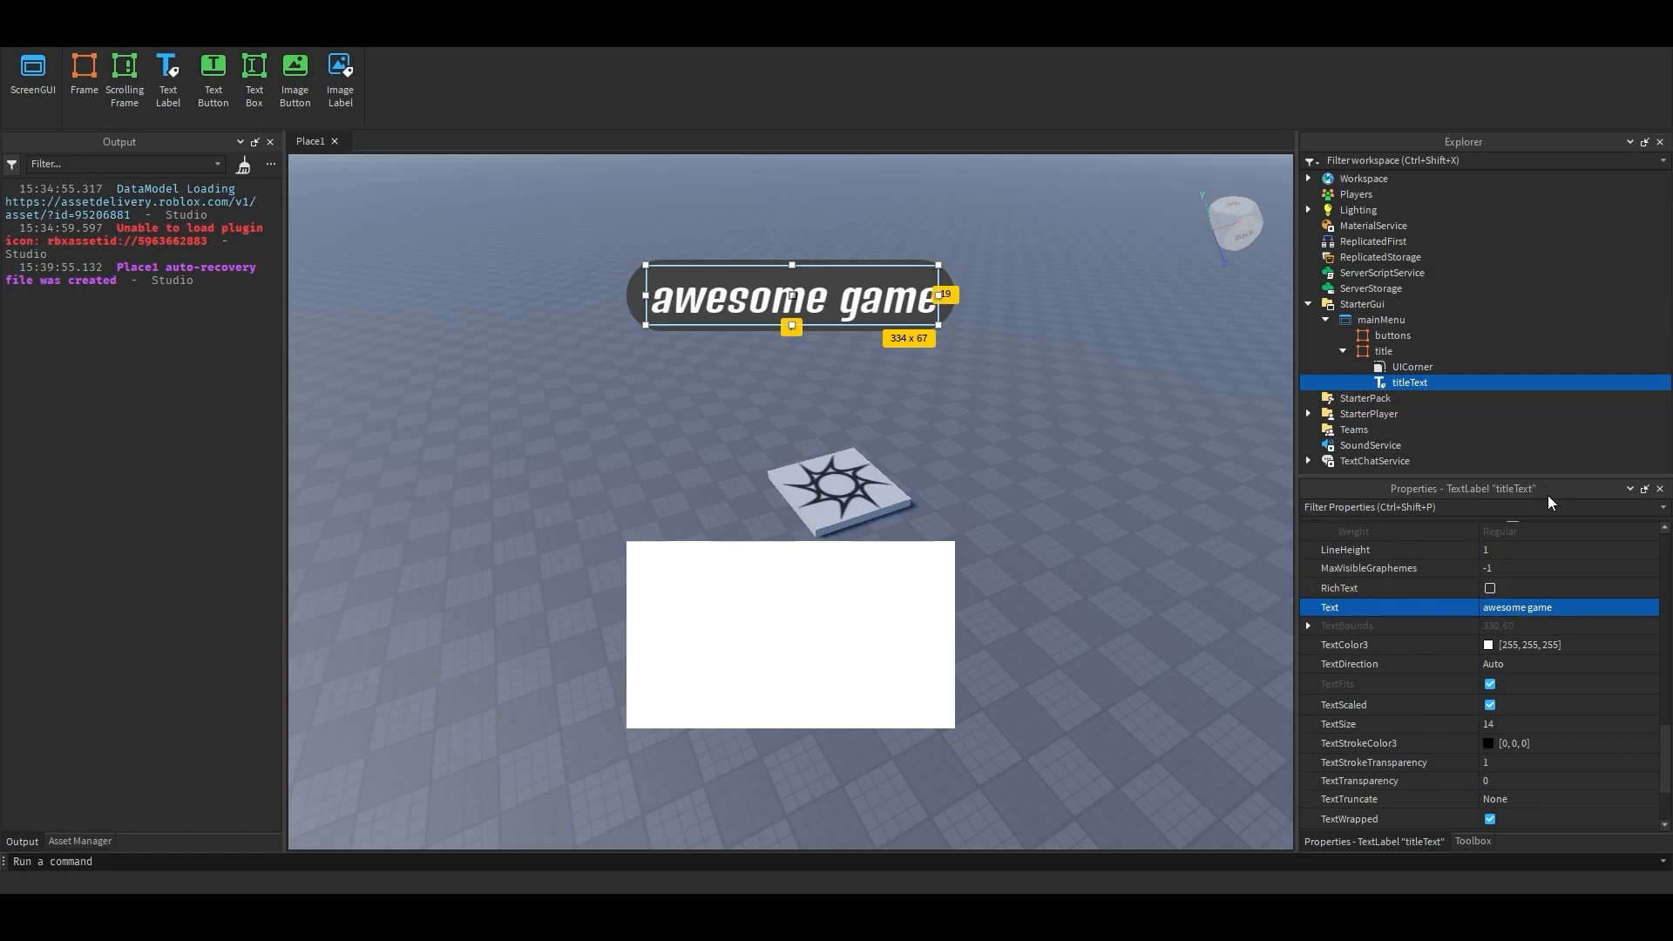
pyautogui.click(1542, 609)
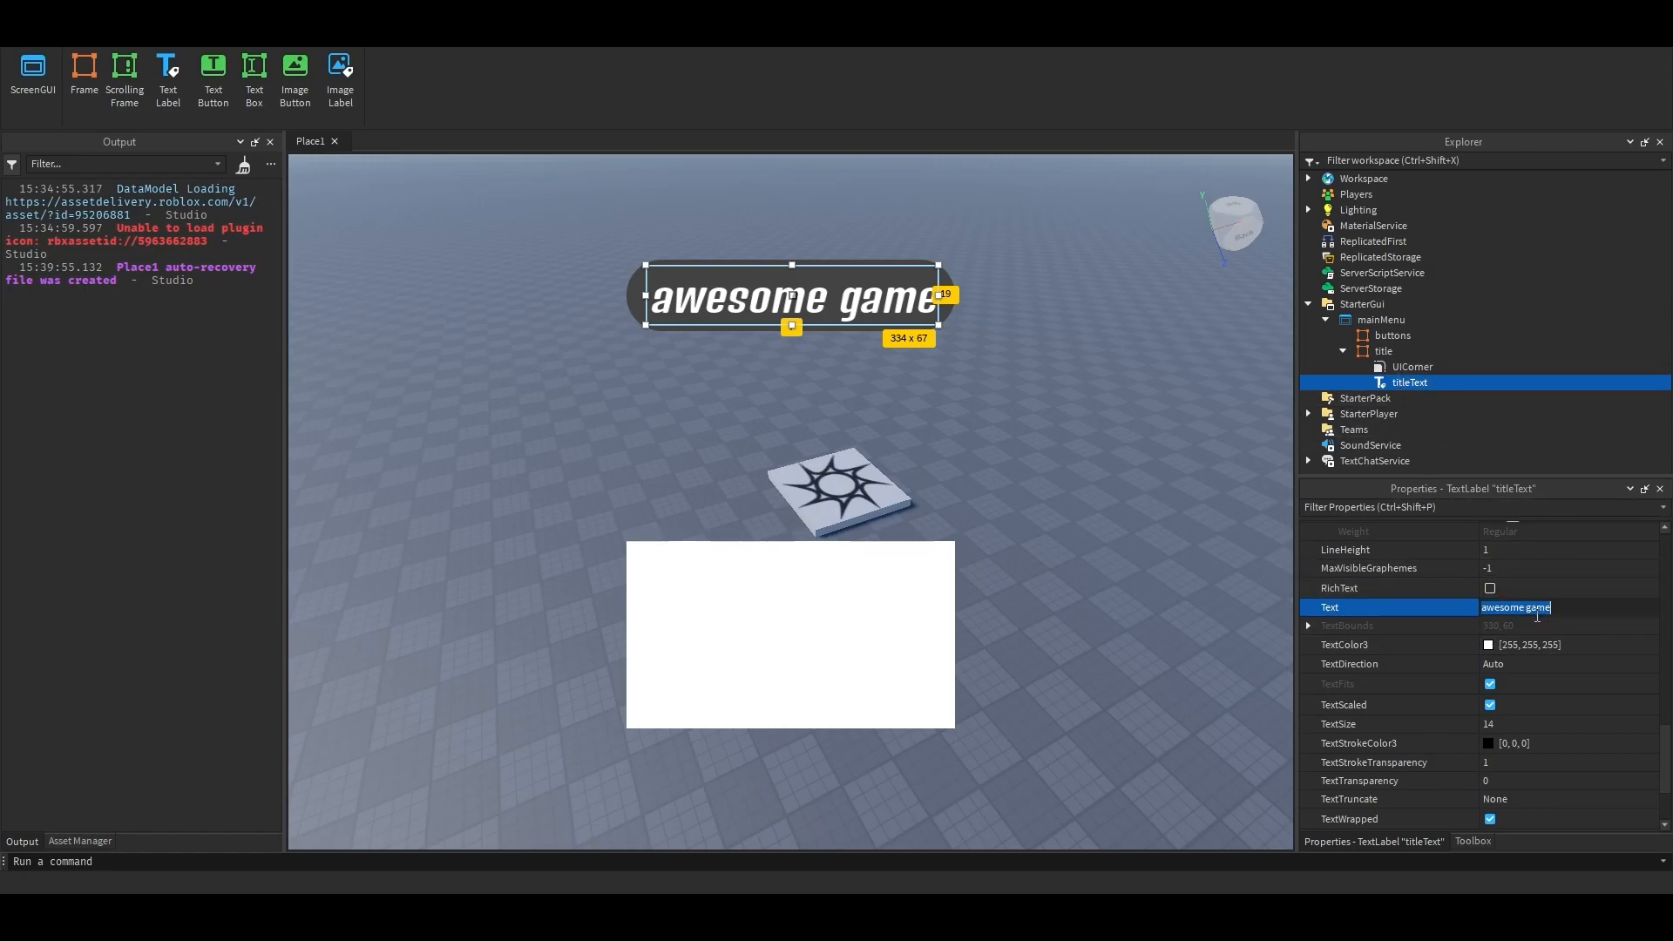
pyautogui.write('title')
pyautogui.press('Return')
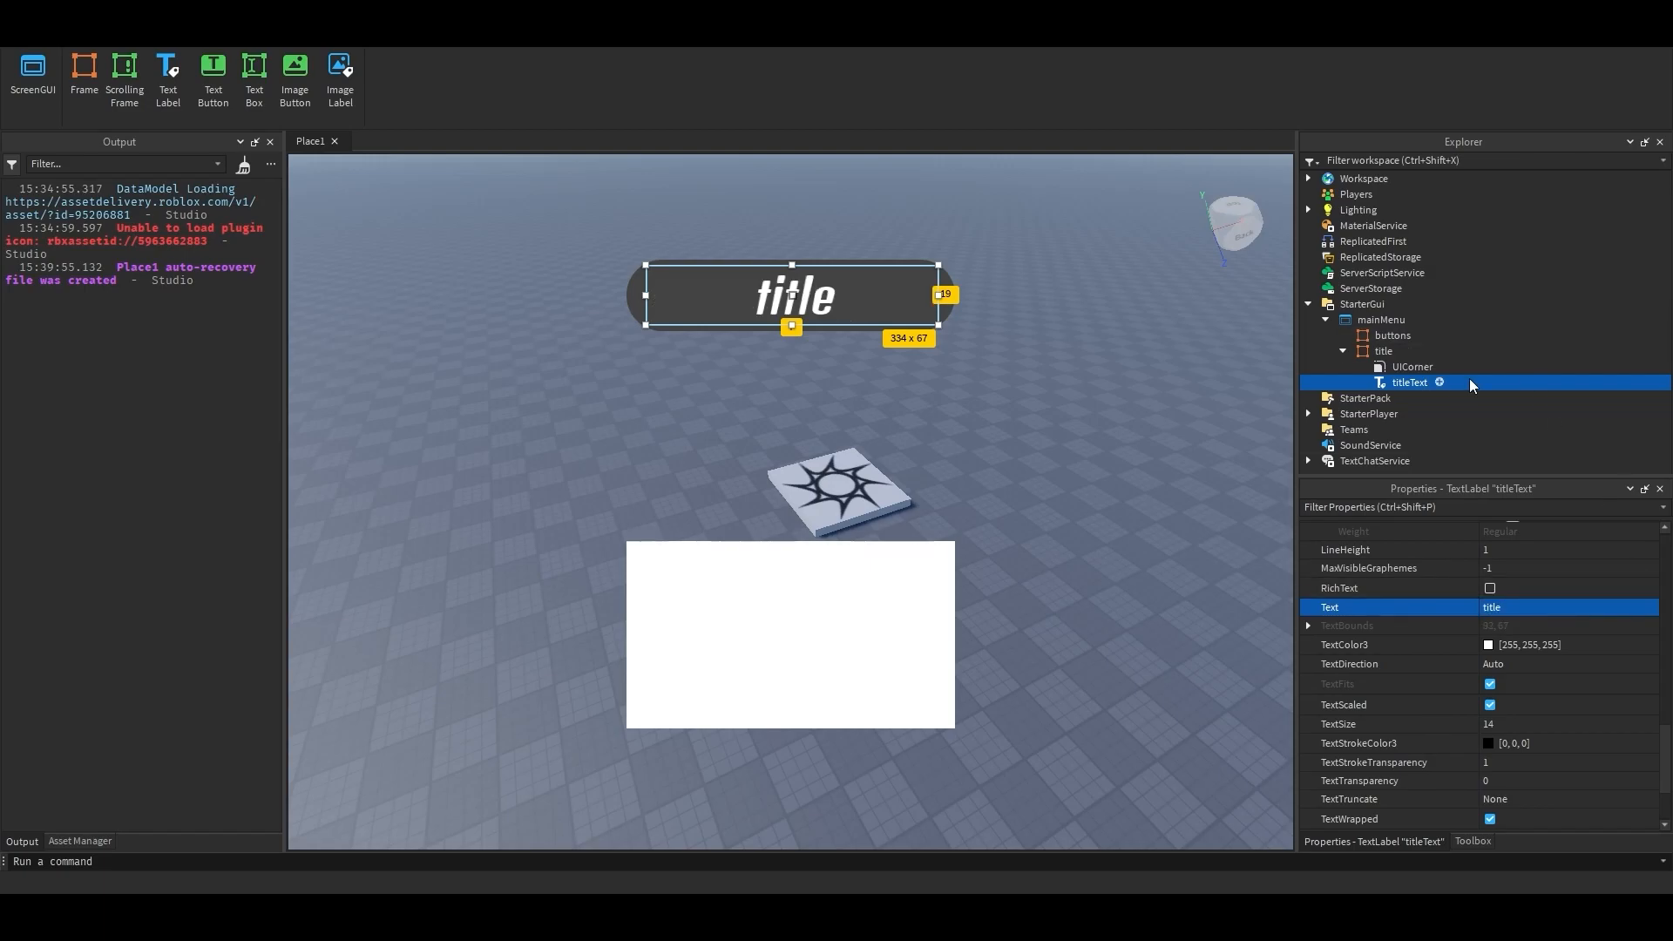
# Step: Set the titleText label's text to "awesome title"
pyautogui.click(1531, 610)
pyautogui.write('awesome t')
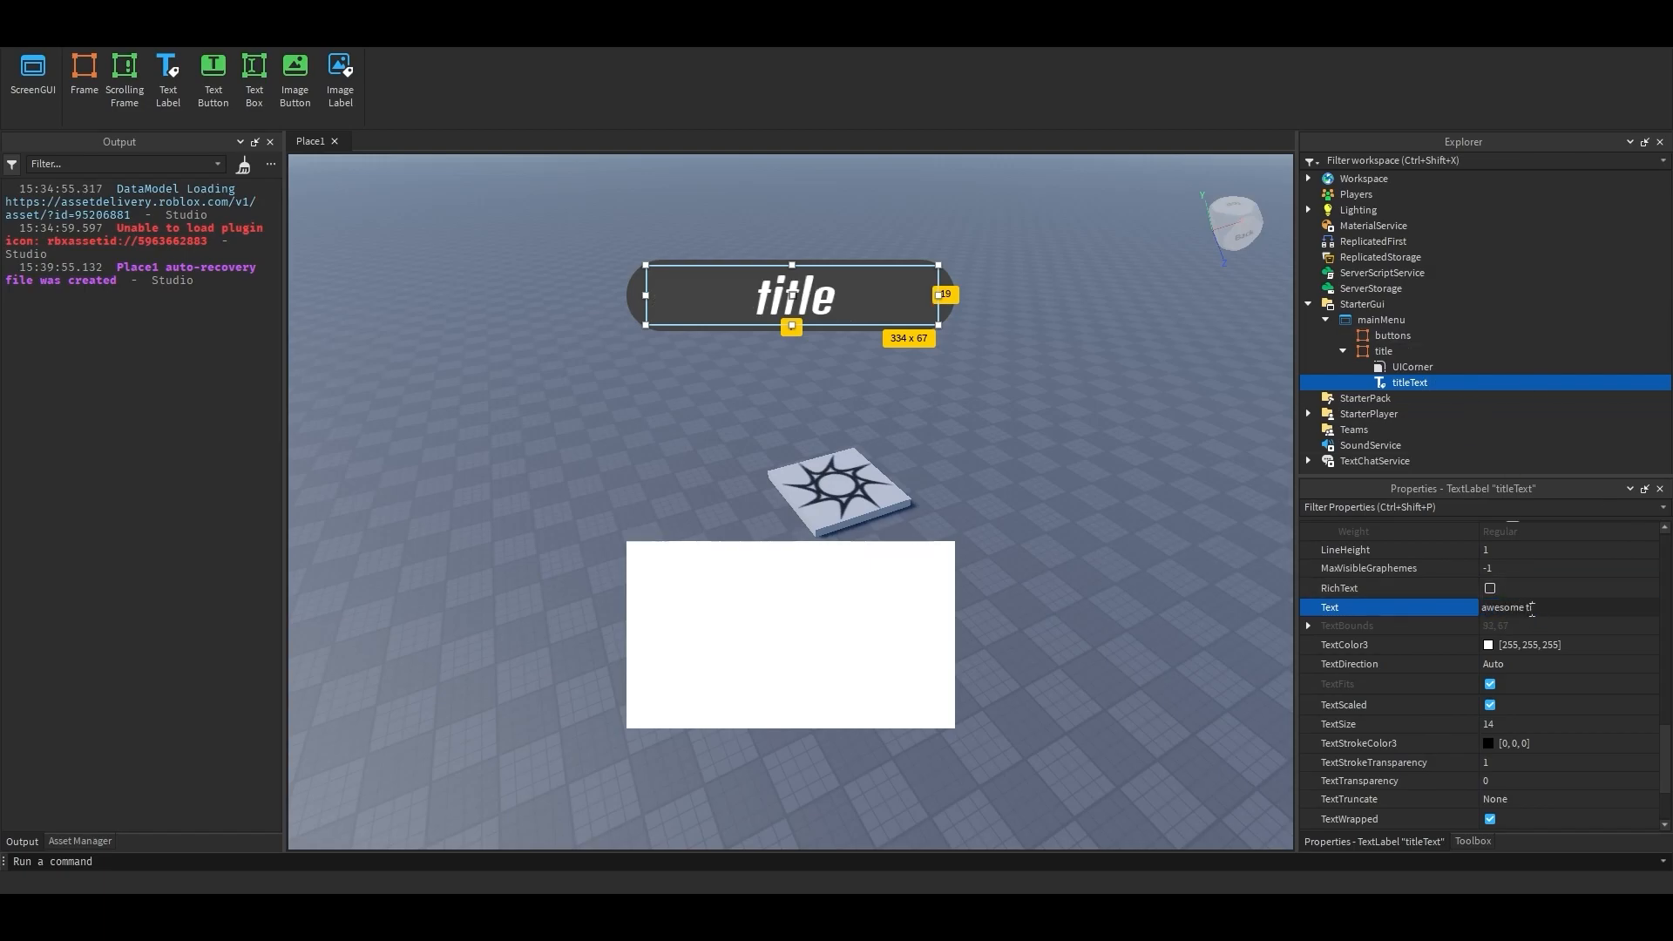
pyautogui.write('itle')
pyautogui.press('Return')
# Step: Add a UIGradient inside the title frame
pyautogui.click(1412, 367)
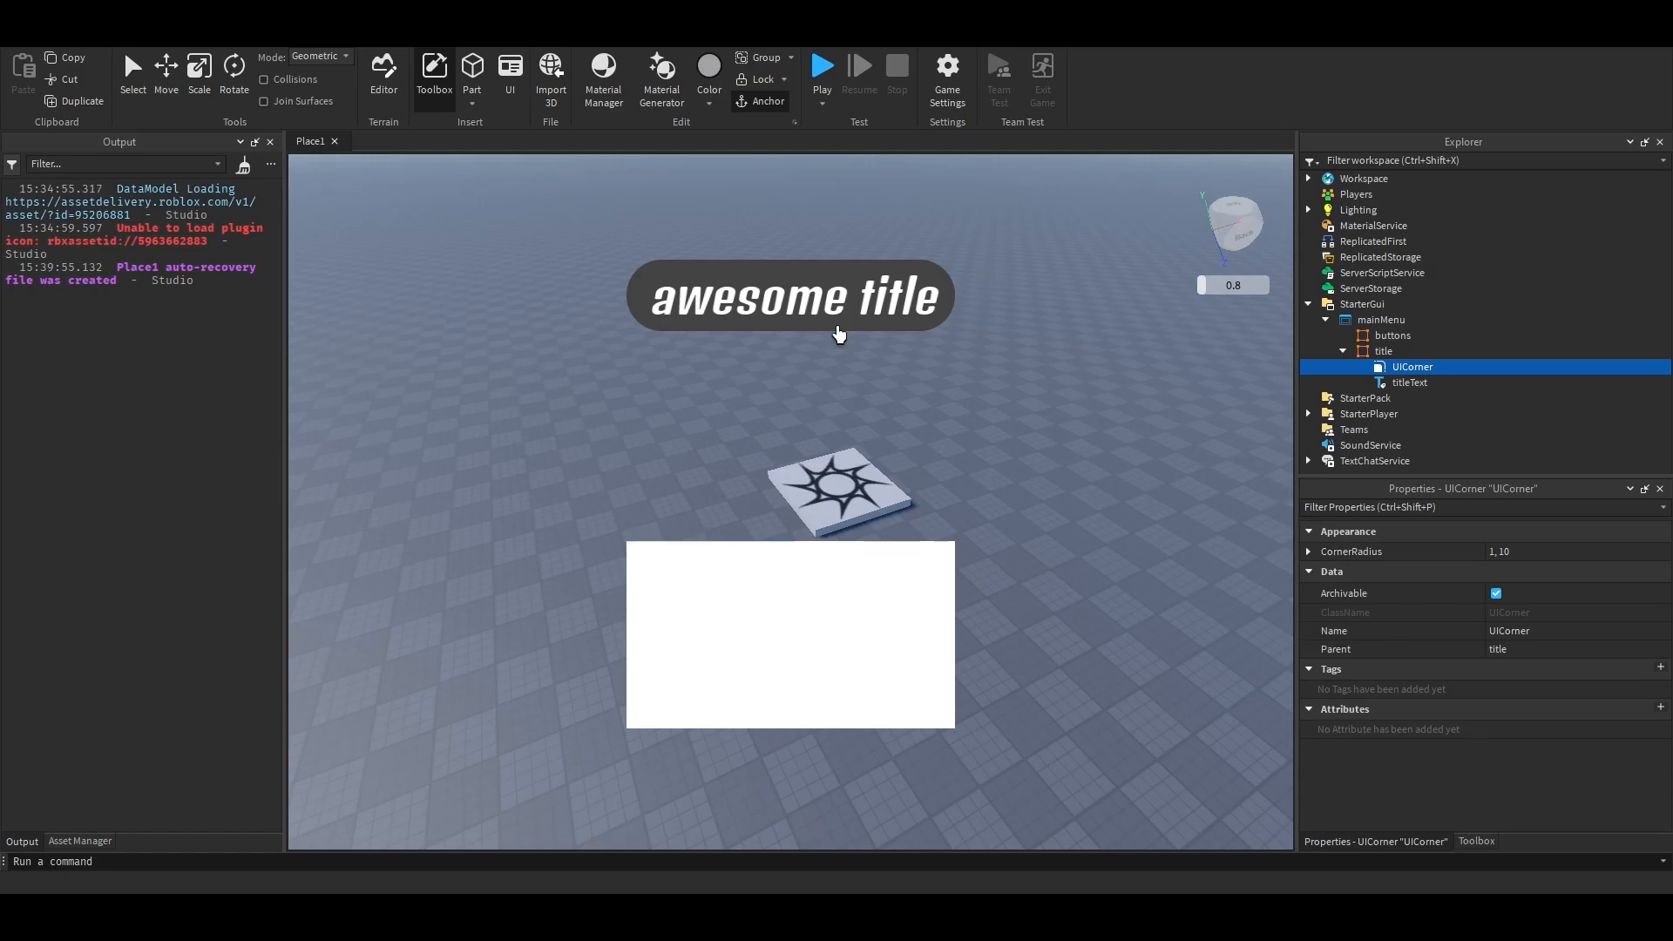
pyautogui.click(1416, 382)
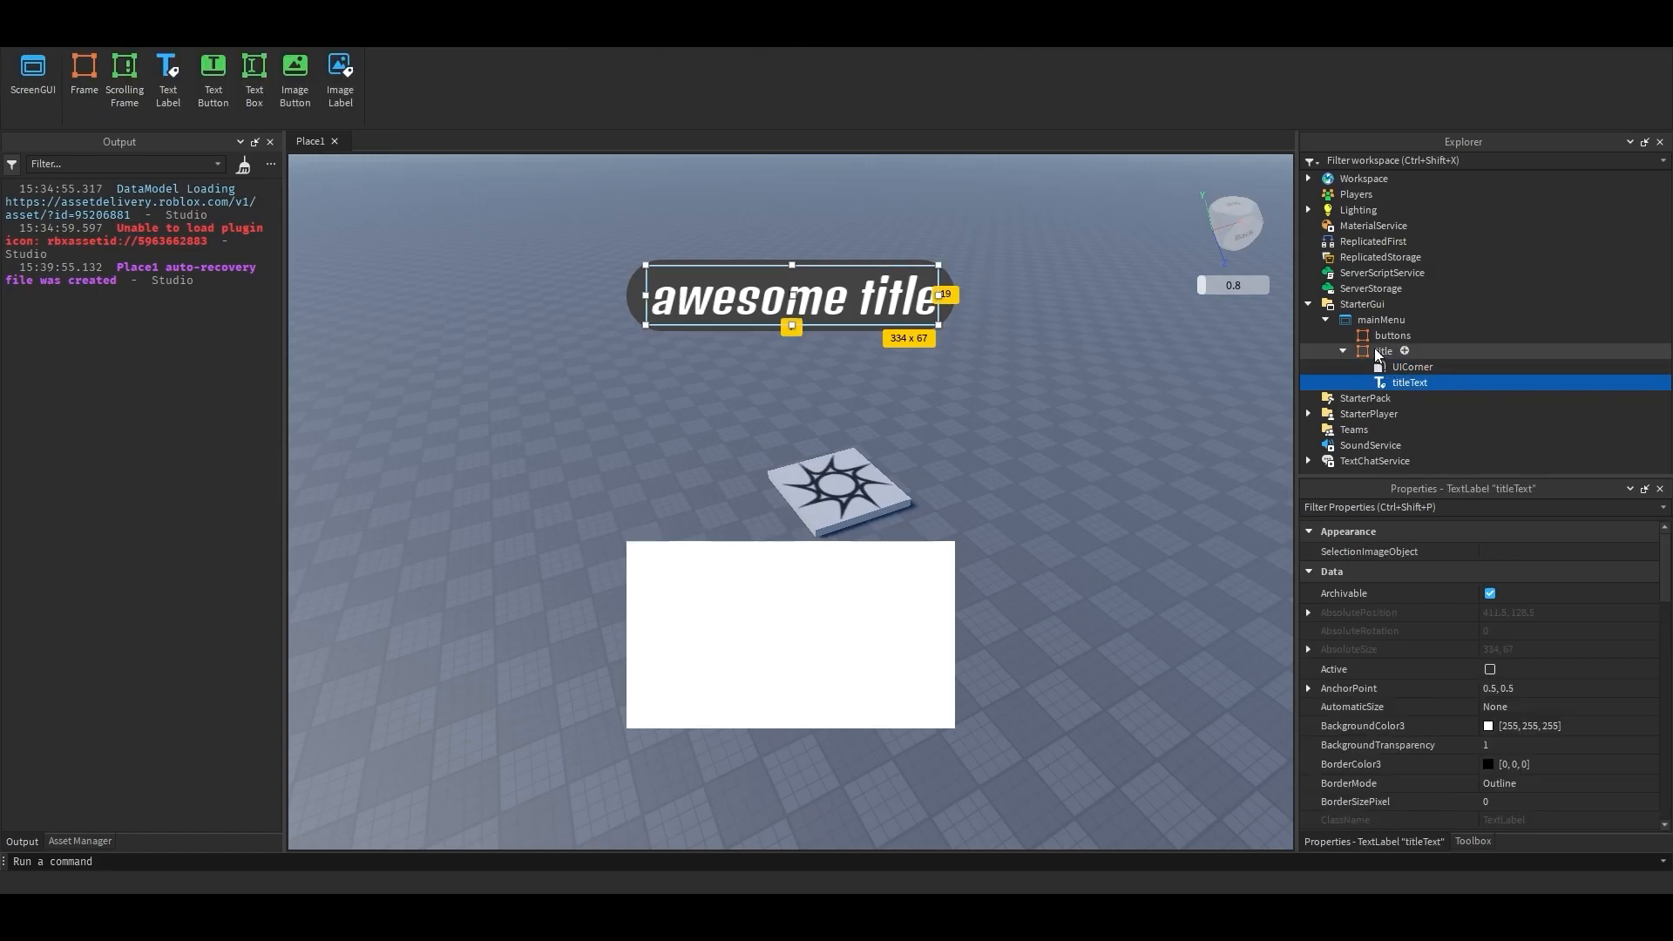
pyautogui.click(1386, 351)
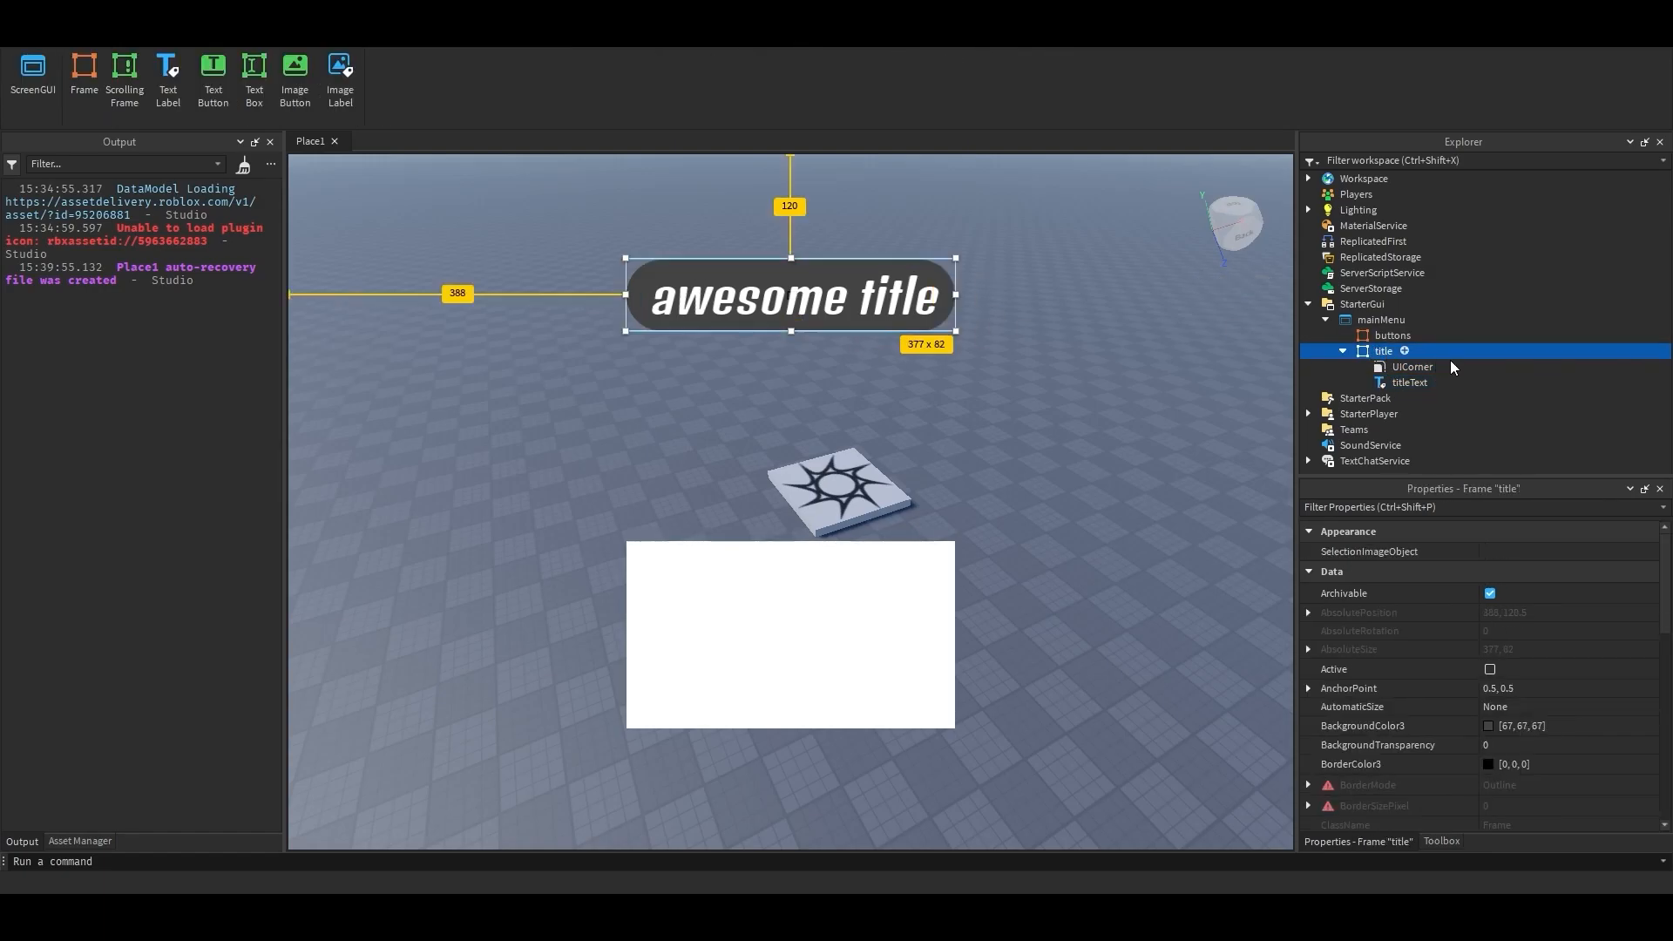
pyautogui.click(1405, 351)
pyautogui.write('grad')
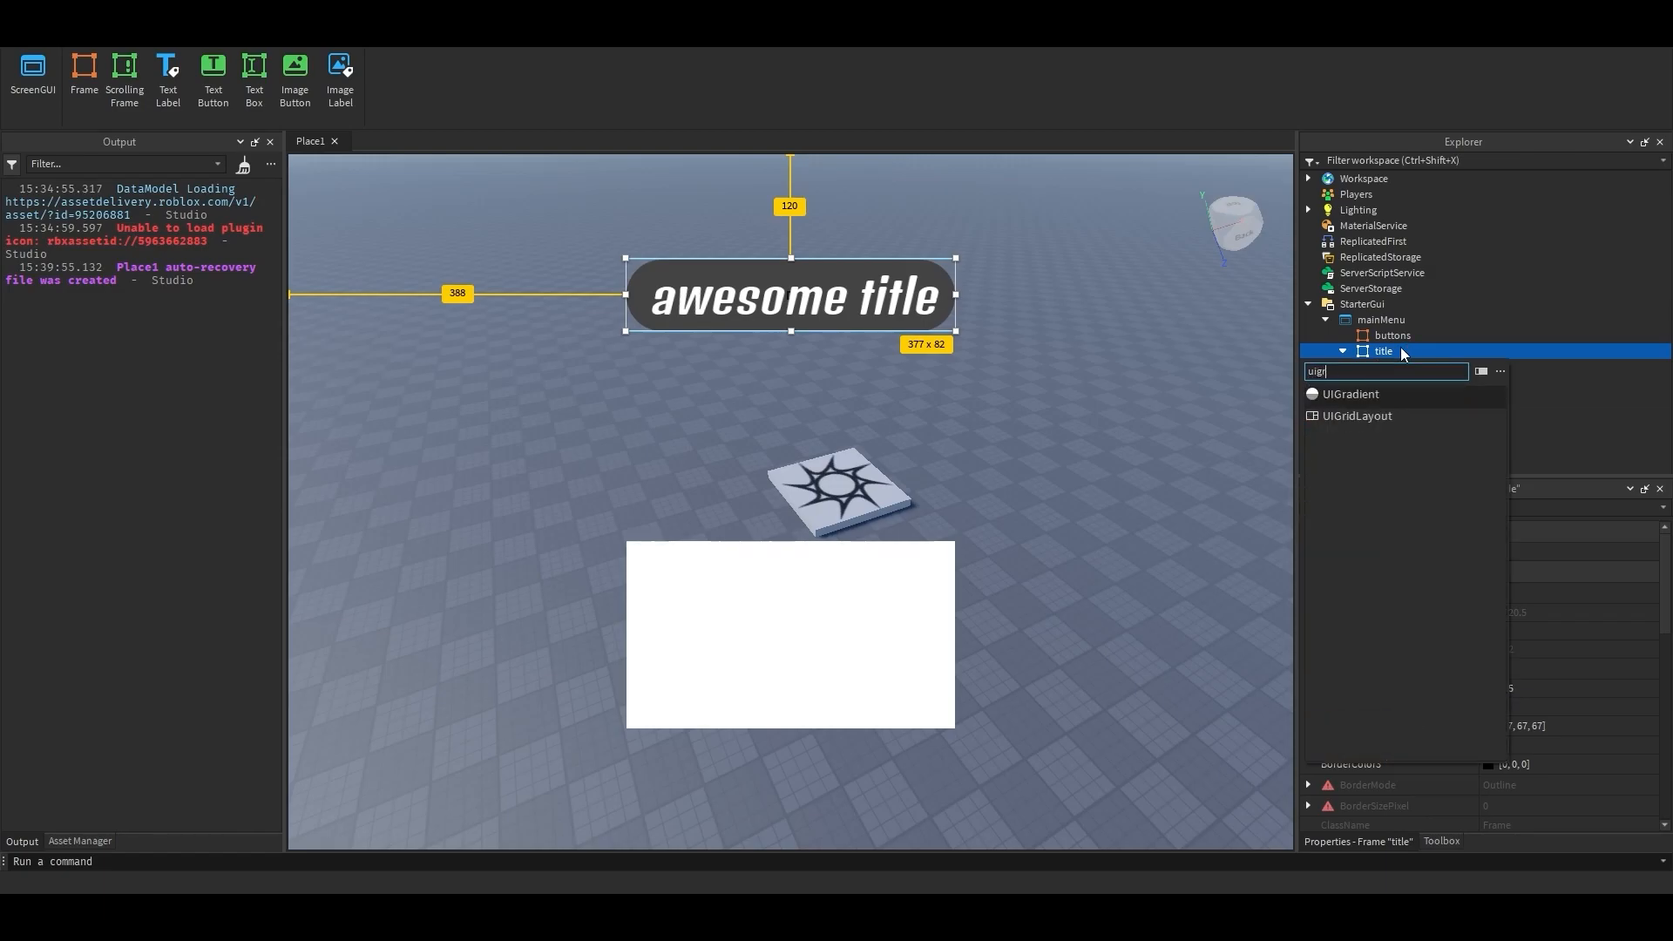
pyautogui.click(1366, 394)
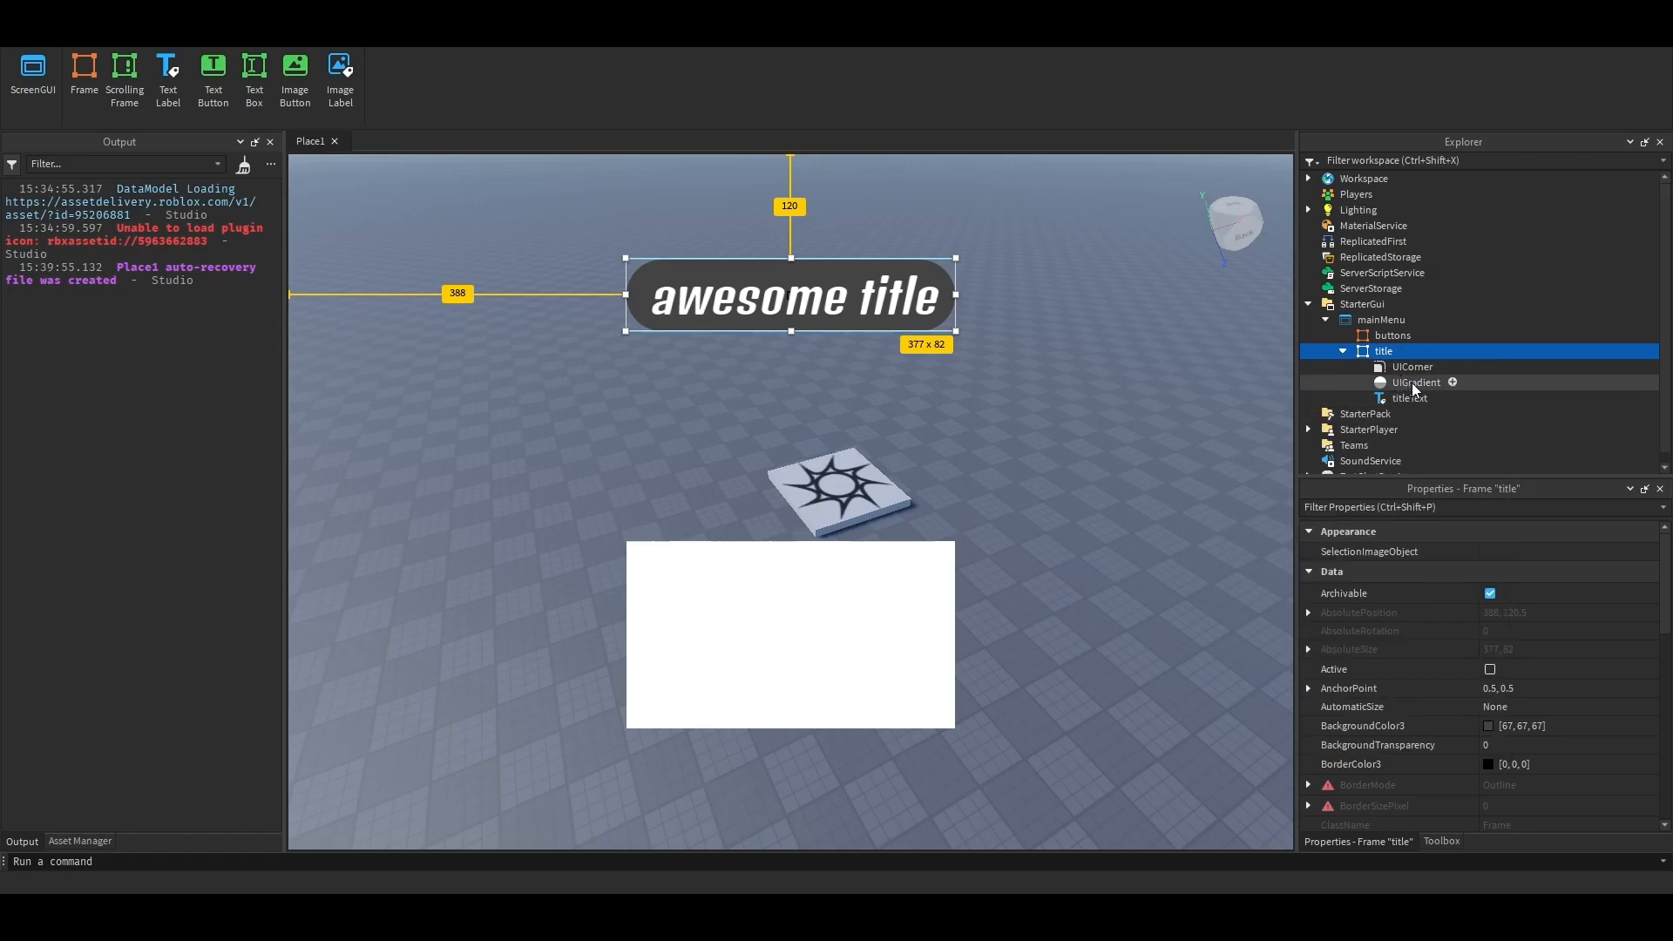
# Step: Set the starting colour of the title frame's UIGradient to dark grey, about (76, 76, 76), leaving the end colour white
pyautogui.click(1413, 384)
pyautogui.click(1495, 553)
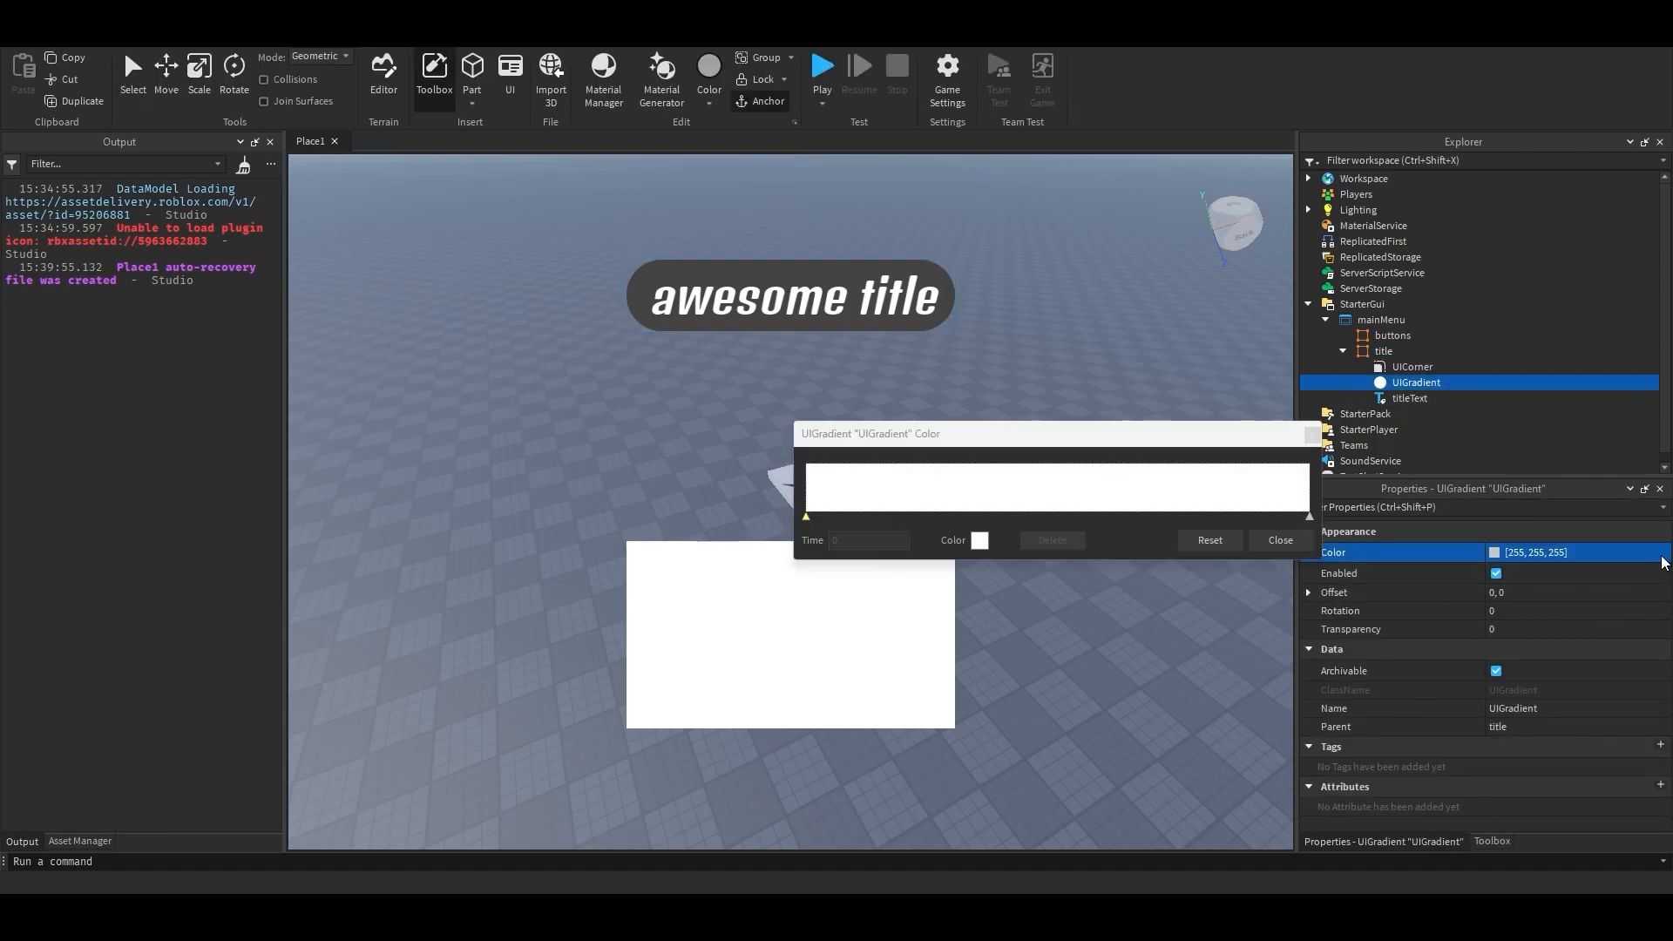
pyautogui.click(1312, 435)
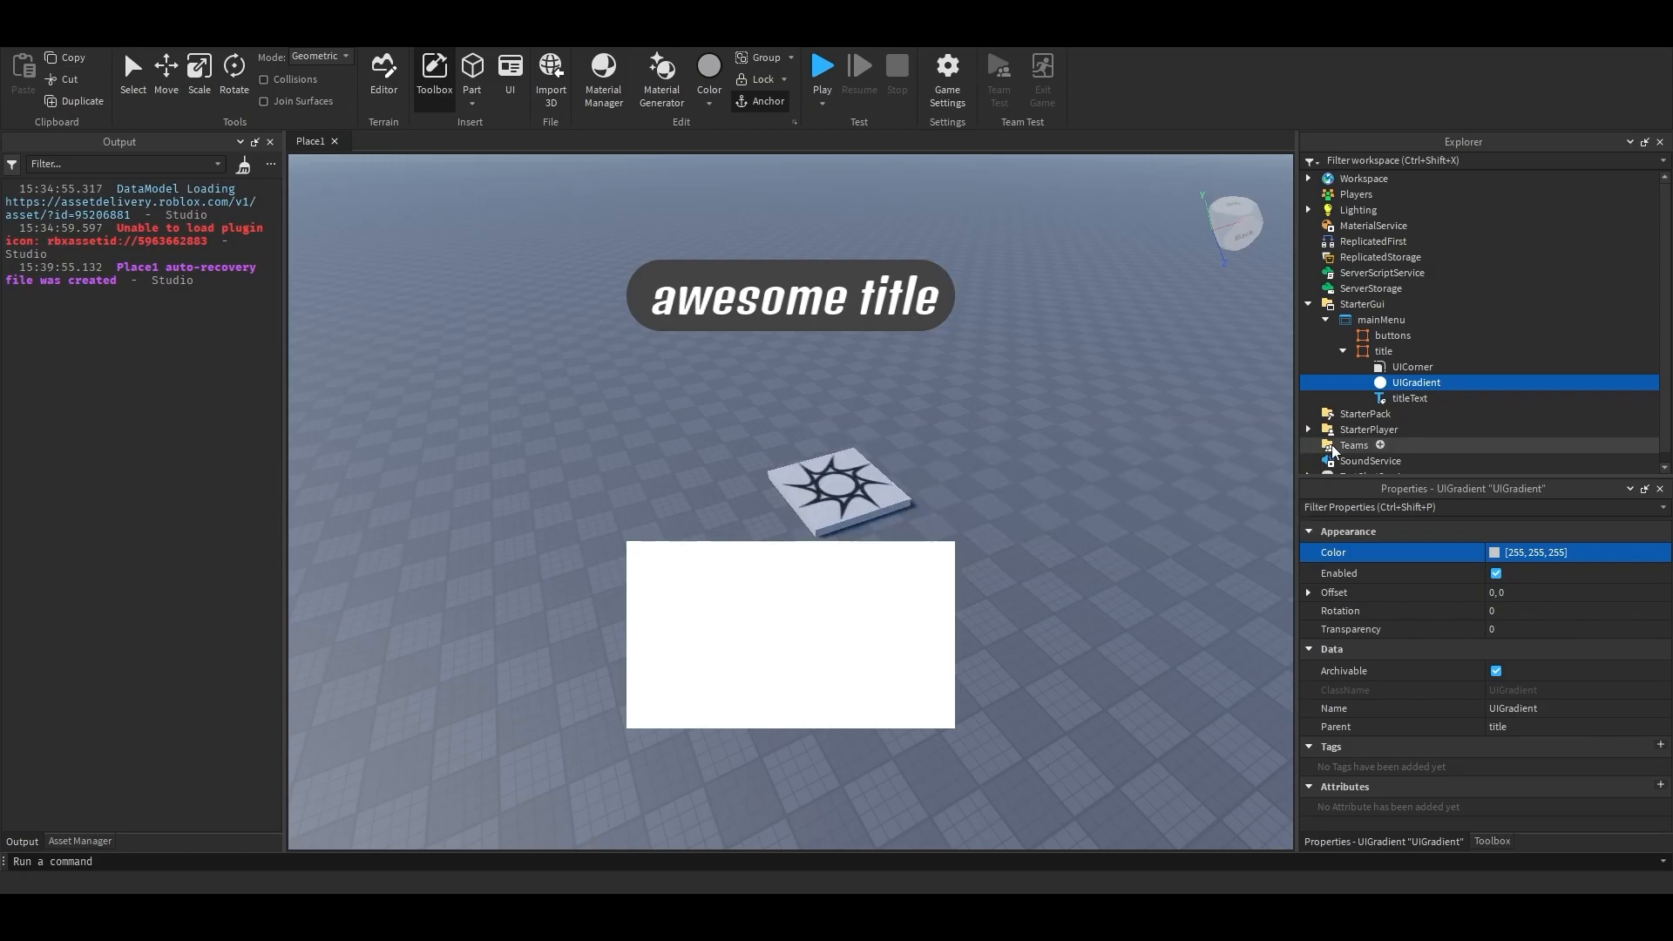
pyautogui.click(1660, 558)
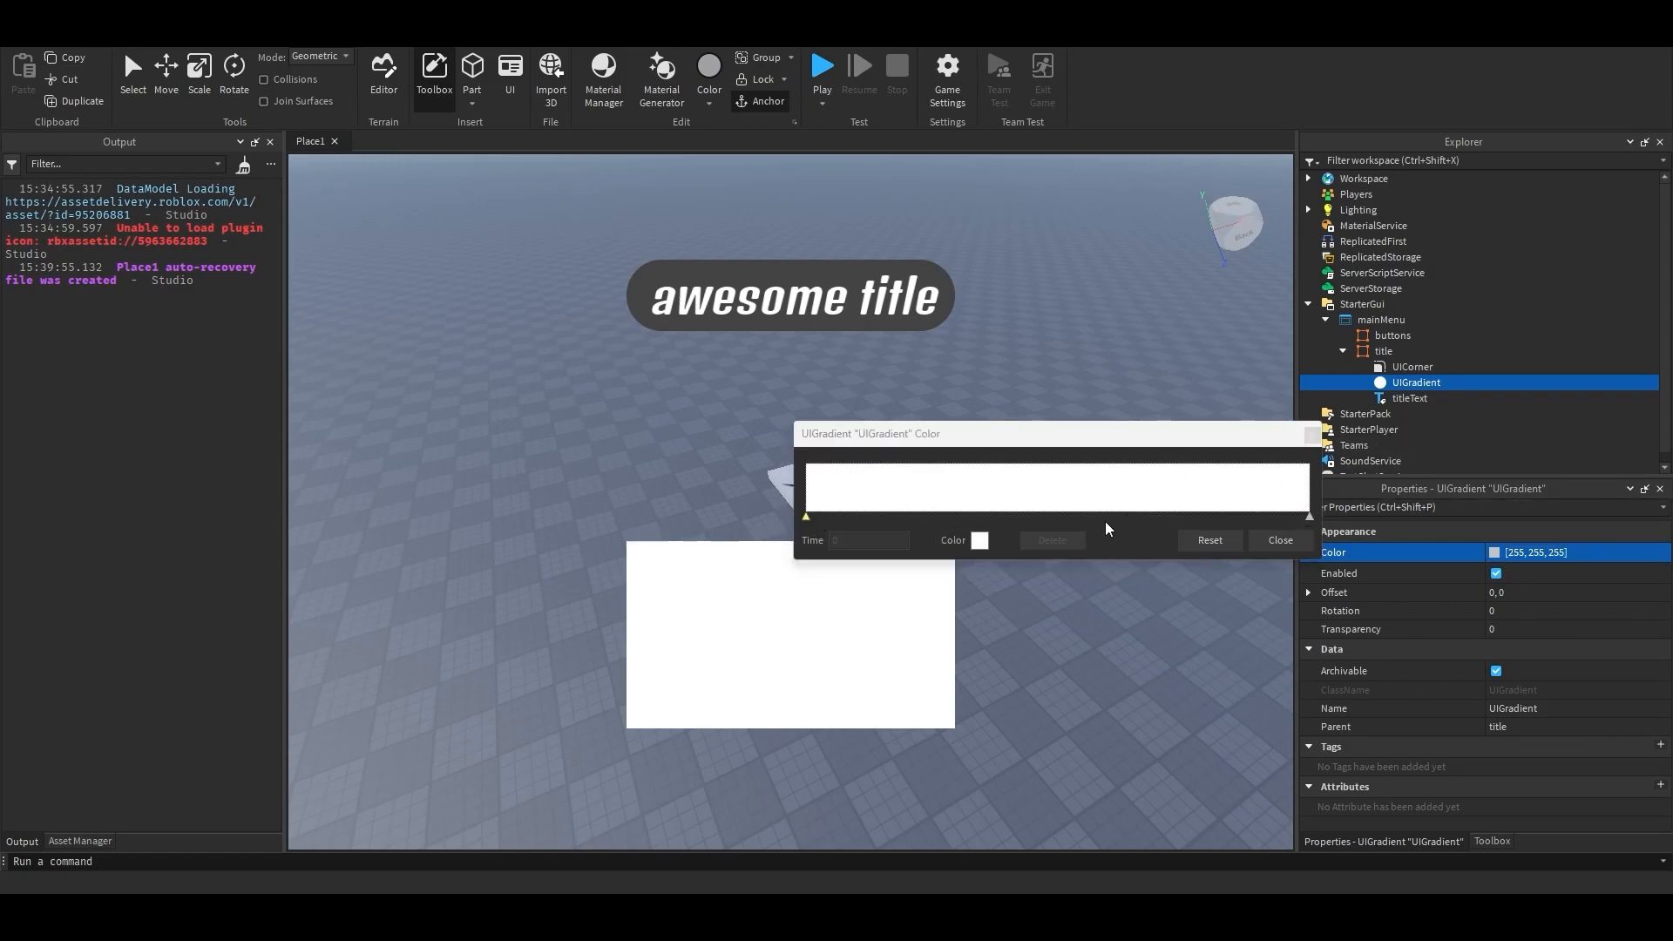
pyautogui.click(998, 509)
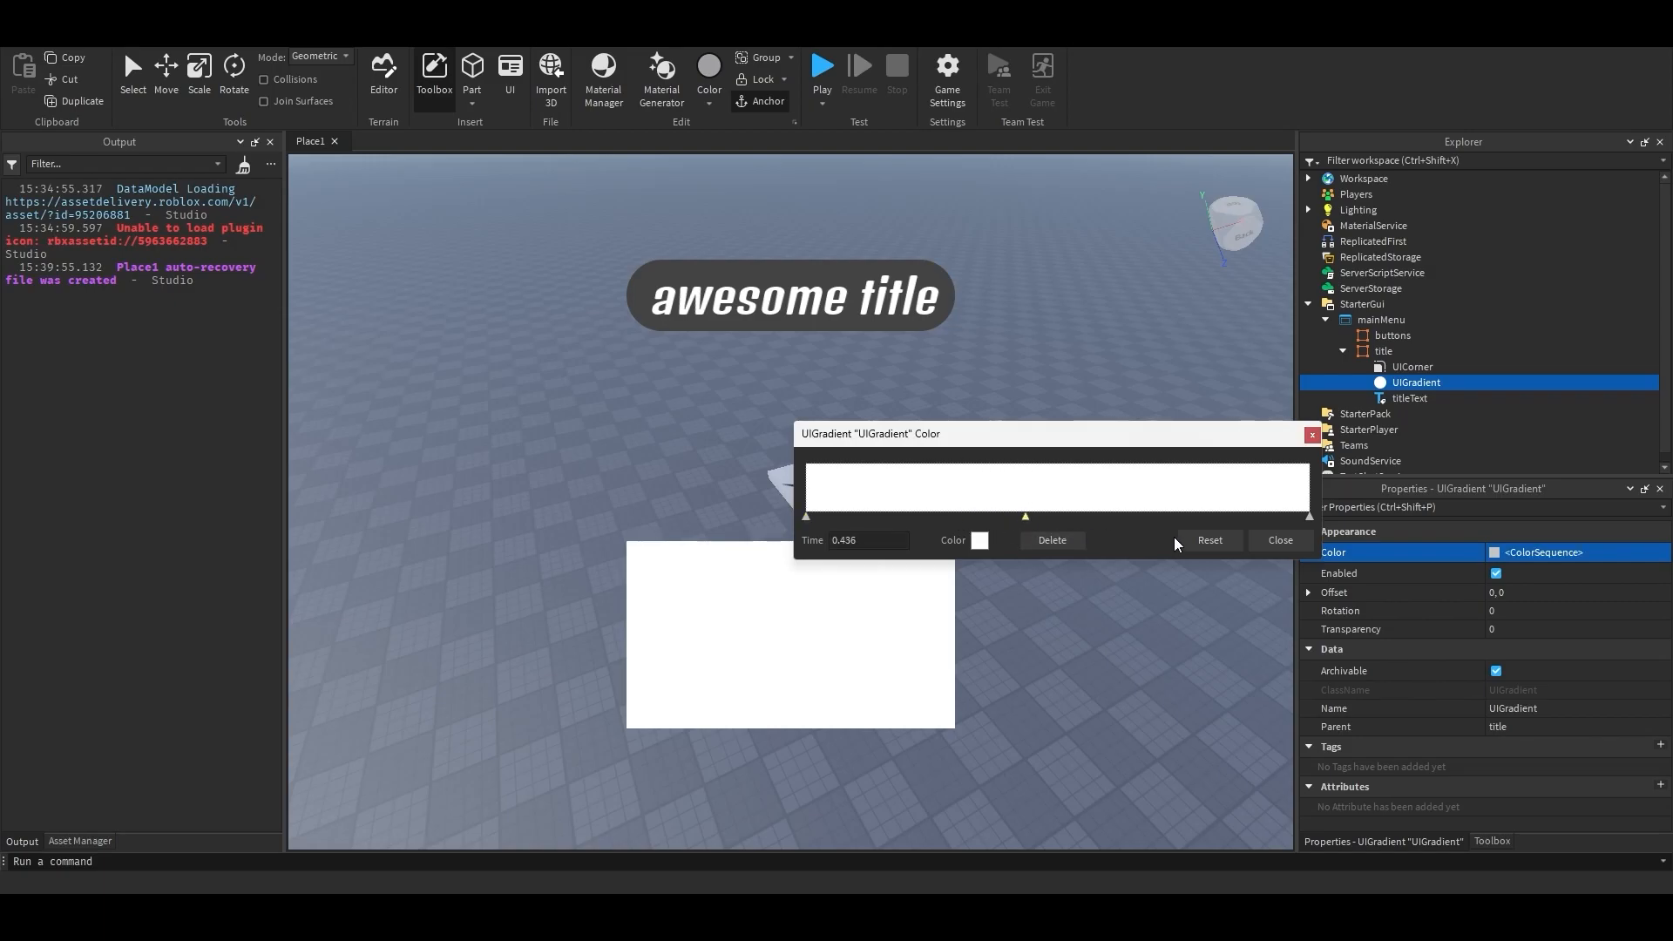
pyautogui.click(1224, 543)
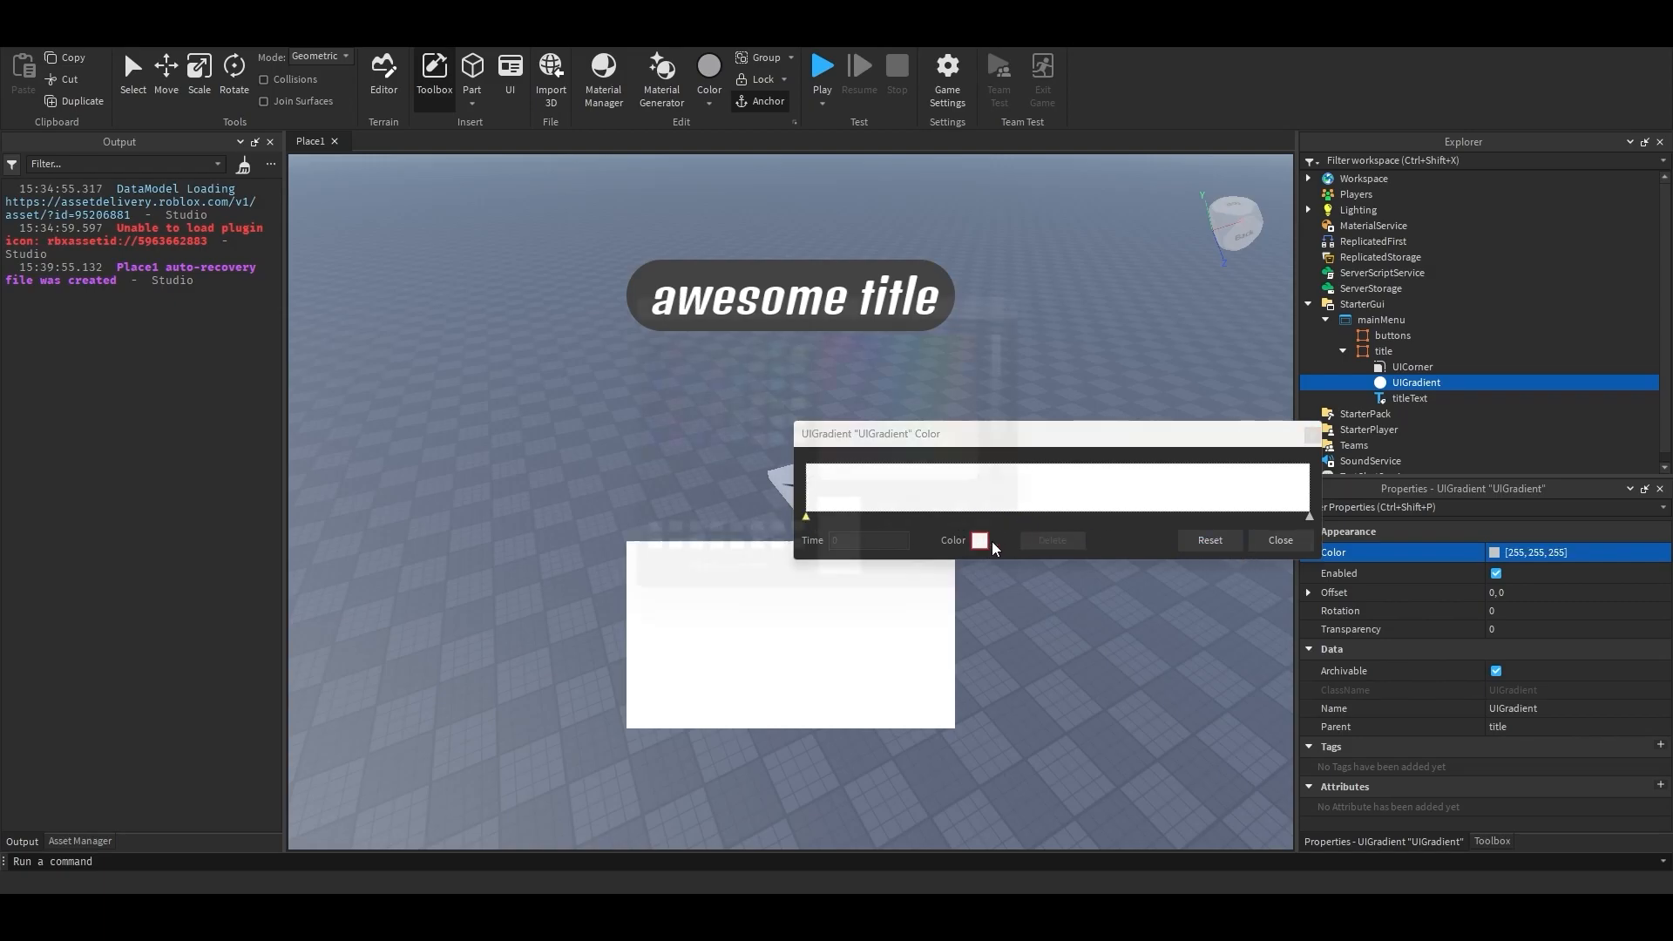
pyautogui.click(979, 540)
pyautogui.moveTo(711, 514)
pyautogui.mouseDown()
pyautogui.moveTo(683, 479)
pyautogui.moveTo(689, 591)
pyautogui.moveTo(712, 535)
pyautogui.mouseUp()
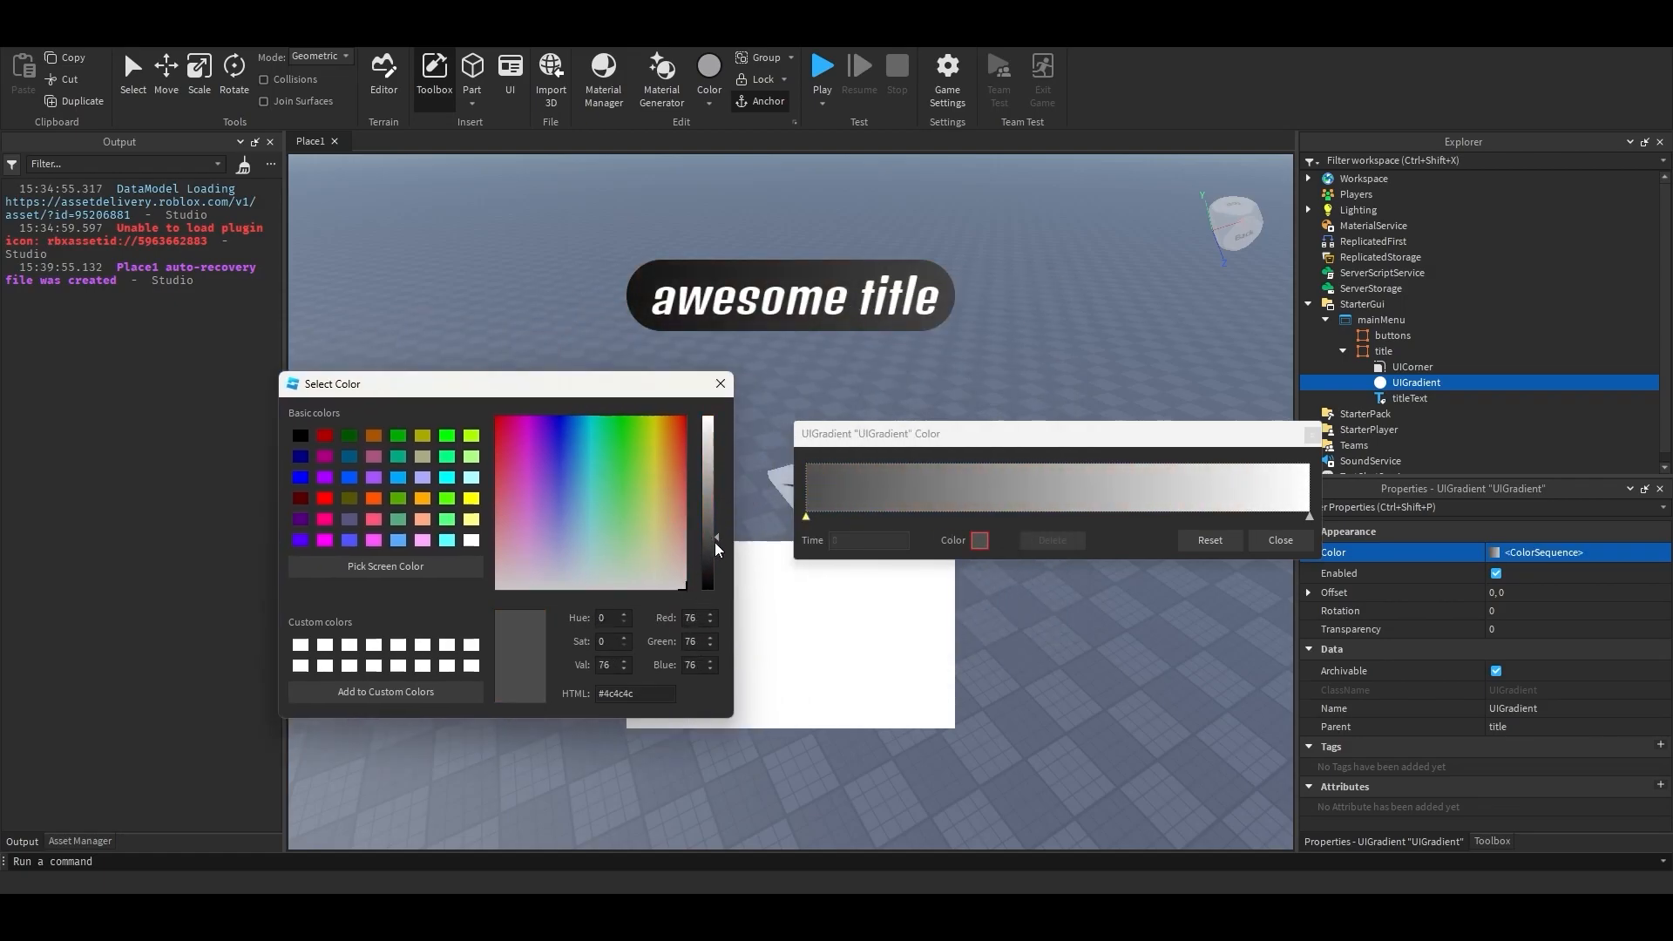
pyautogui.click(719, 383)
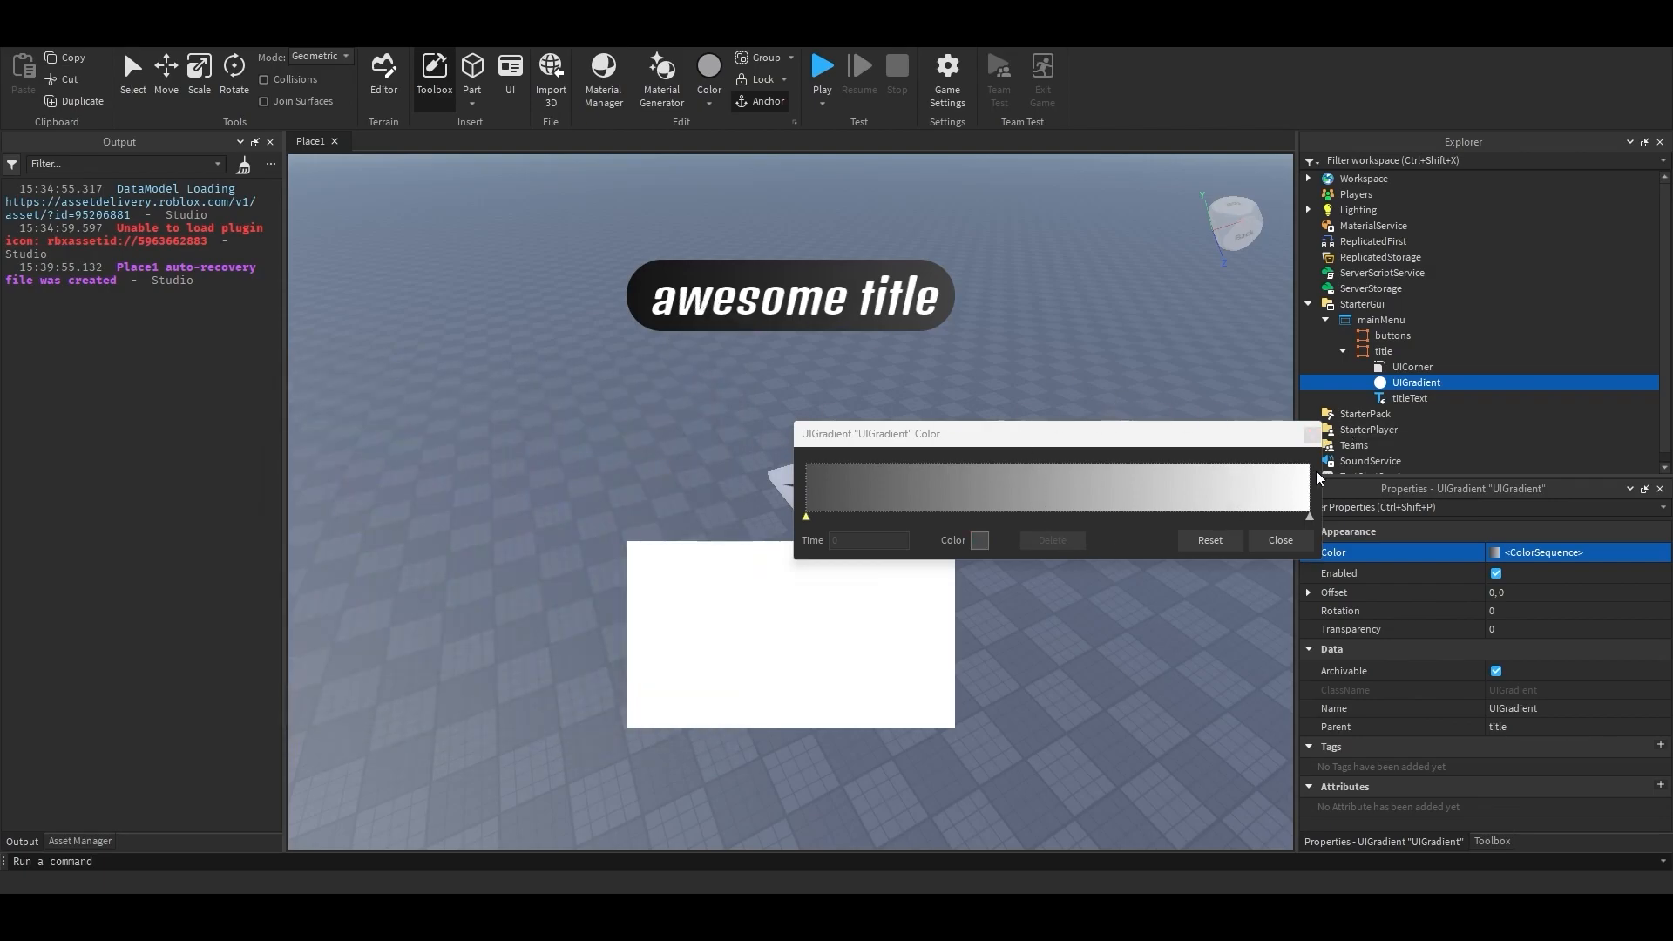
pyautogui.click(1313, 434)
# Step: Set the rotation of the title frame's UIGradient to -90
pyautogui.click(1572, 615)
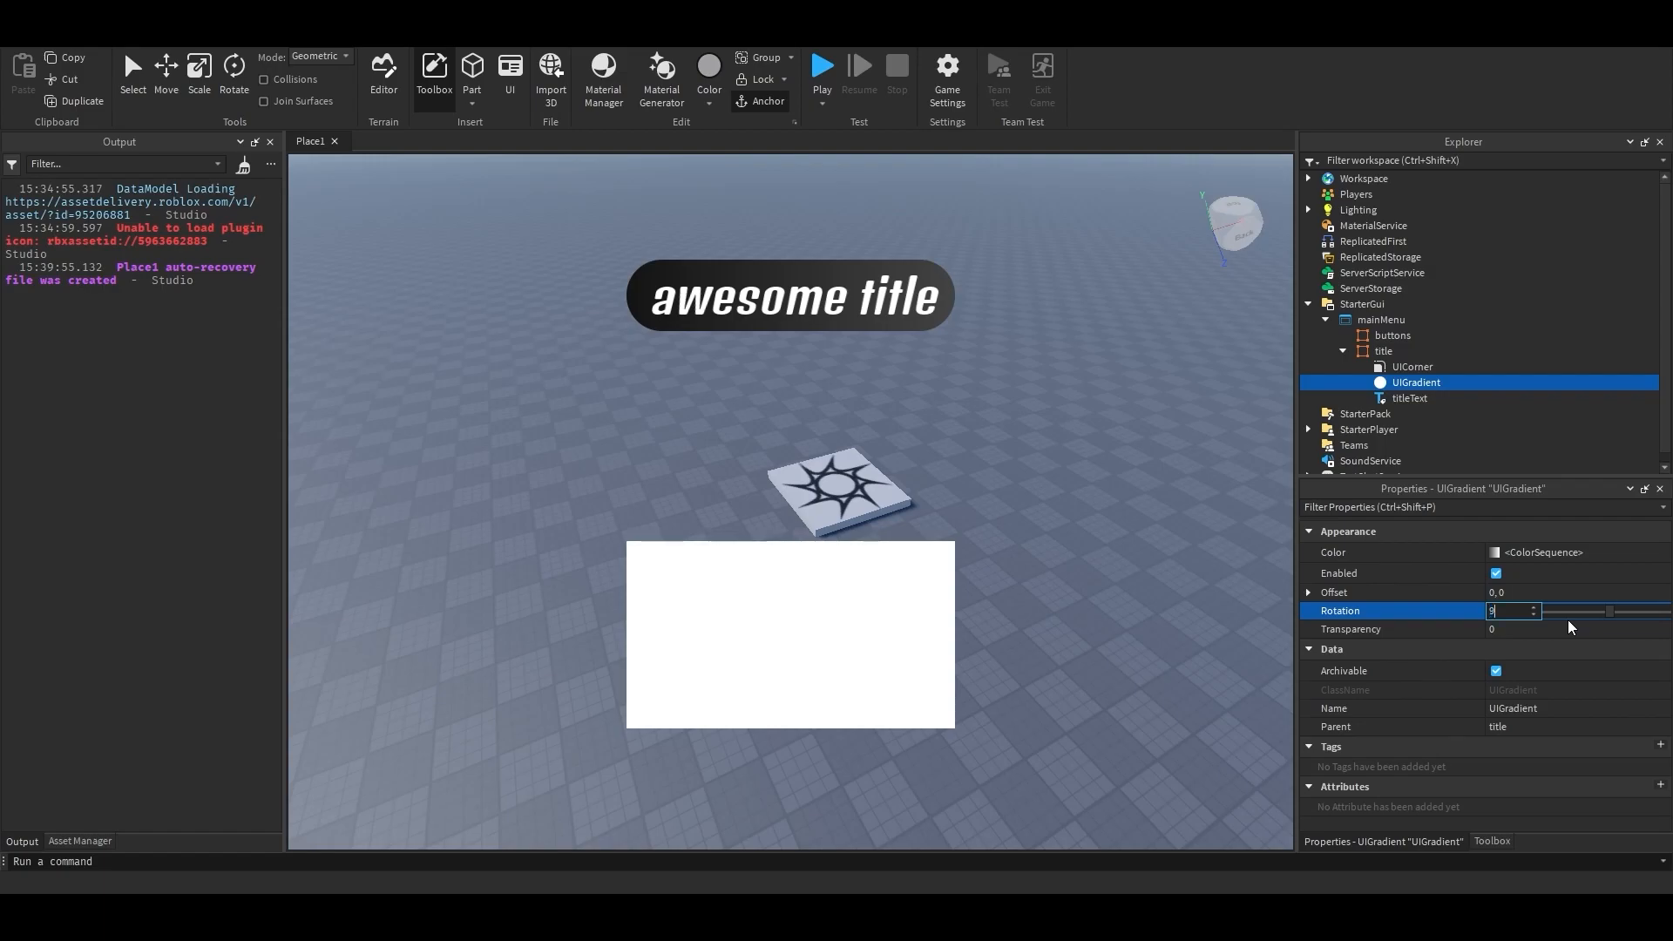
pyautogui.write('90-90')
pyautogui.press('Return')
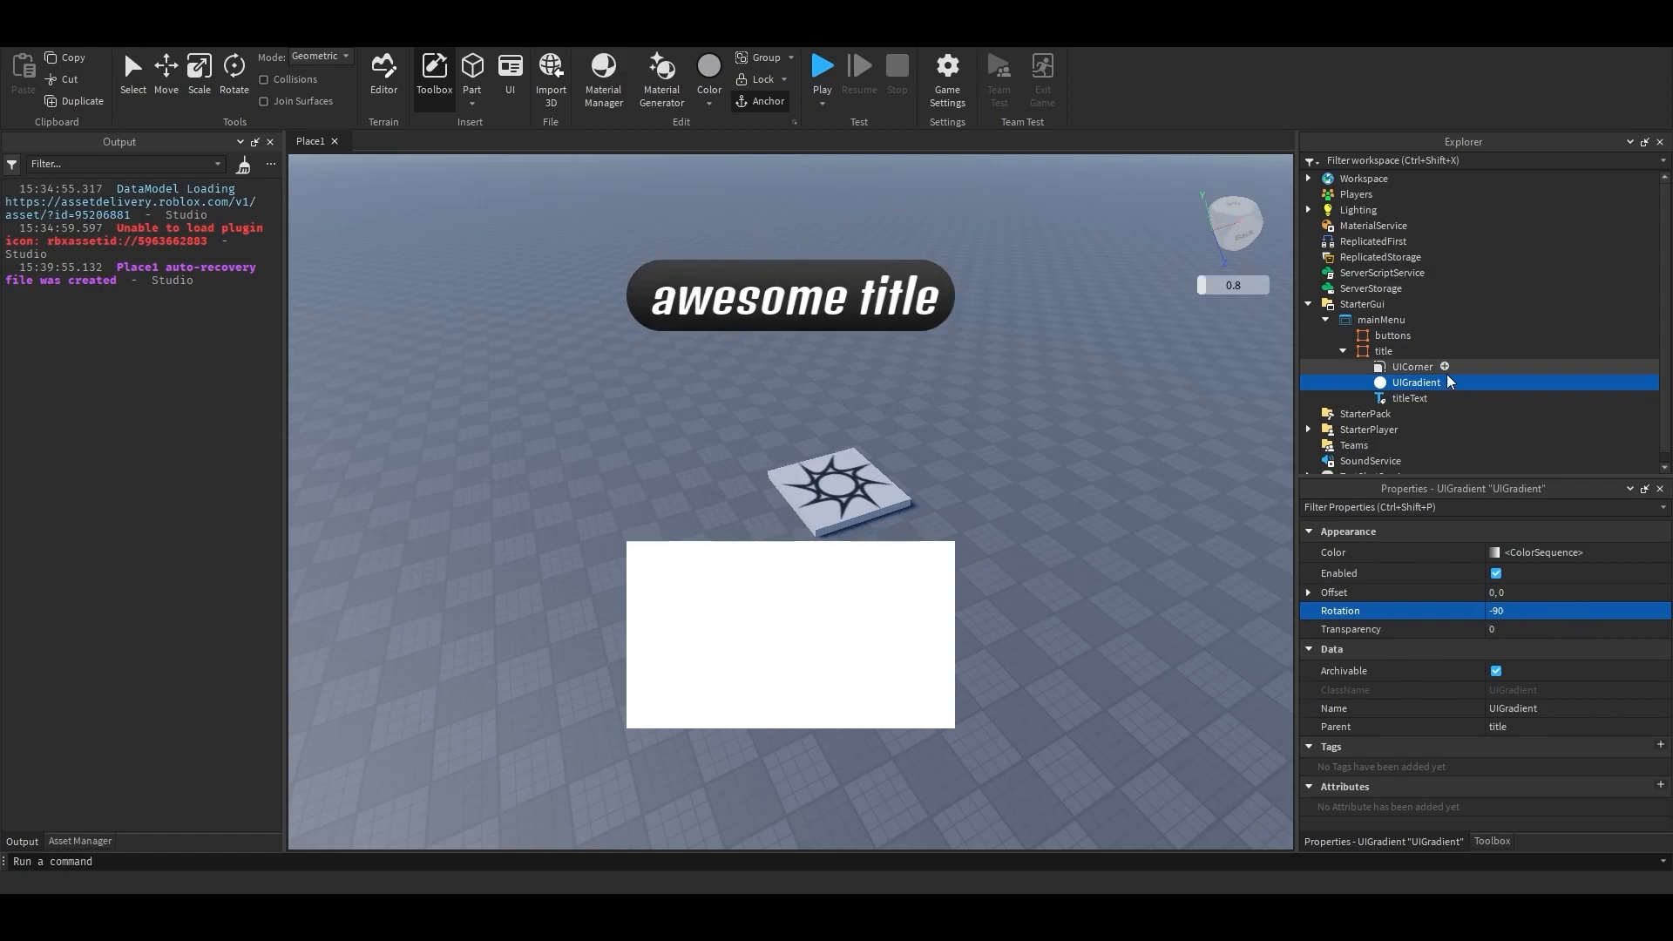
# Step: Paste a copy of the title frame's UIGradient into the titleText label
pyautogui.click(1409, 397)
pyautogui.rightClick(1409, 398)
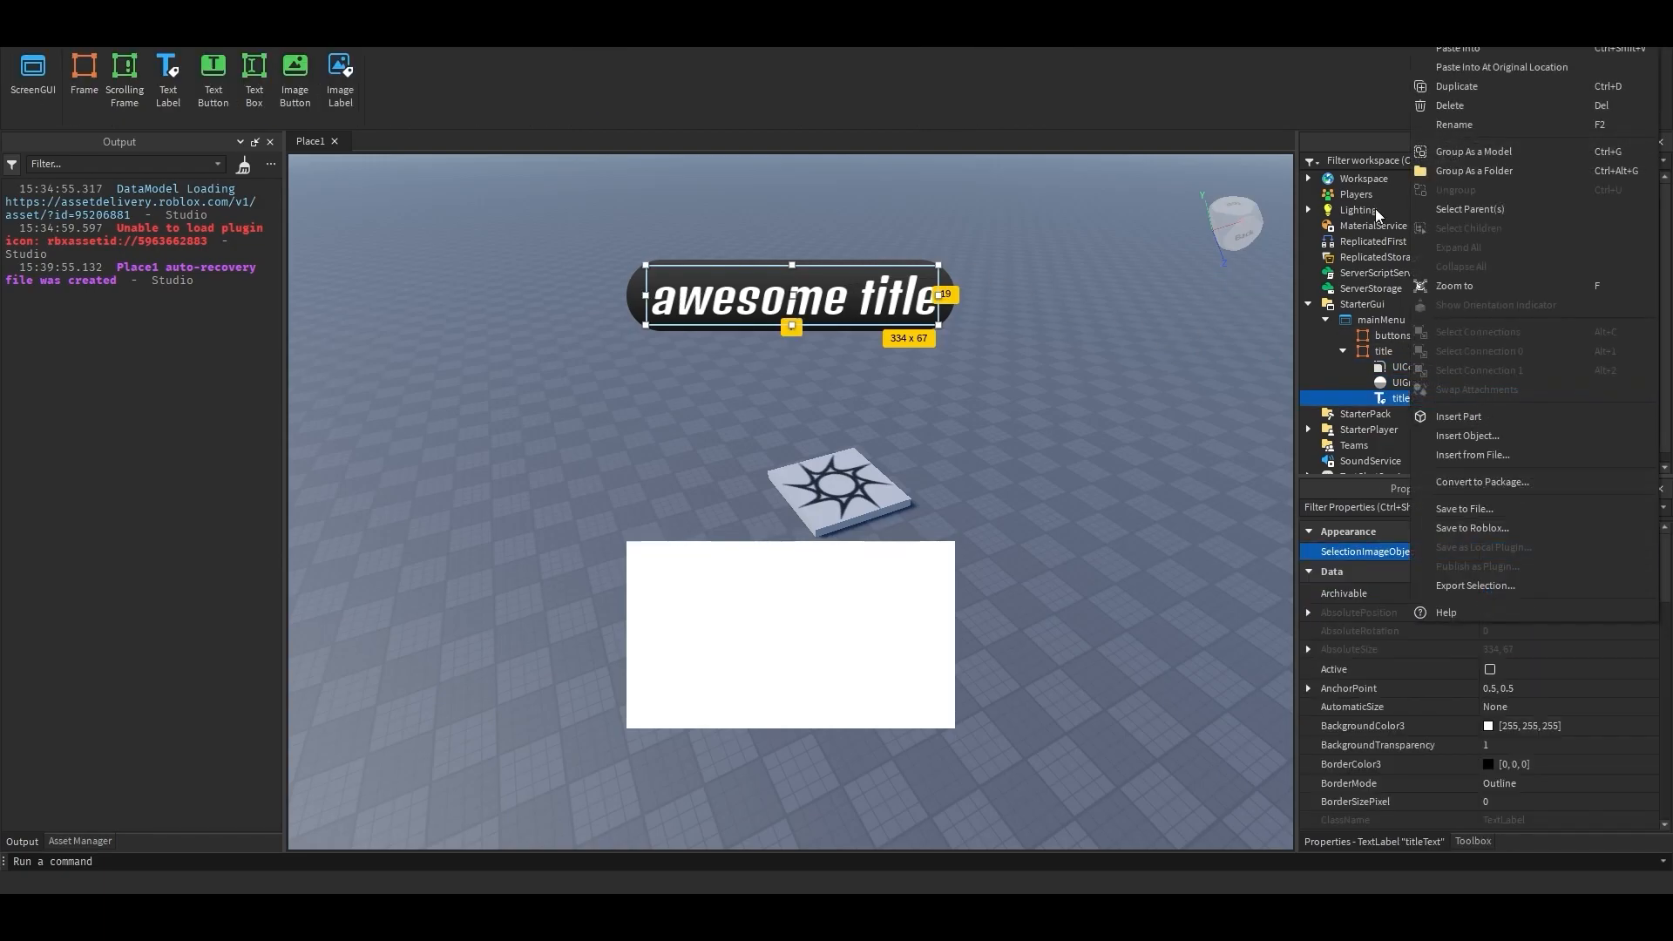
pyautogui.click(1481, 47)
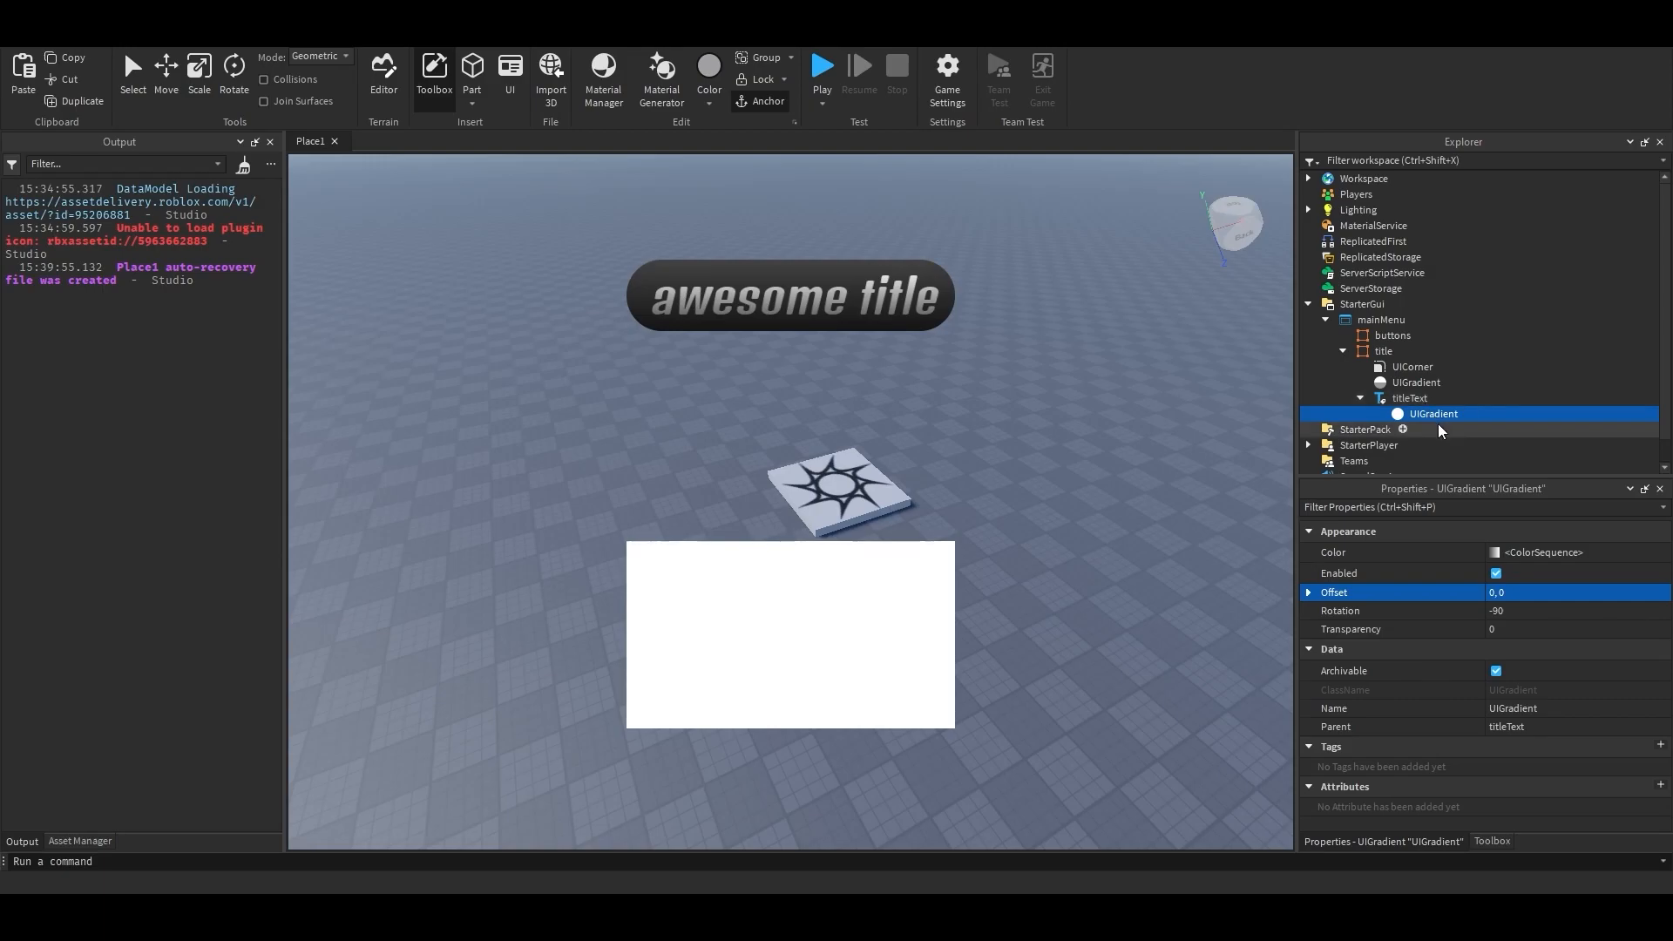
# Step: Add a white colour keypoint at a time of about 0.386 to the titleText label's UIGradient
pyautogui.click(1560, 553)
pyautogui.click(1657, 553)
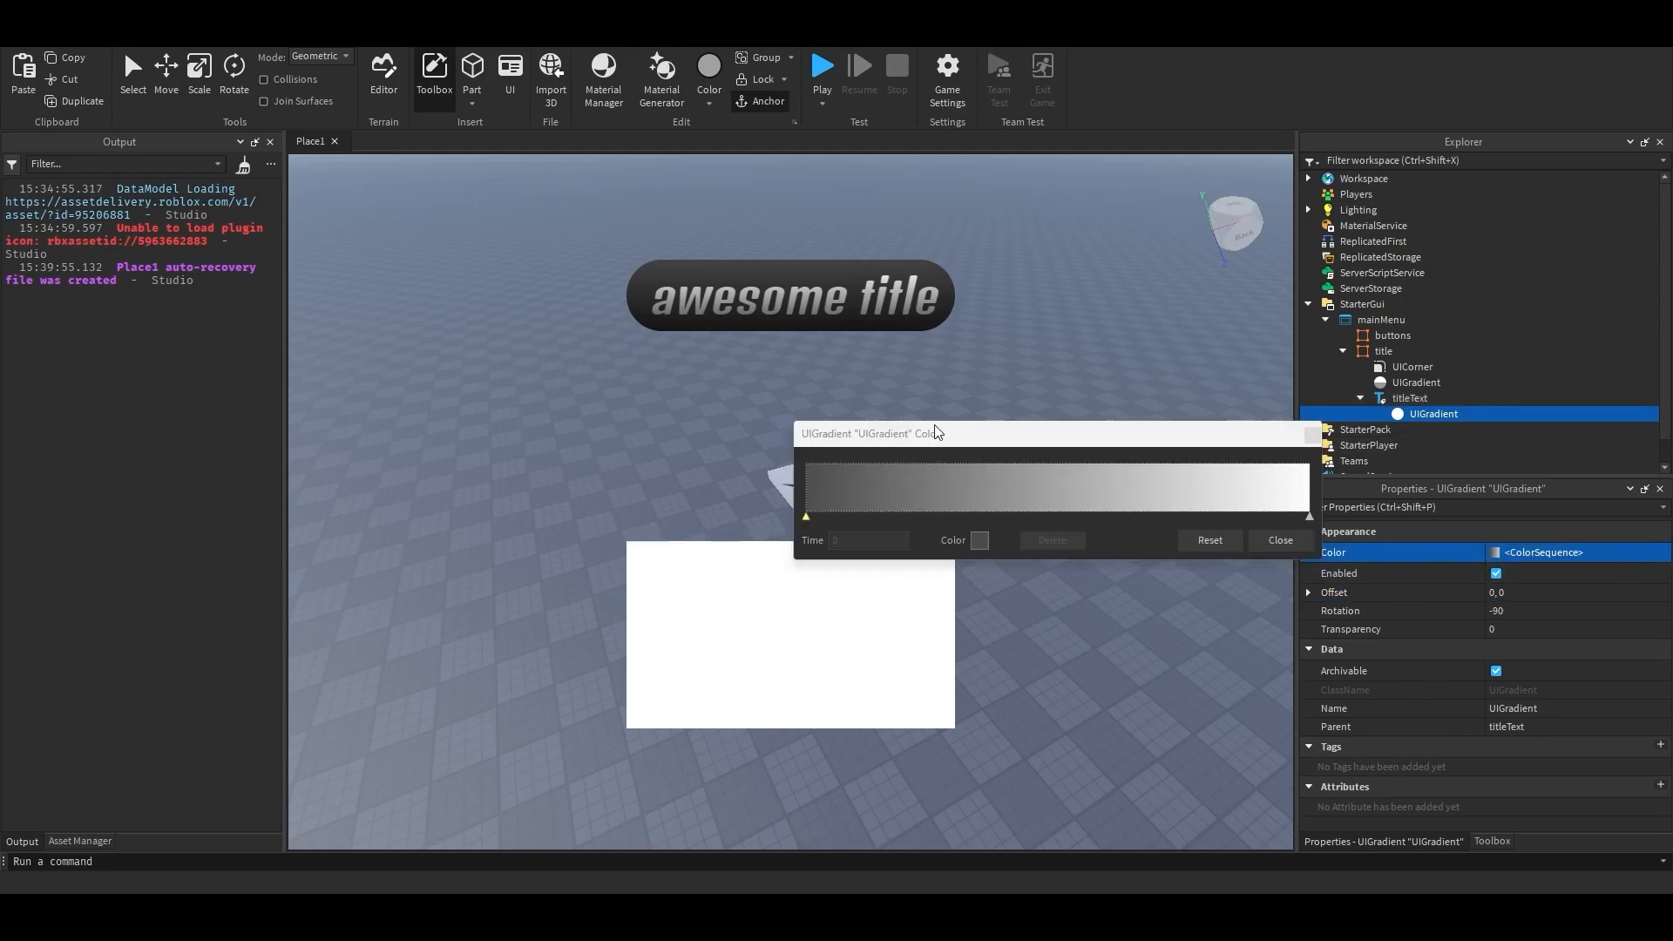
pyautogui.click(979, 541)
pyautogui.moveTo(866, 280); pyautogui.dragTo(591, 409)
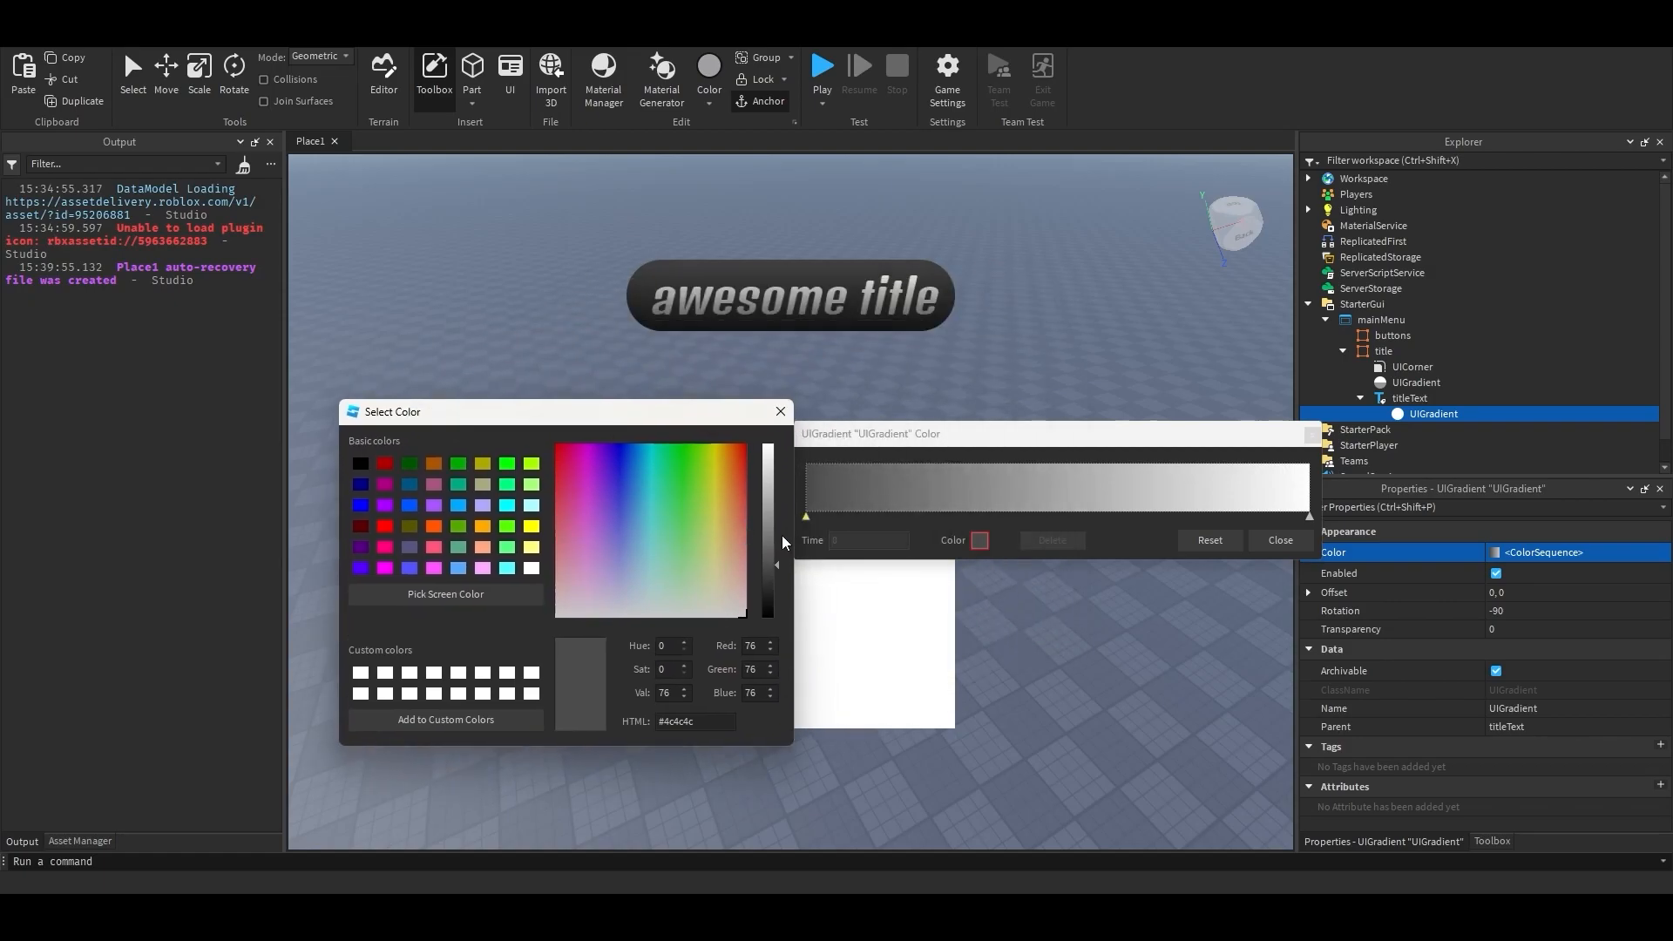
pyautogui.click(780, 412)
pyautogui.click(1308, 516)
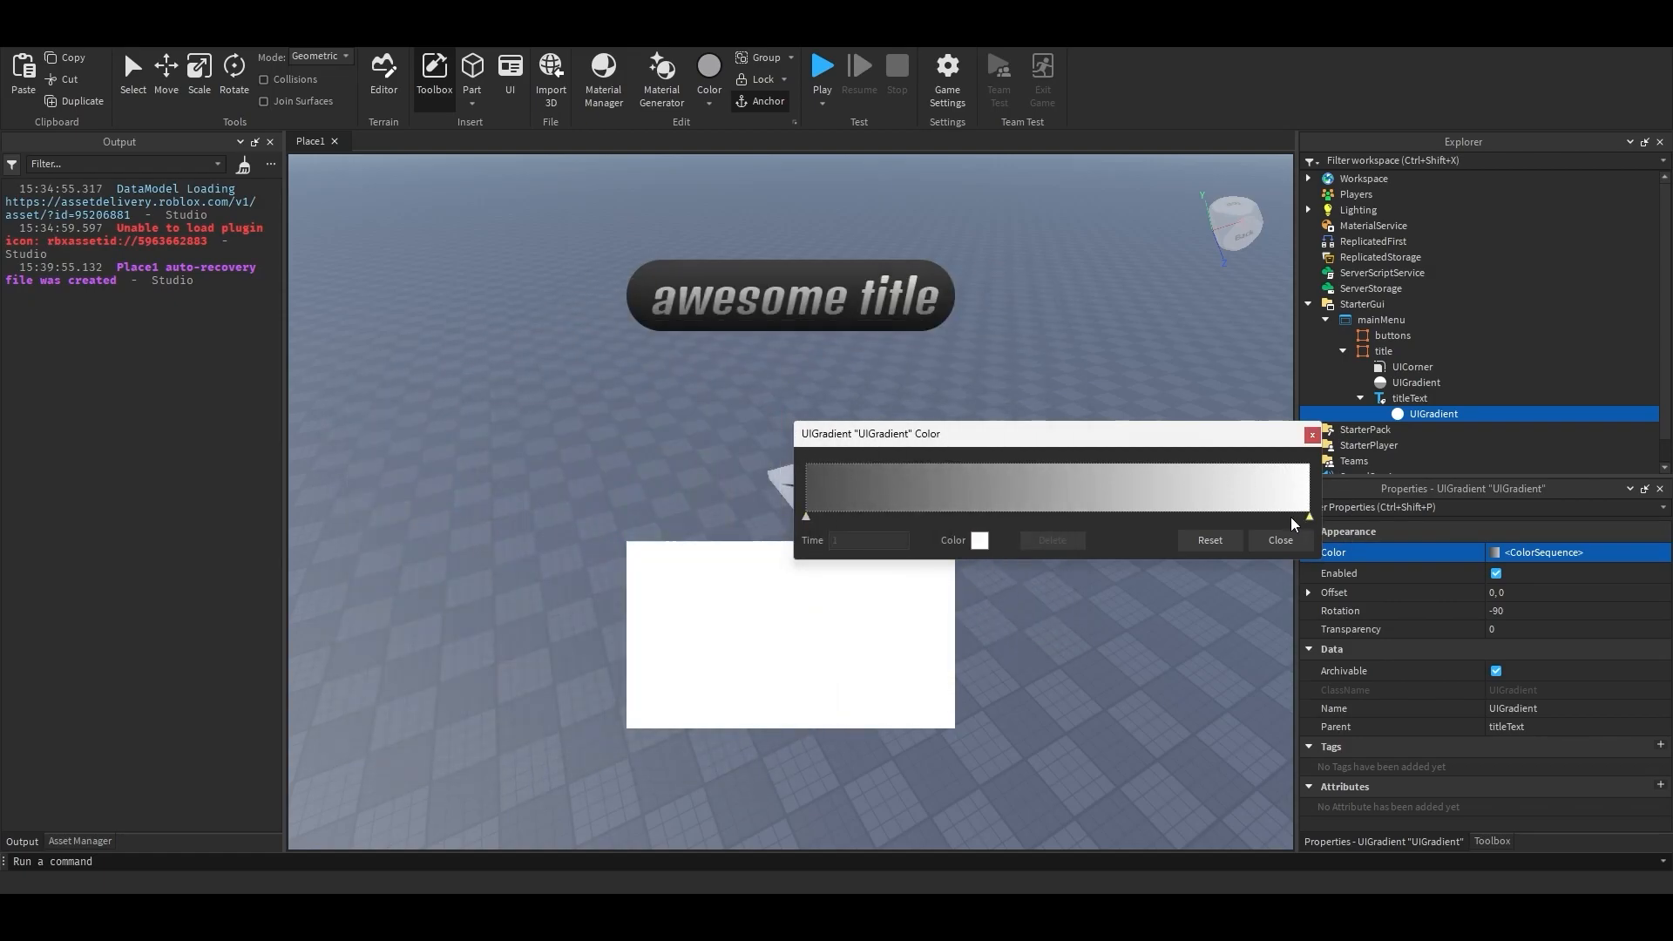
pyautogui.moveTo(1298, 514); pyautogui.dragTo(1000, 526)
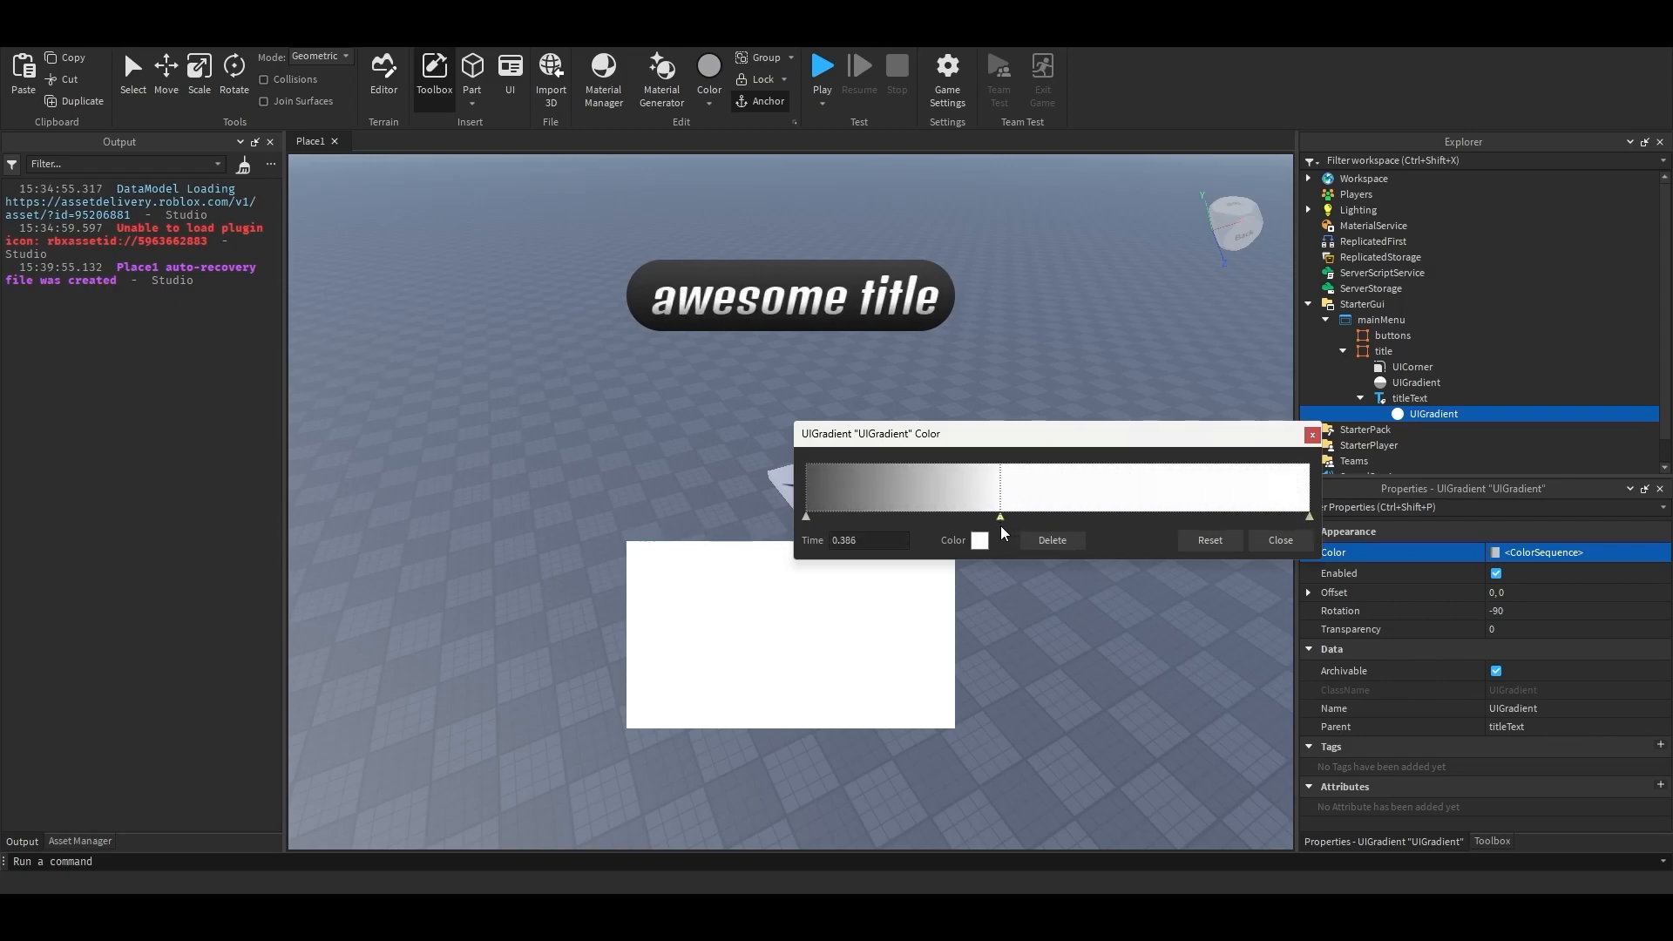
pyautogui.click(1312, 434)
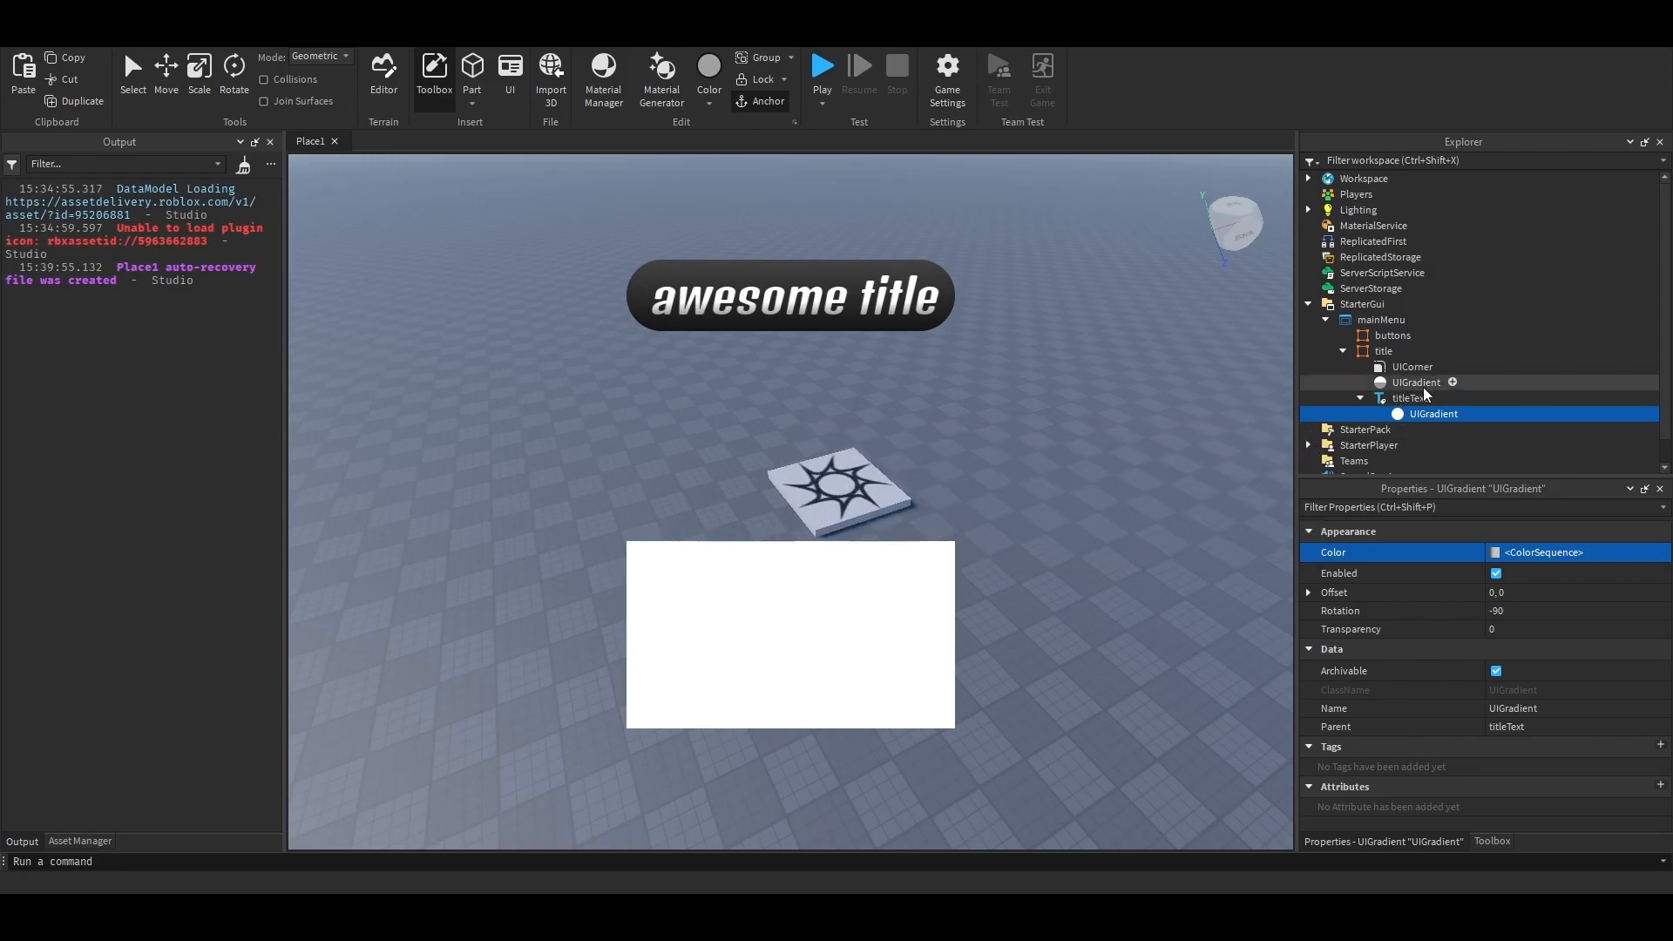
pyautogui.click(1361, 351)
pyautogui.click(1387, 338)
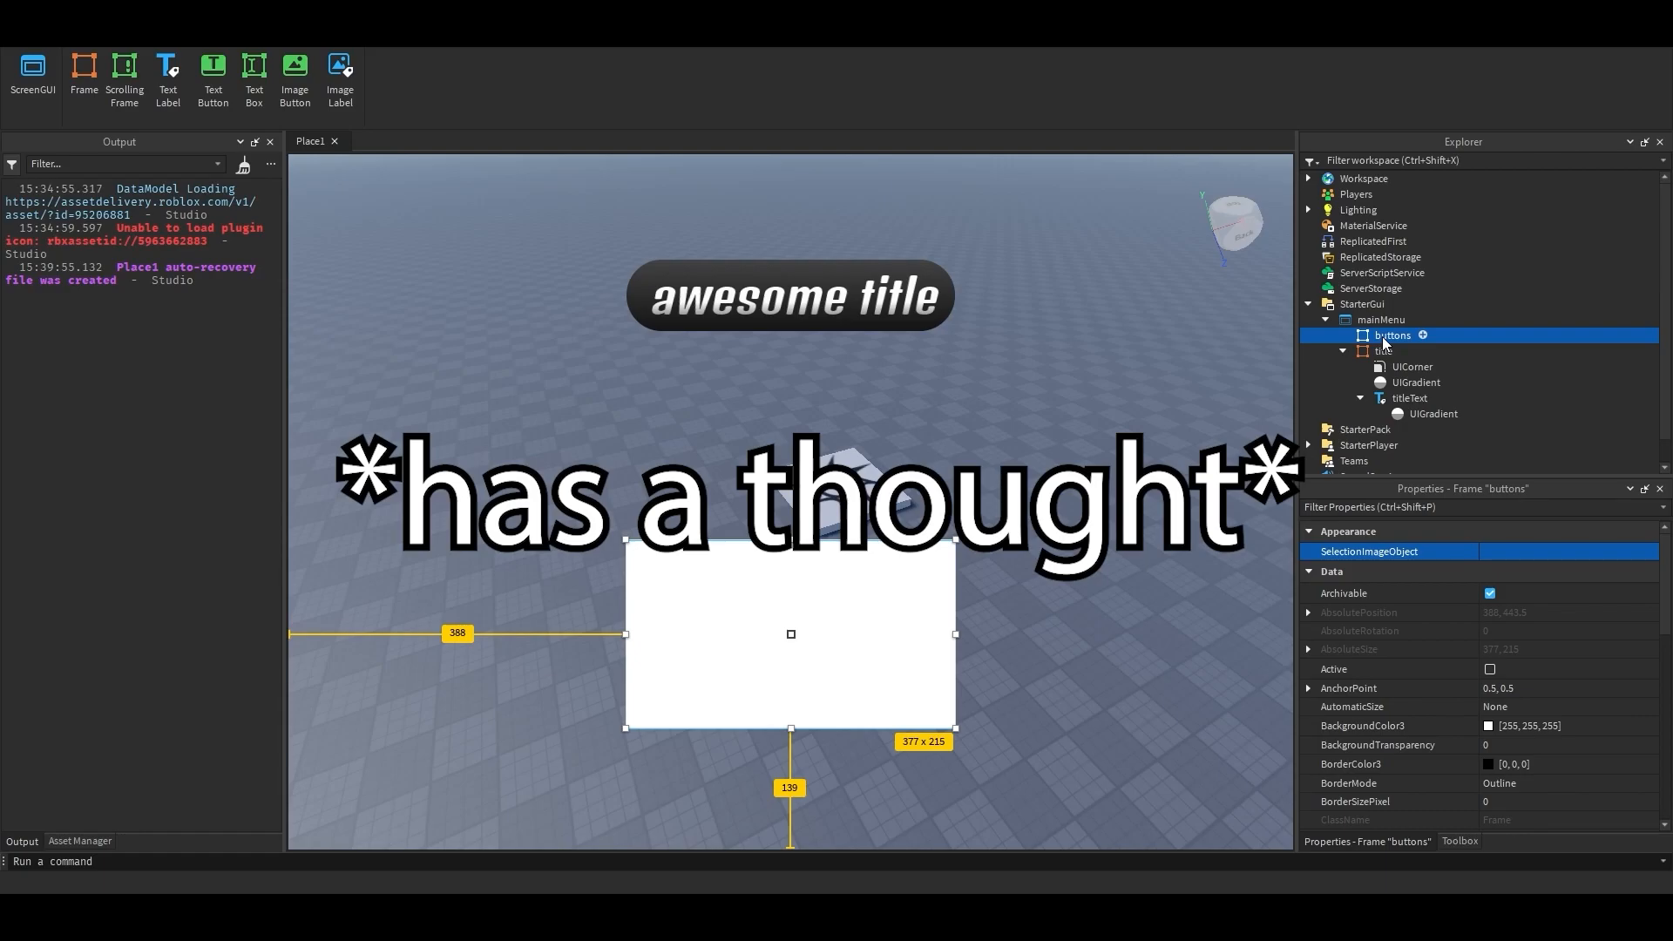
pyautogui.click(1385, 351)
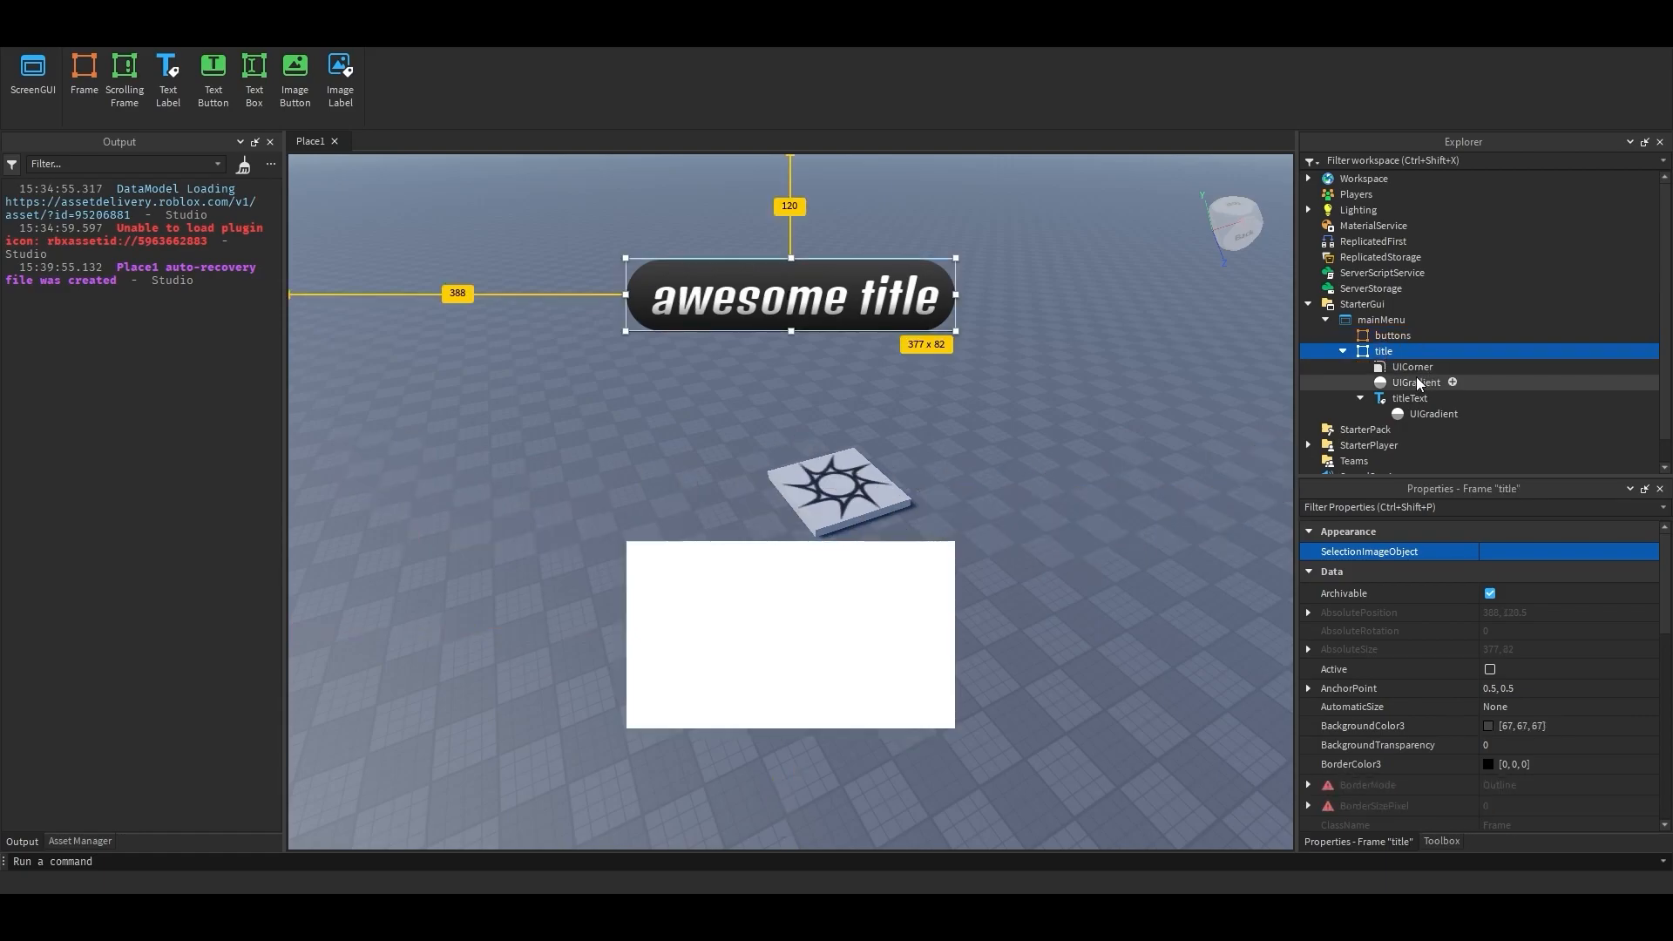
pyautogui.click(1399, 335)
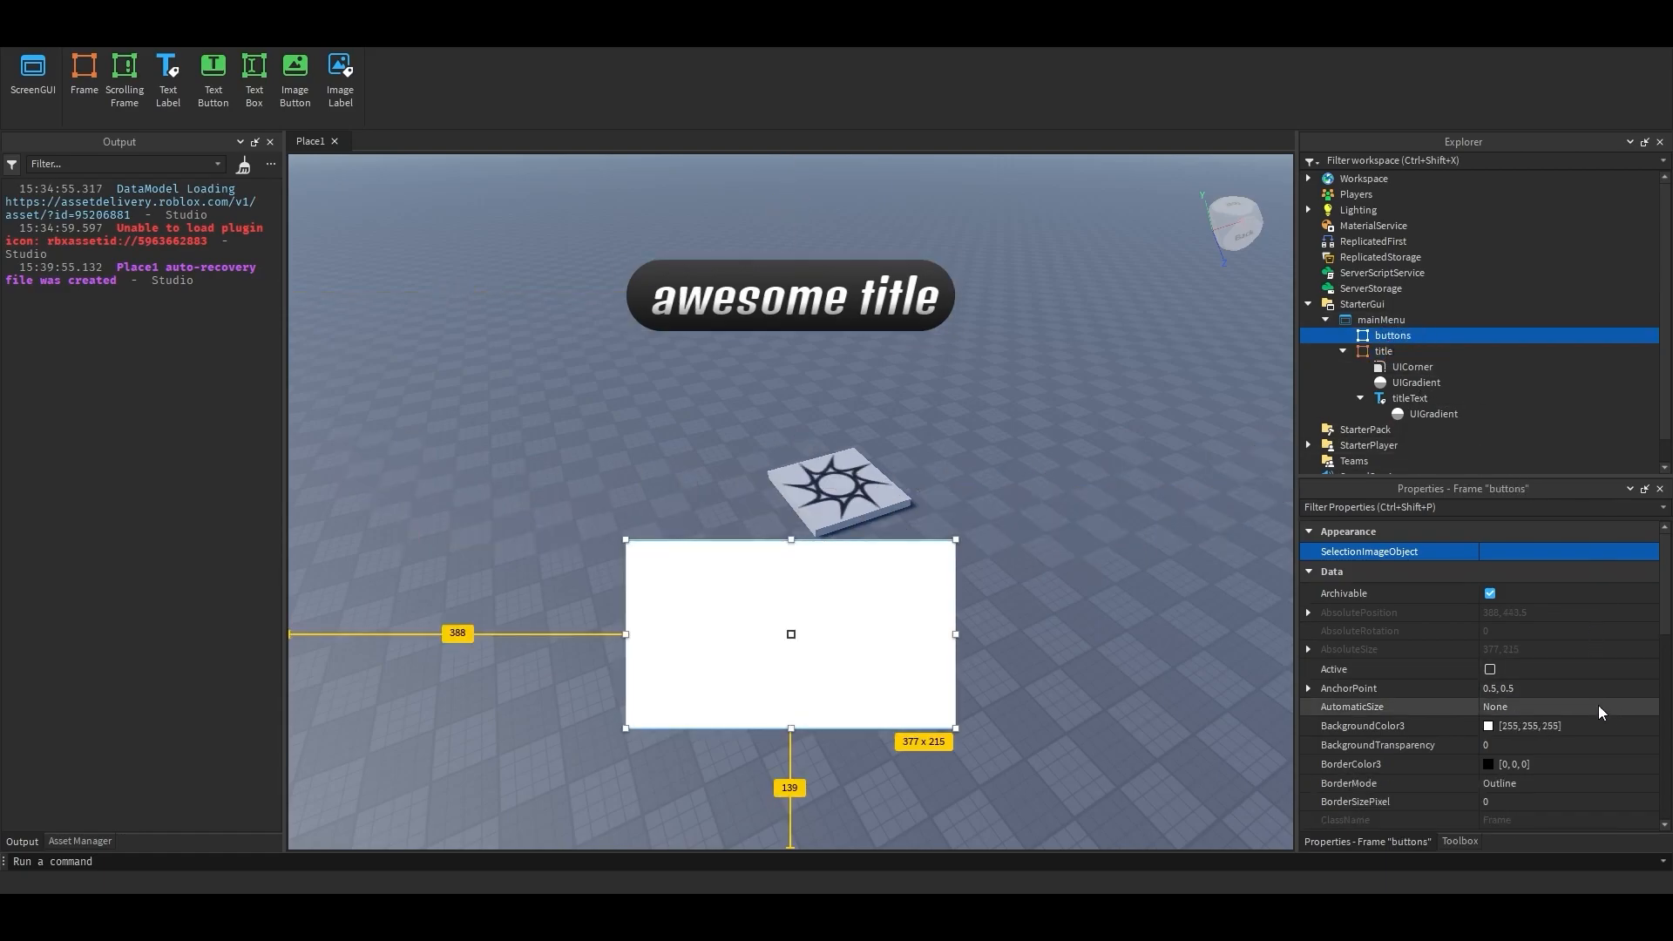
pyautogui.scroll(-10, 1603, 697)
pyautogui.scroll(10, 1617, 676)
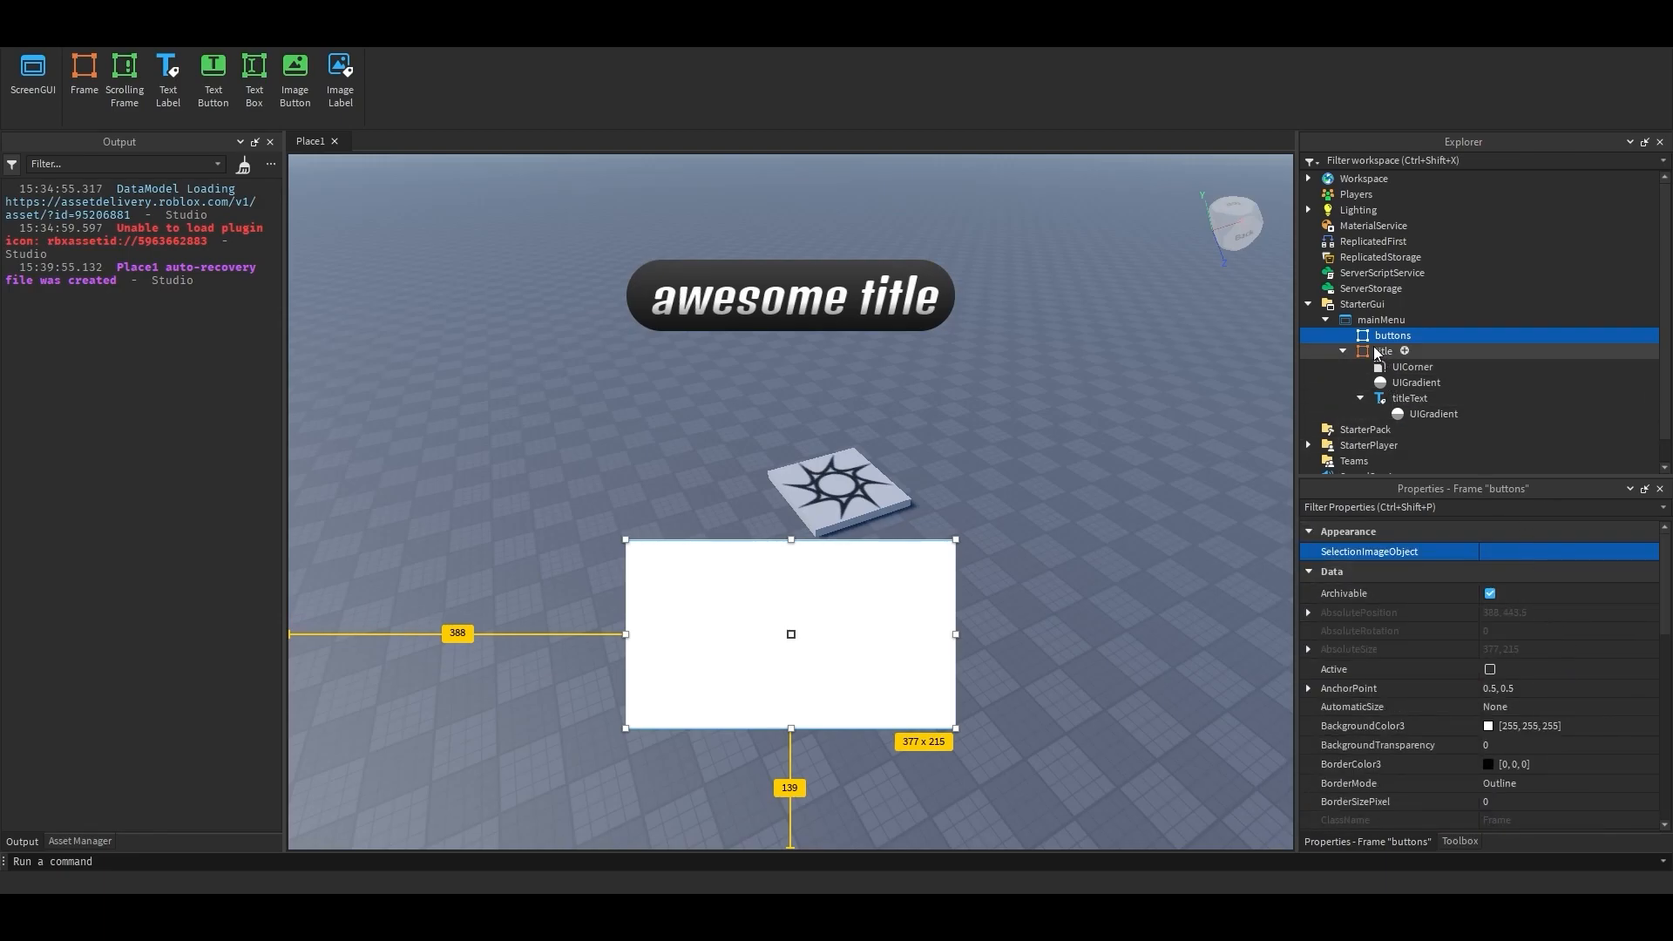
# Step: Copy the title frame's background colour, 67, 67, 67, to the buttons frame
pyautogui.click(1499, 351)
pyautogui.scroll(-1, 1589, 632)
pyautogui.click(1547, 666)
pyautogui.hotkey('ctrl', 'c')
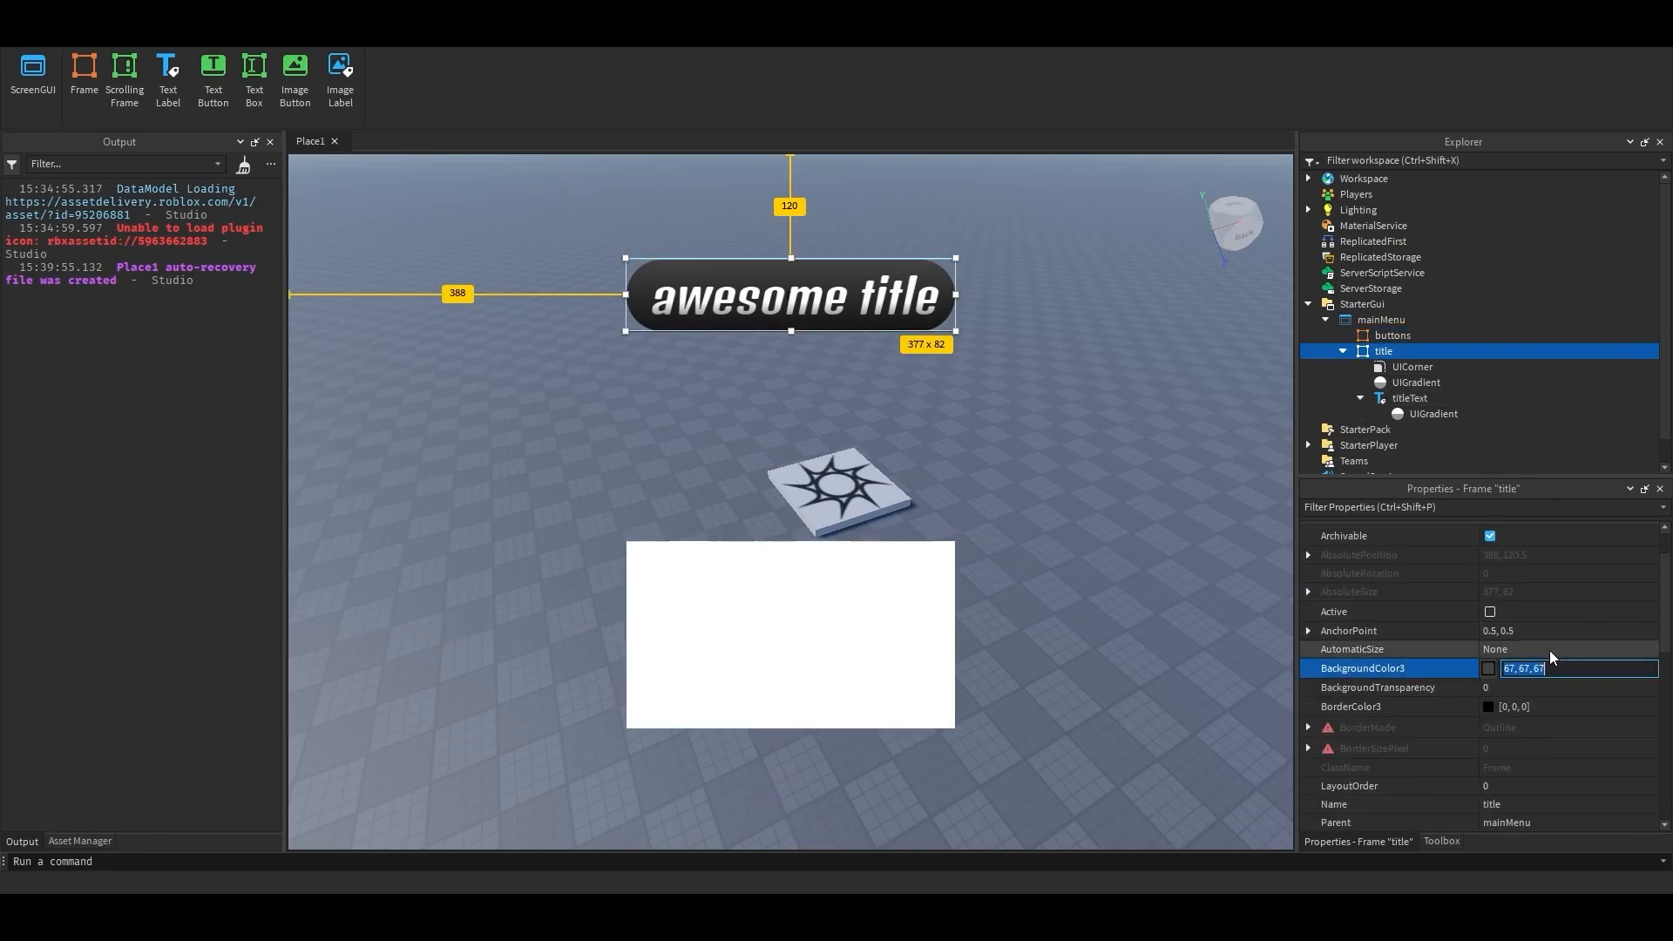
pyautogui.click(1397, 337)
pyautogui.hotkey('ctrl', 'v')
# Step: Copy the title frame's UICorner and UIGradient into the buttons frame
pyautogui.click(1394, 352)
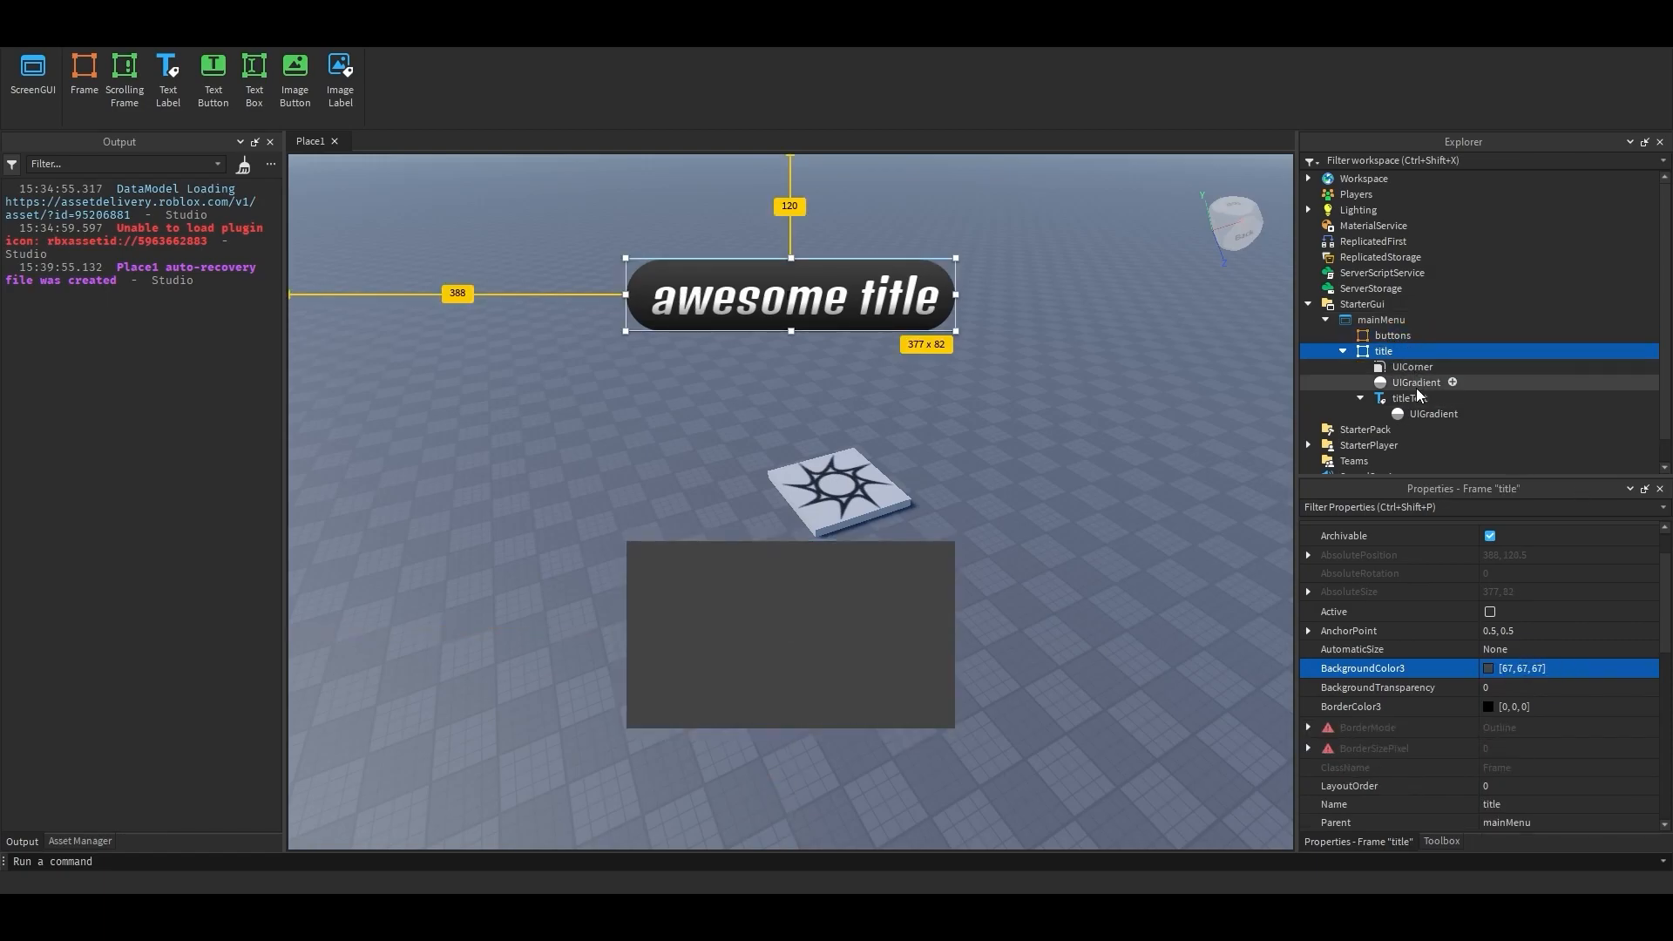
pyautogui.click(1414, 384)
pyautogui.keyDown('ctrl'); pyautogui.click(1411, 367); pyautogui.keyUp('ctrl')
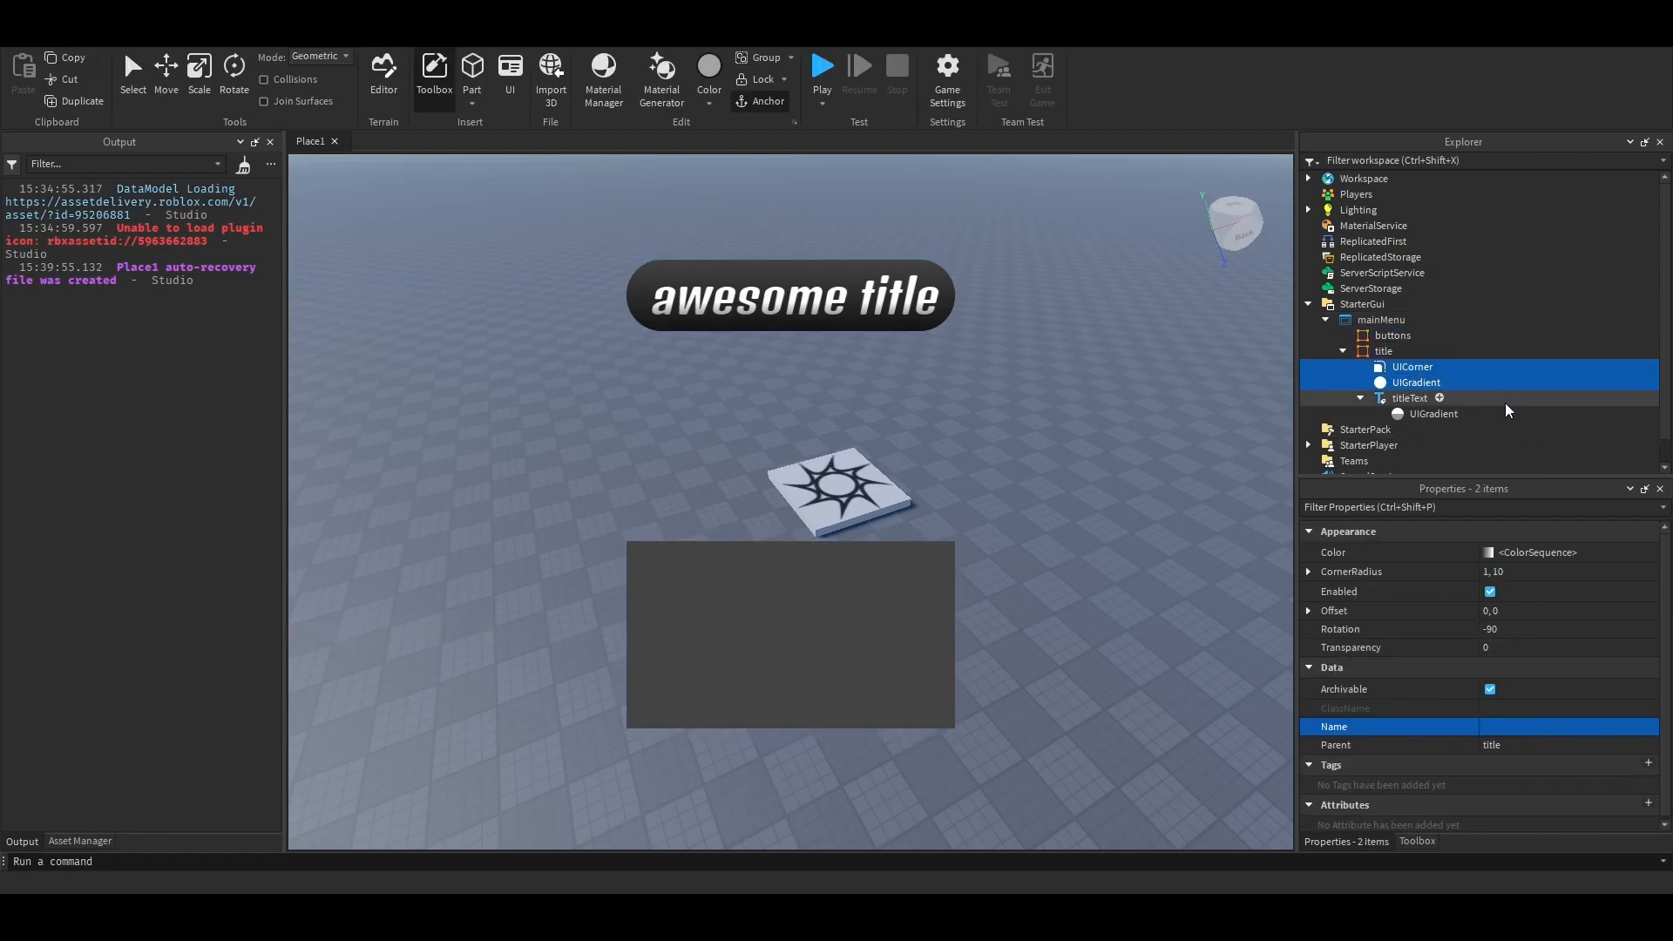
pyautogui.rightClick(1389, 338)
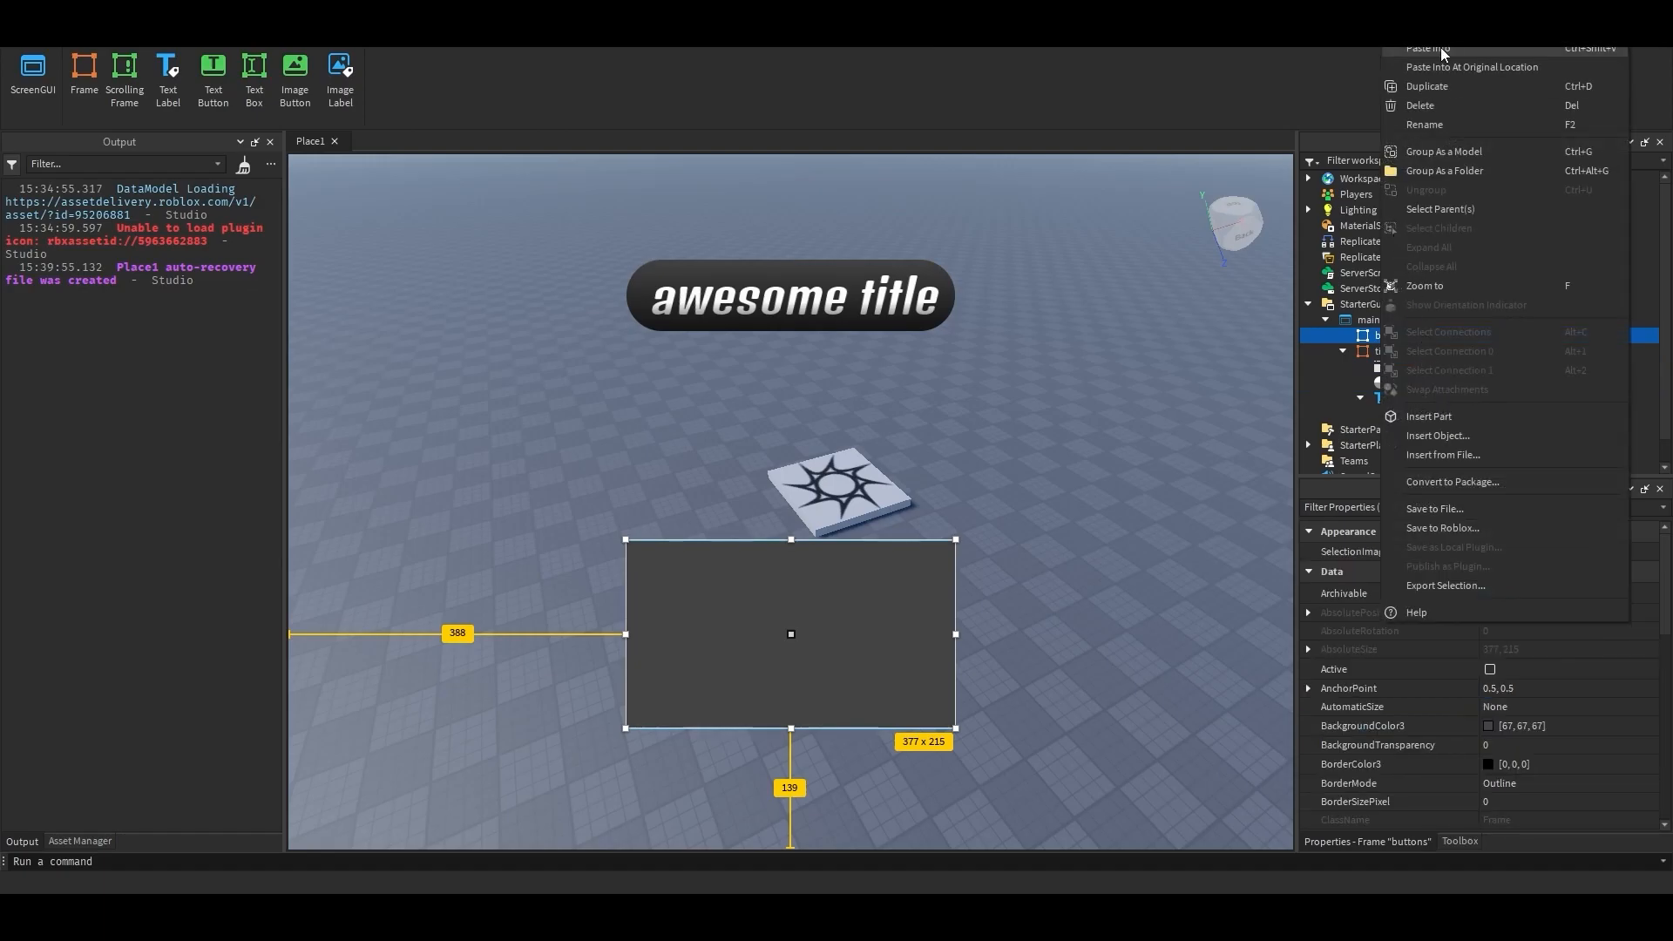
pyautogui.click(1440, 48)
# Step: Set the CornerRadius of the buttons frame's UICorner to 0.1, 10
pyautogui.click(1412, 351)
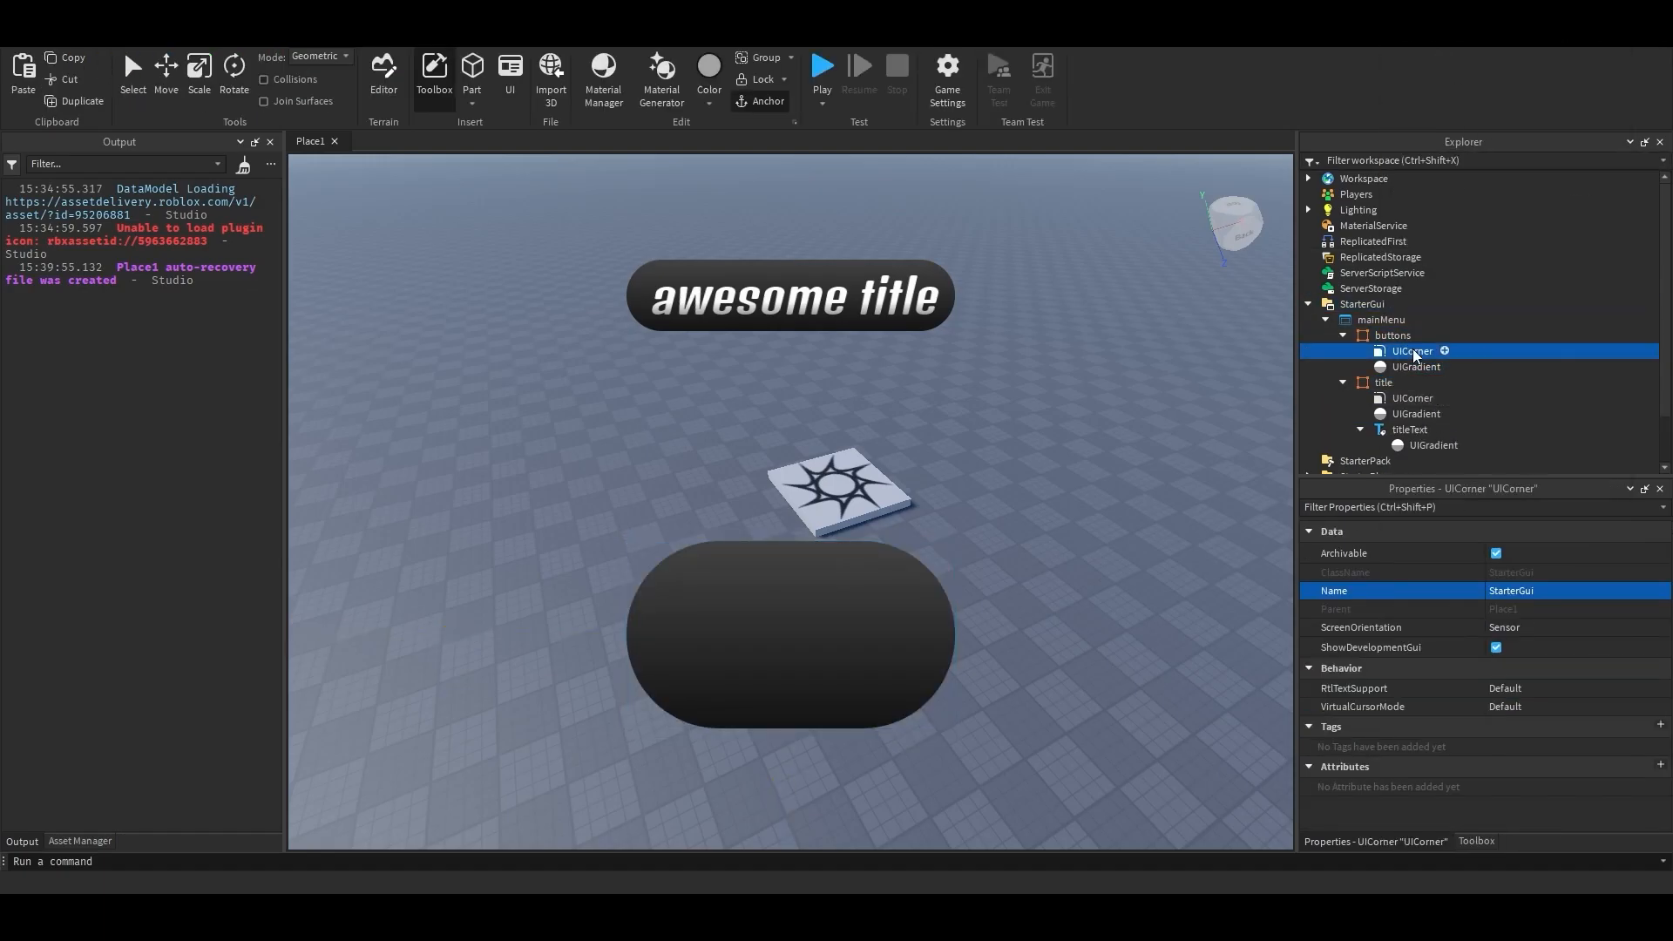
pyautogui.click(1521, 547)
pyautogui.press('BackSpace')
pyautogui.press('BackSpace')
pyautogui.press('BackSpace')
pyautogui.press('BackSpace')
pyautogui.press('BackSpace')
pyautogui.write('0, 10')
pyautogui.press('Return')
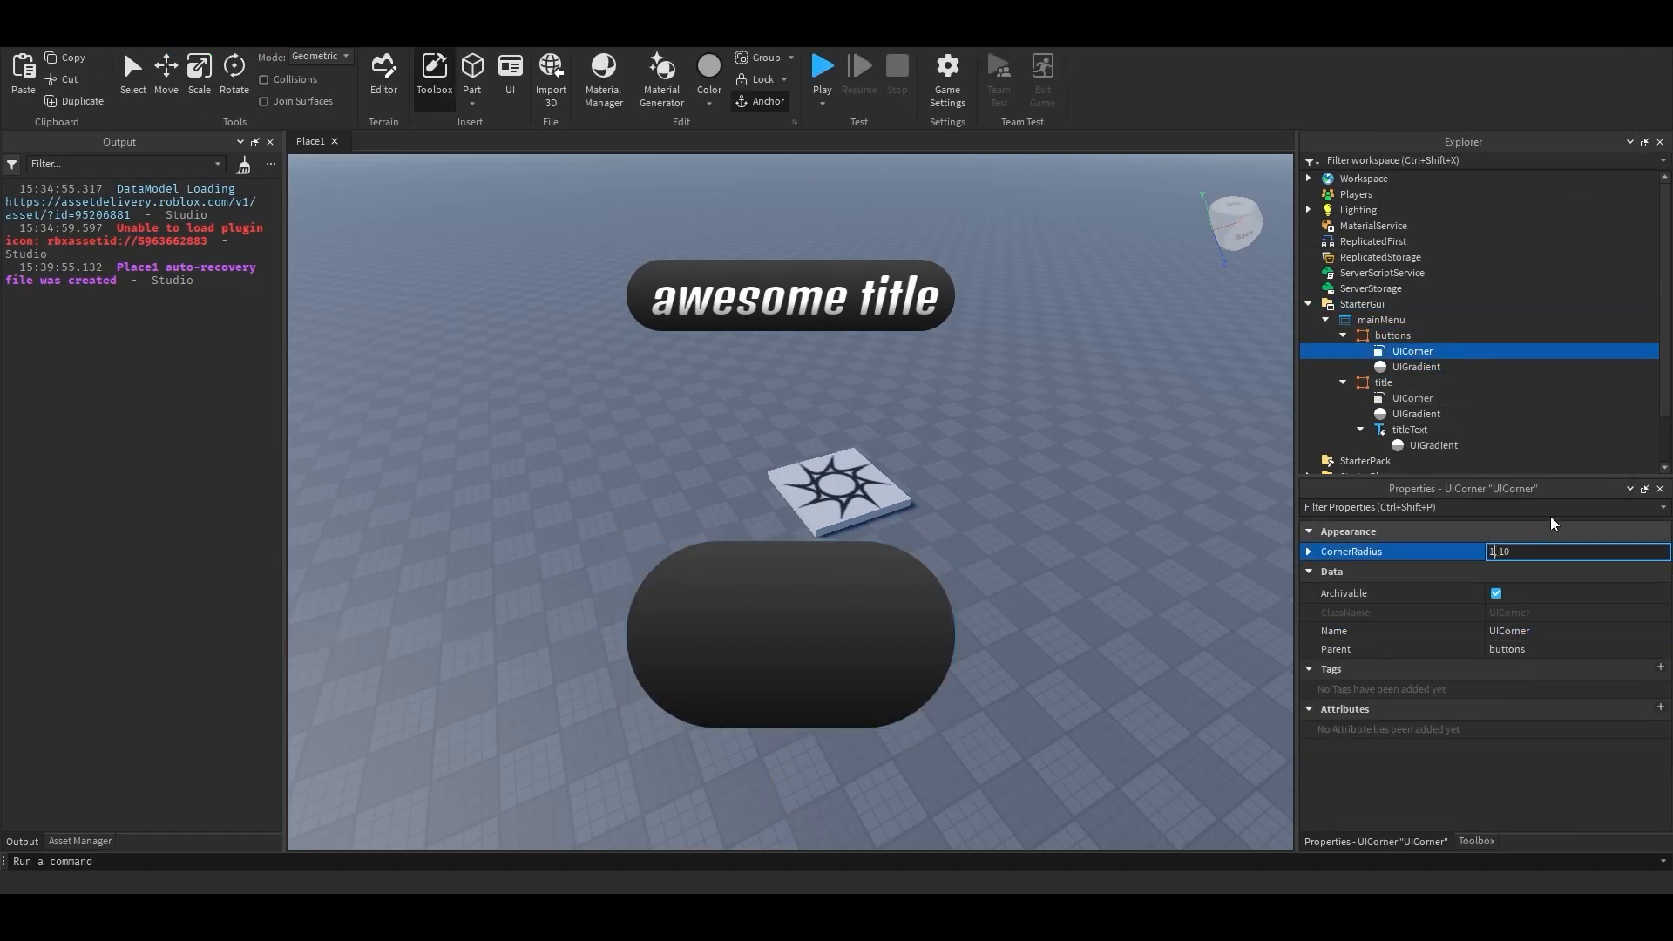
pyautogui.click(1491, 550)
pyautogui.write('.1')
pyautogui.press('Return')
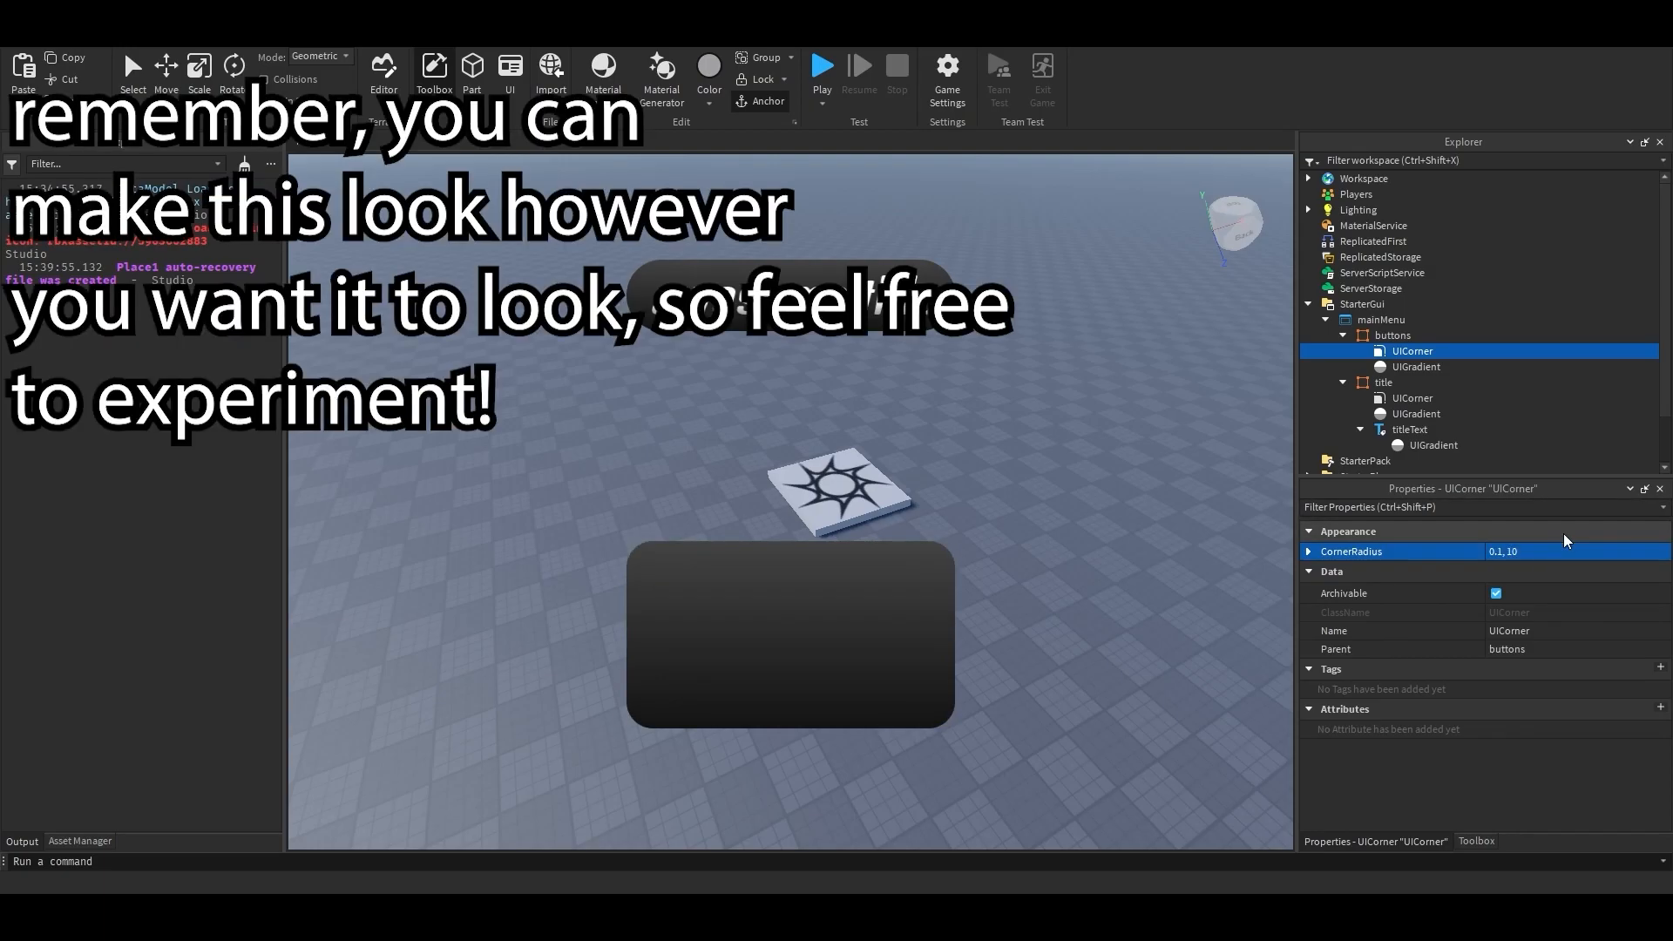